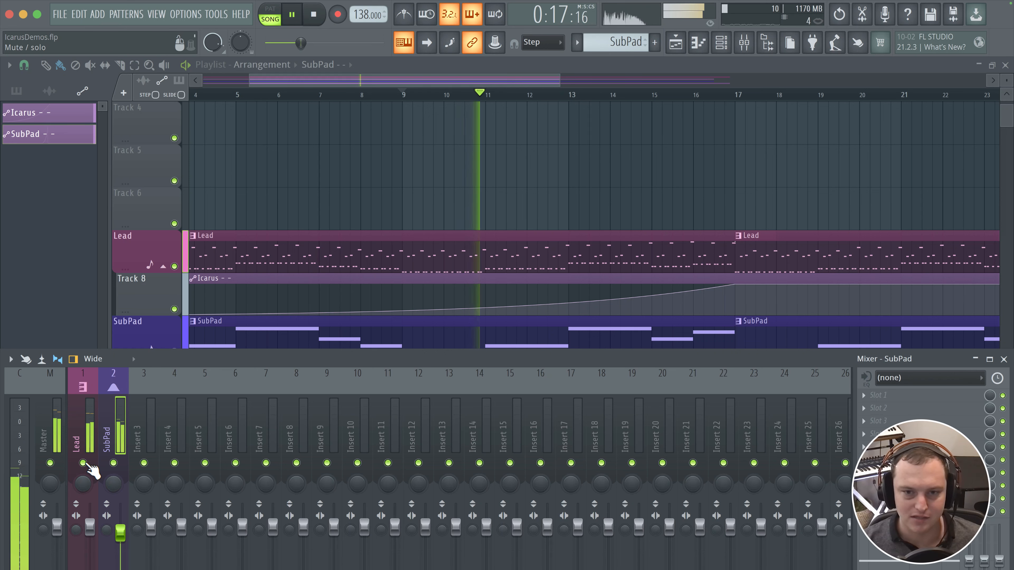
Audition the arrangement with the Lead mixer track muted, hide the mixer to review the full playlist, and stop playback.
click(83, 463)
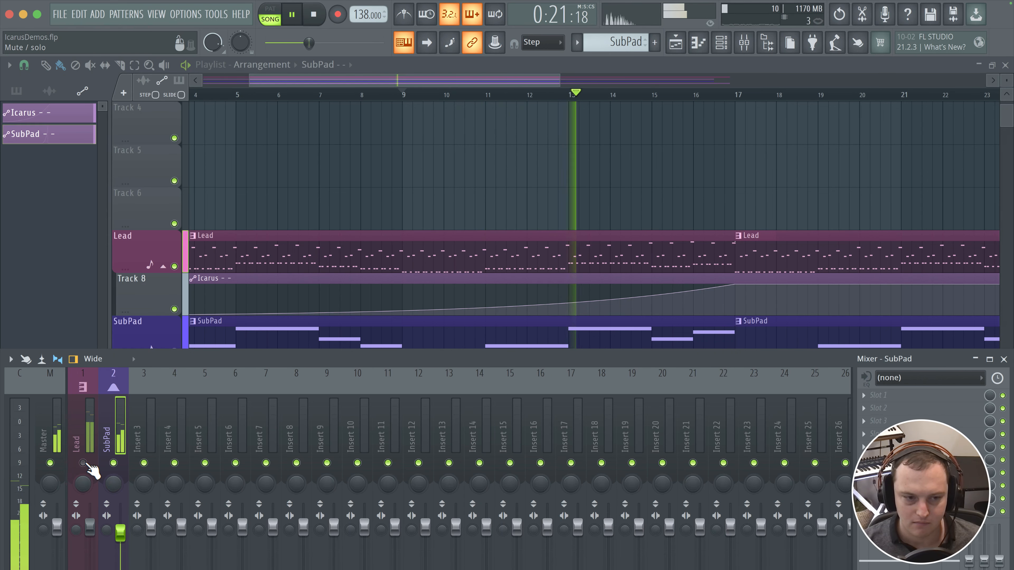
key(F9)
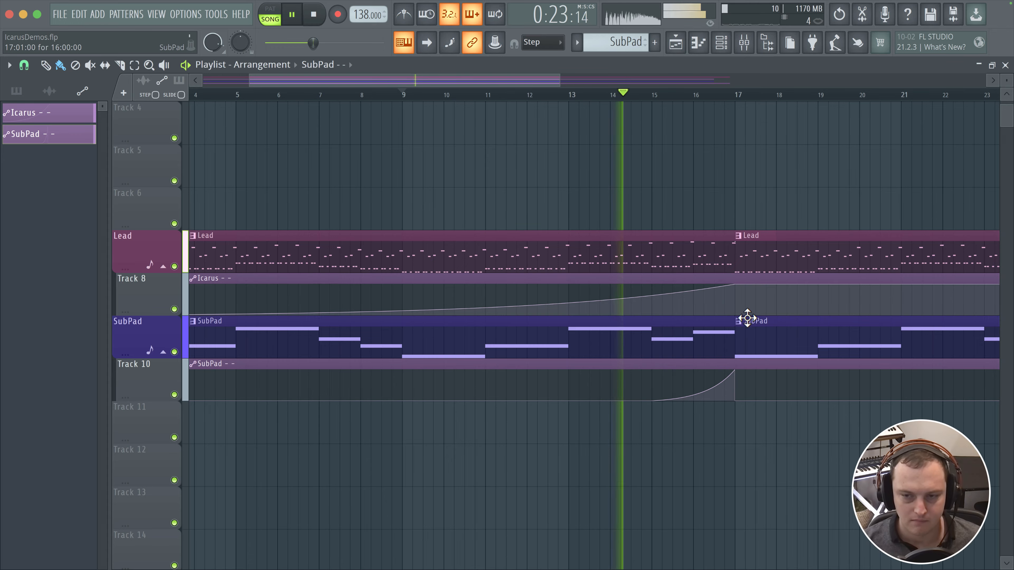
scroll(615, 304, down, 1)
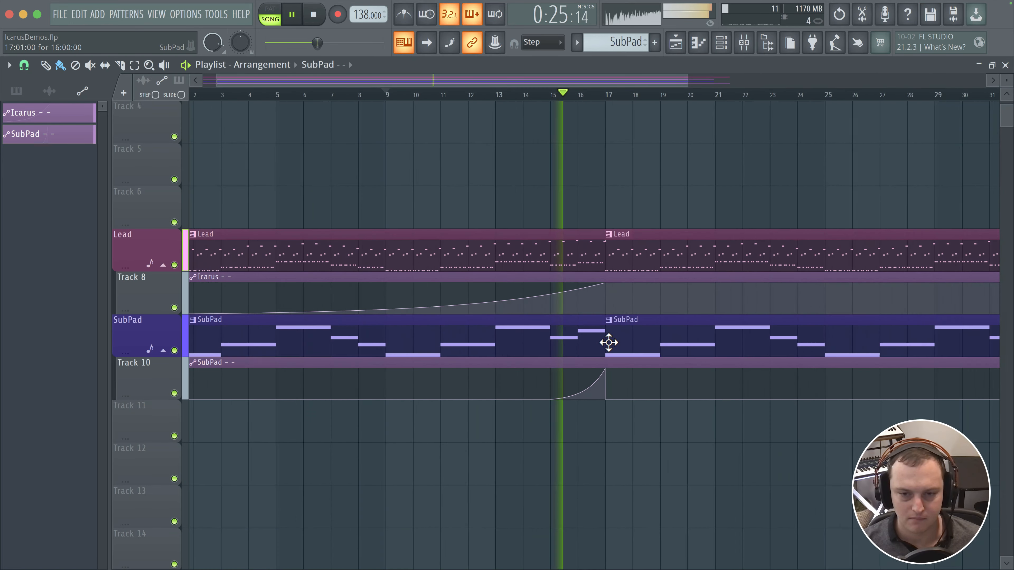
scroll(607, 340, down, 2)
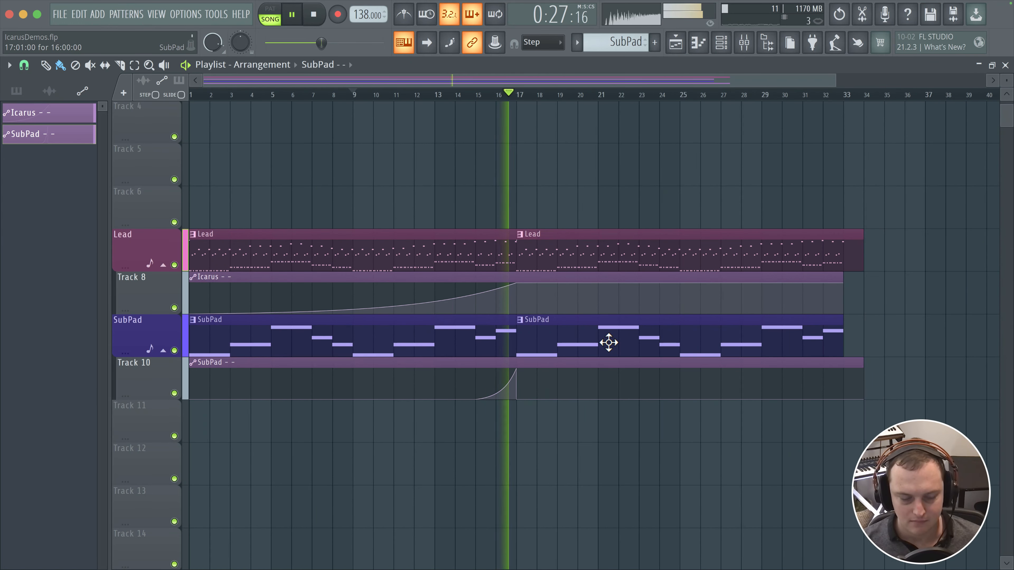
scroll(533, 232, down, 1)
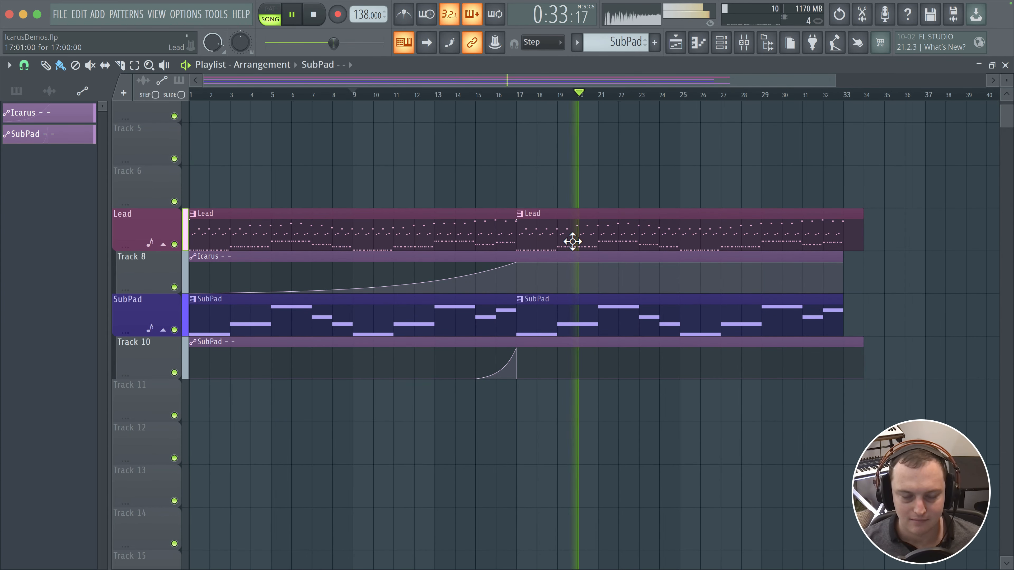
key(space)
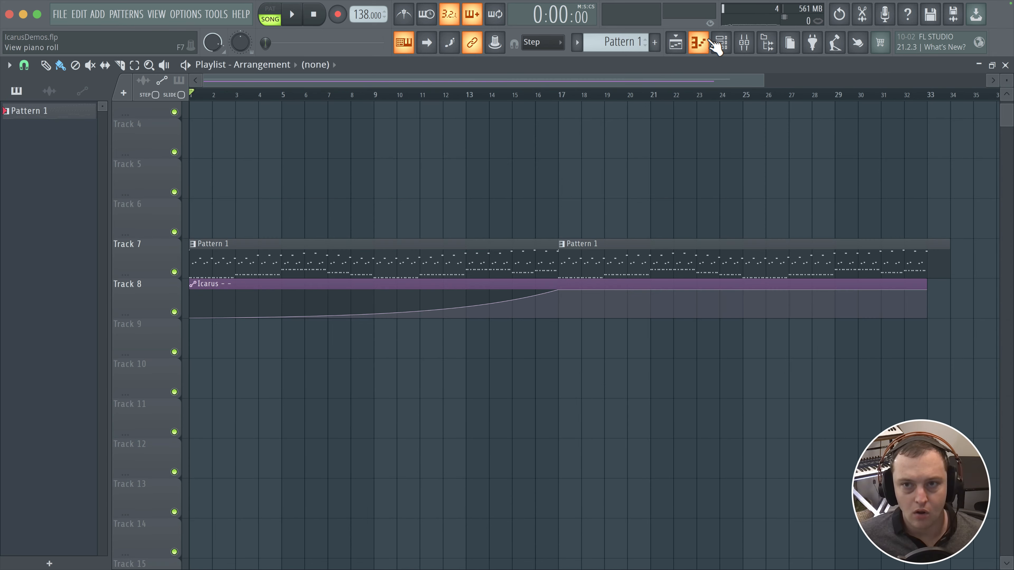
Rename the Icarus channel to Lead and give it a pinkish-purple colour and the piano/keyboard icon.
click(721, 42)
middle_click(81, 186)
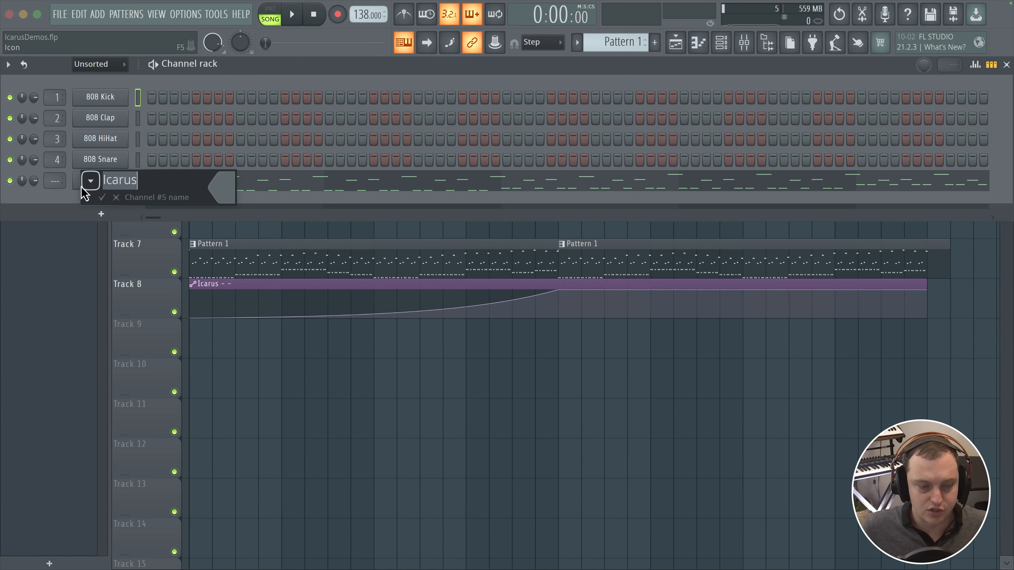
text(Lead)
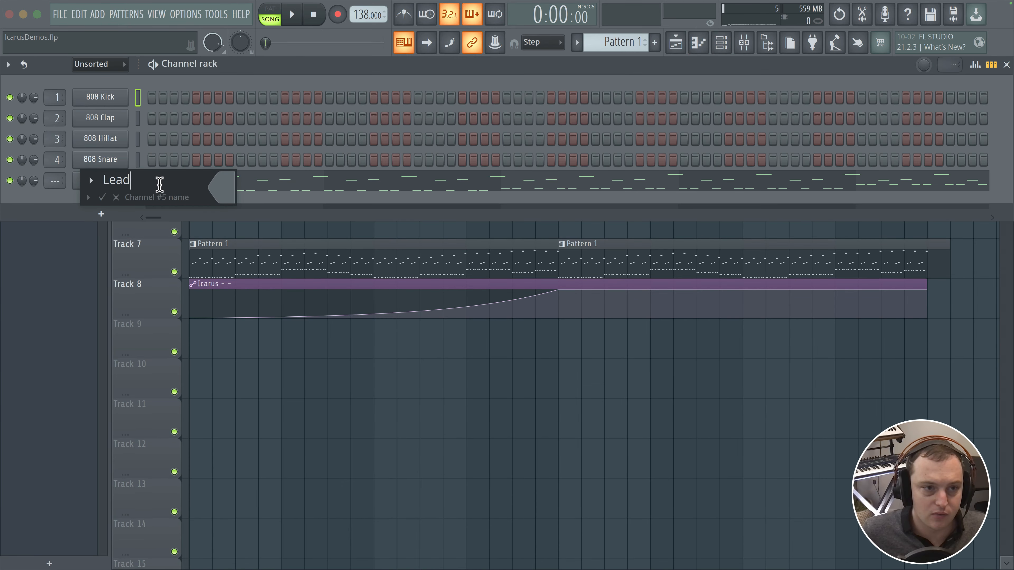
click(219, 191)
click(322, 269)
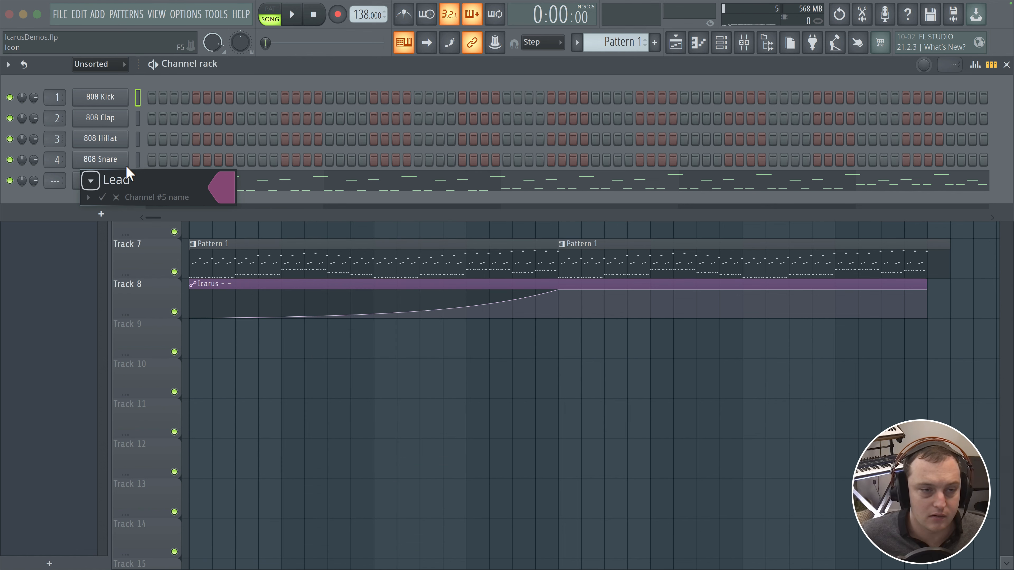
click(91, 180)
click(185, 306)
key(Return)
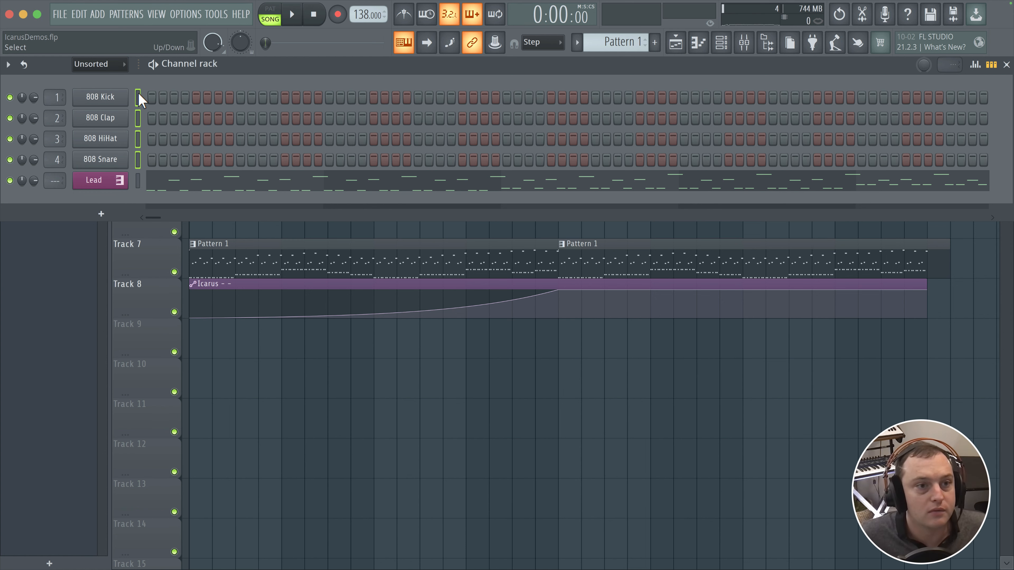
Delete the selected 808 Kick, 808 Clap, 808 HiHat and 808 Snare channels.
key(alt+Delete)
key(Return)
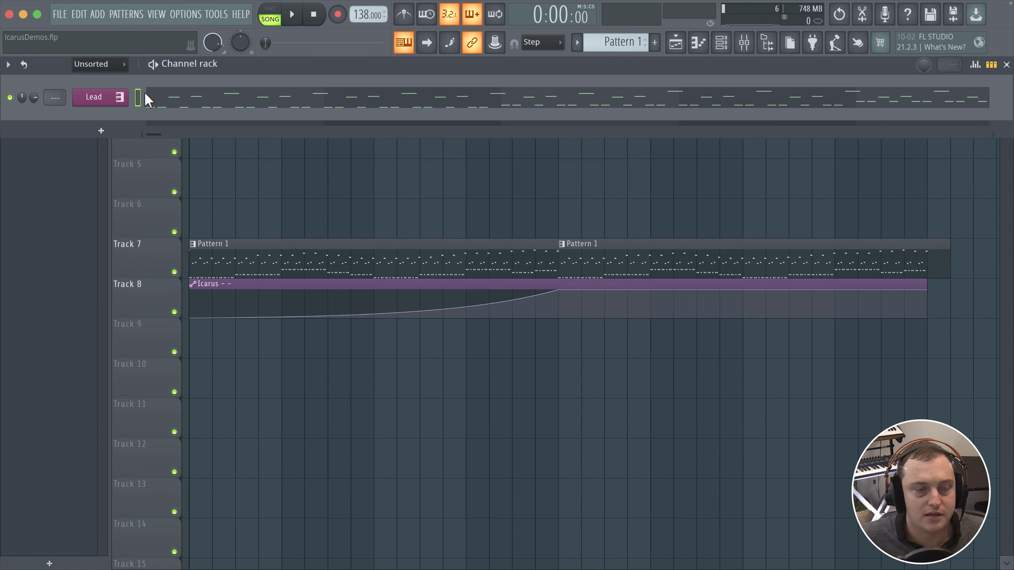
Rename Pattern 1 to Lead and colour it pink to match the Lead channel.
click(367, 242)
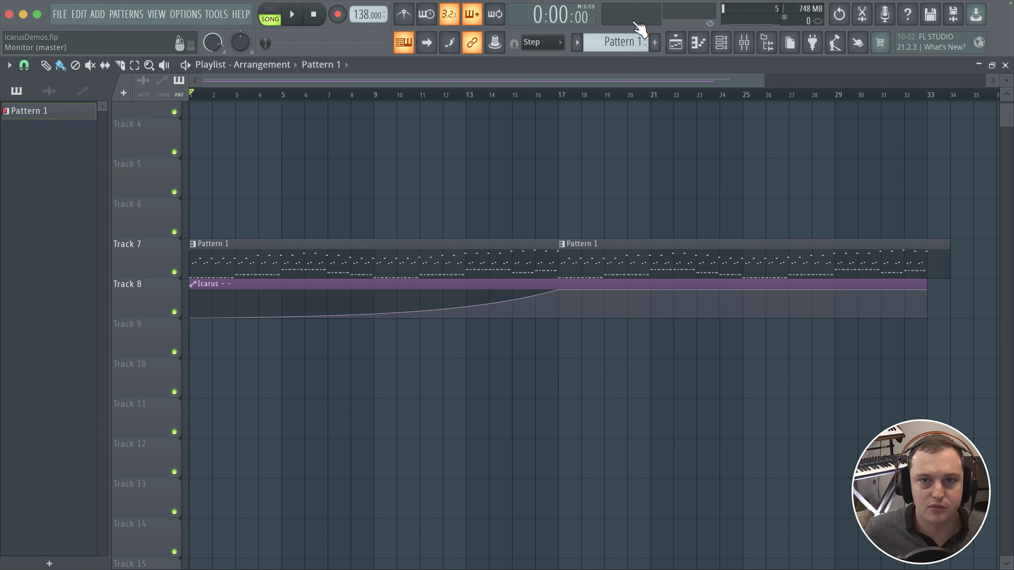
key(F2)
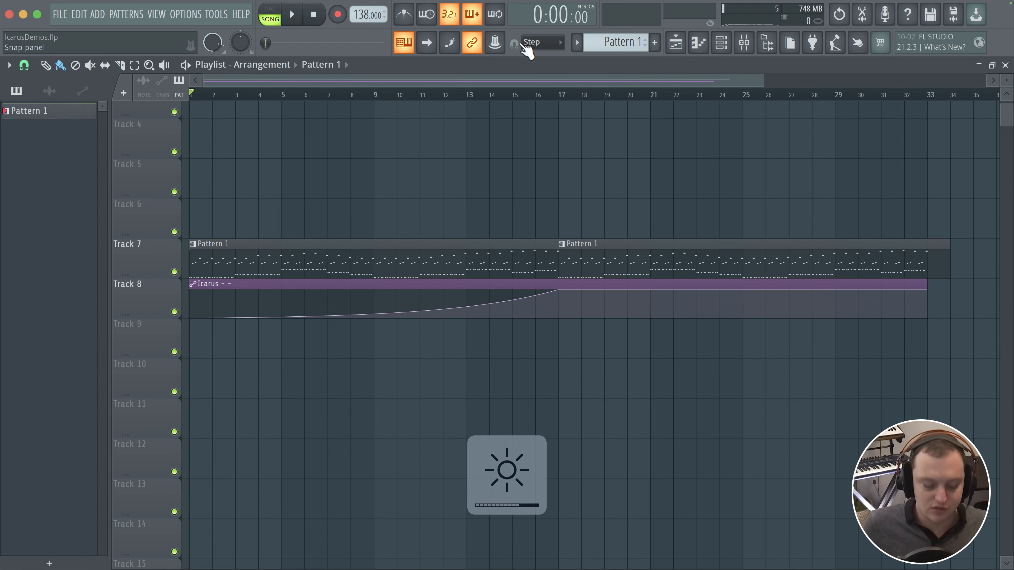
key(F2)
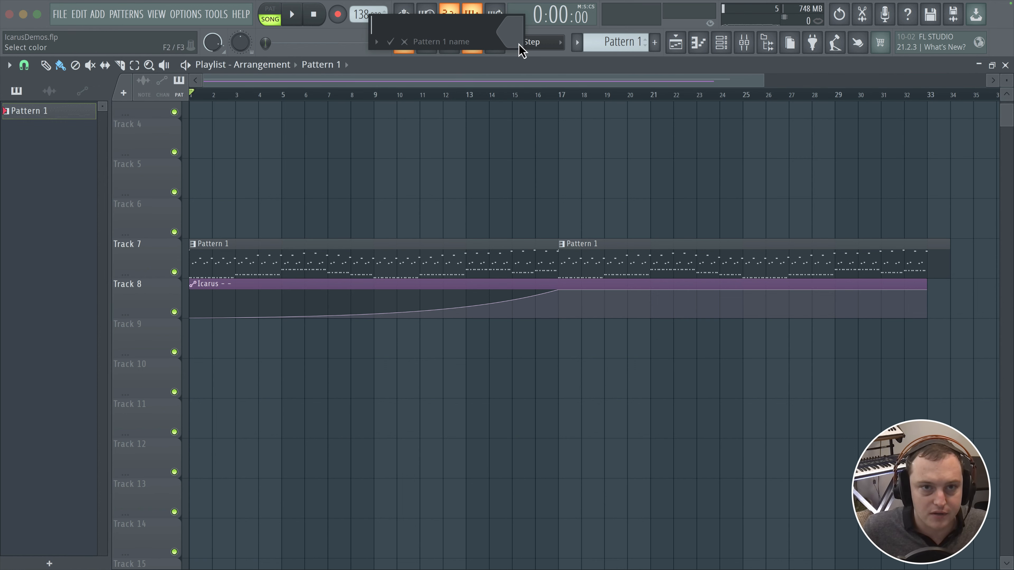
click(520, 46)
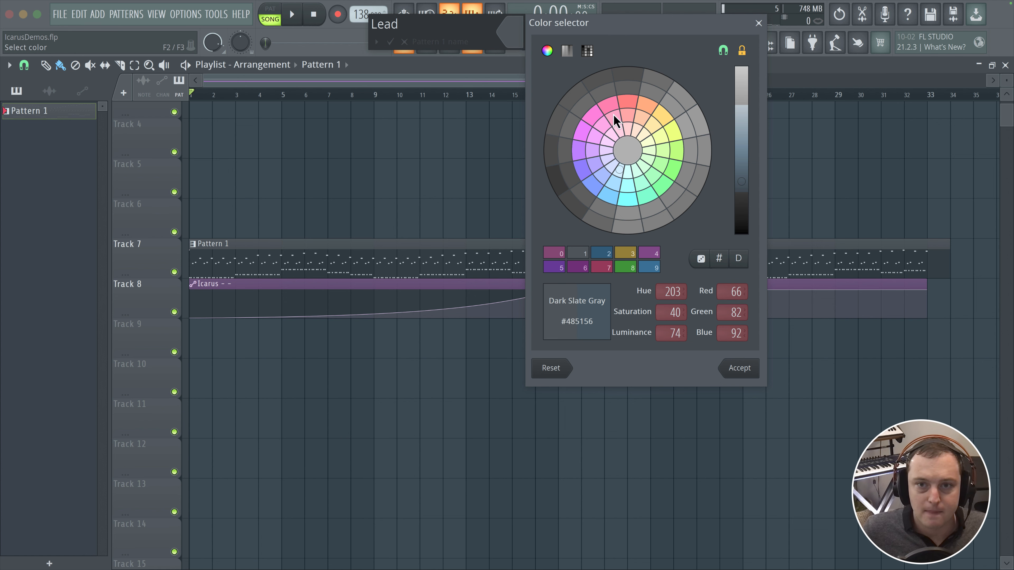
click(602, 120)
key(Return)
key(Return)
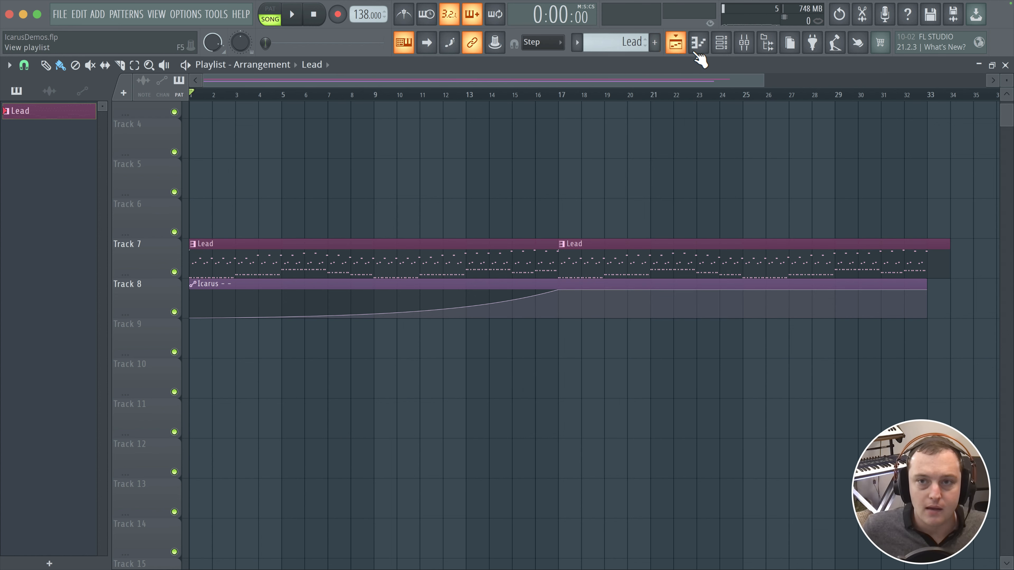
Clone the Lead channel and name the copy SubPad, with the synth hump icon and a bluish-purple colour.
click(721, 42)
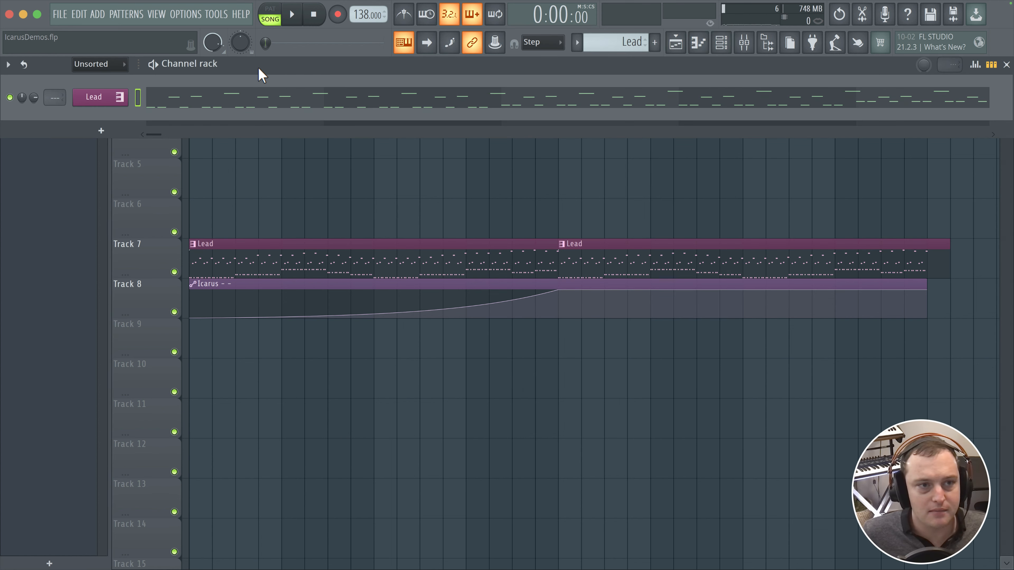
right_click(120, 98)
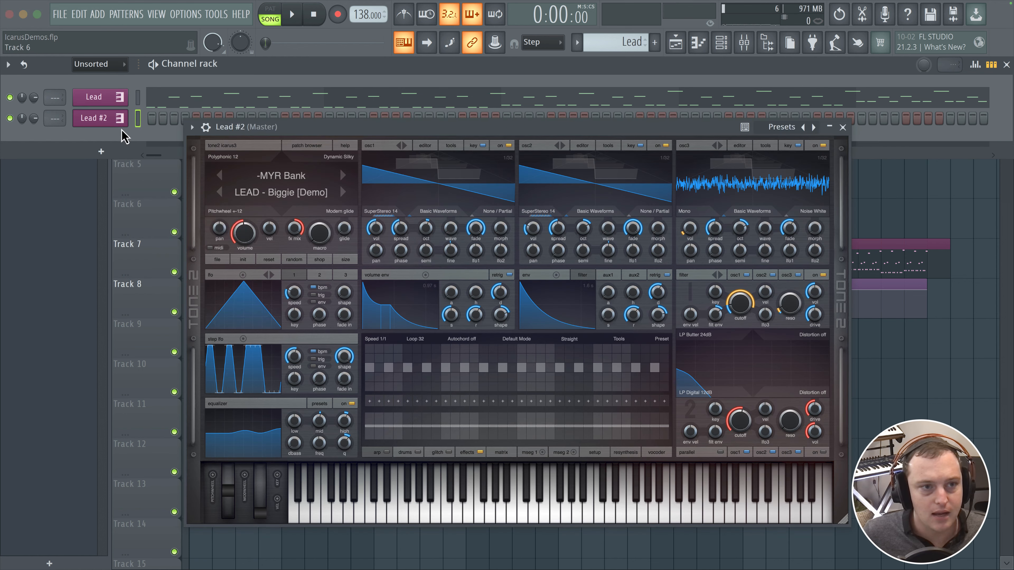
right_click(117, 124)
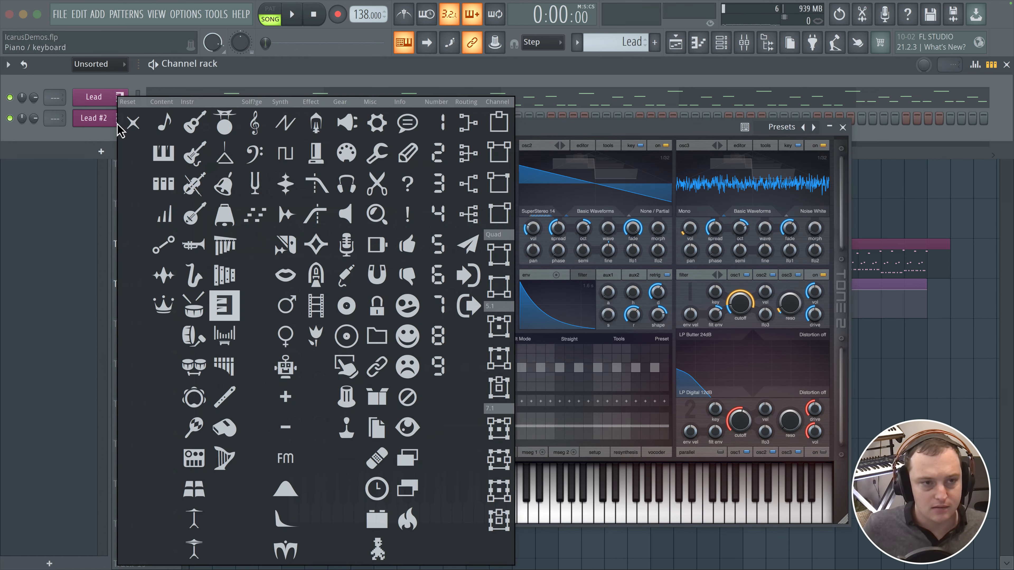
click(87, 119)
text(SubPad)
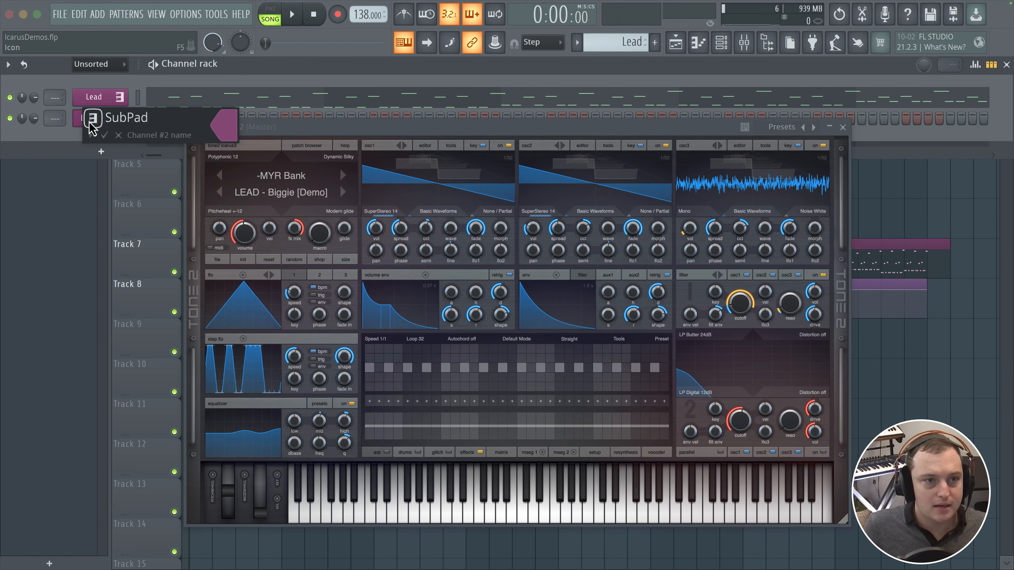
click(91, 122)
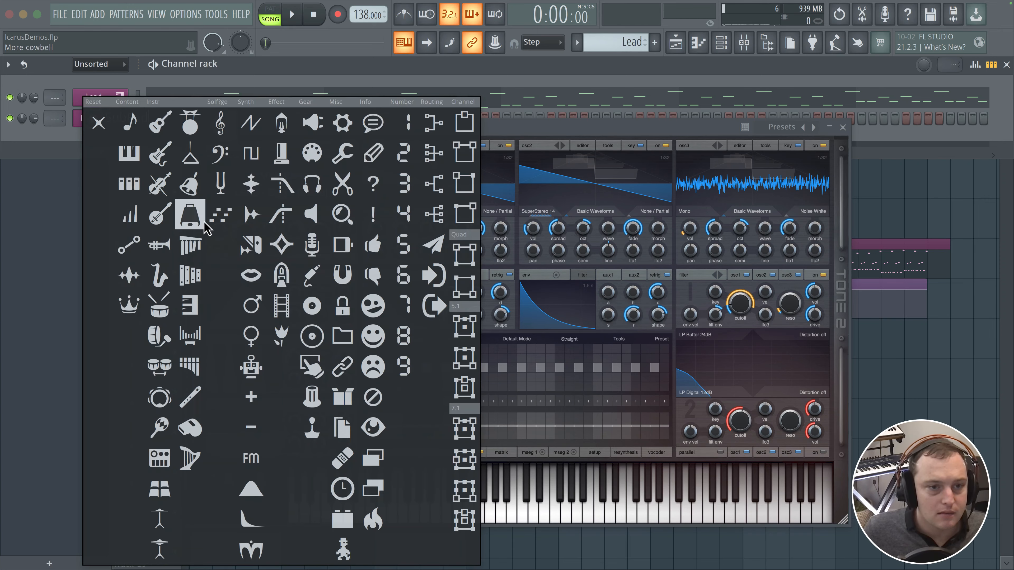
click(249, 491)
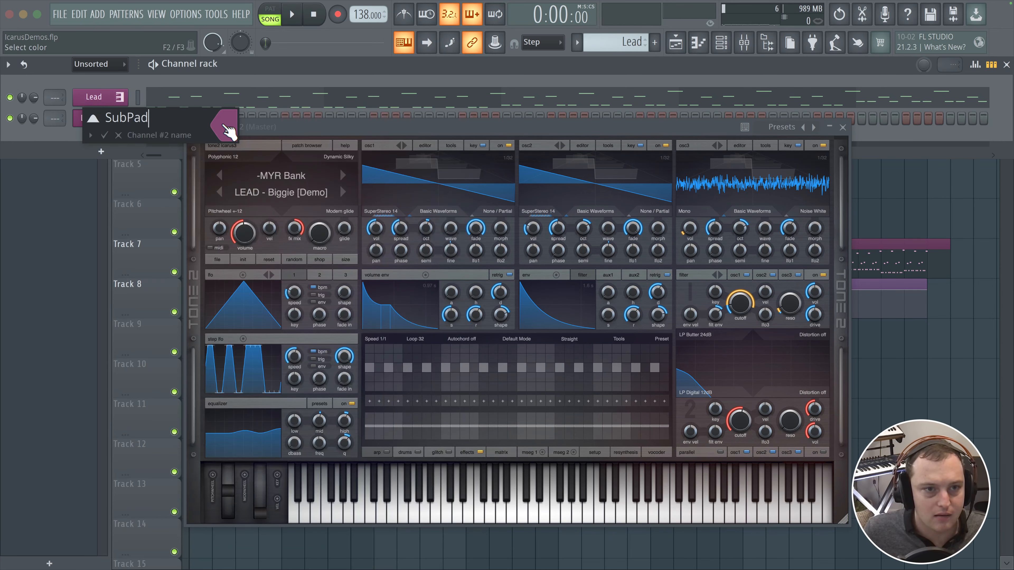
click(222, 124)
click(310, 258)
key(Return)
key(Return)
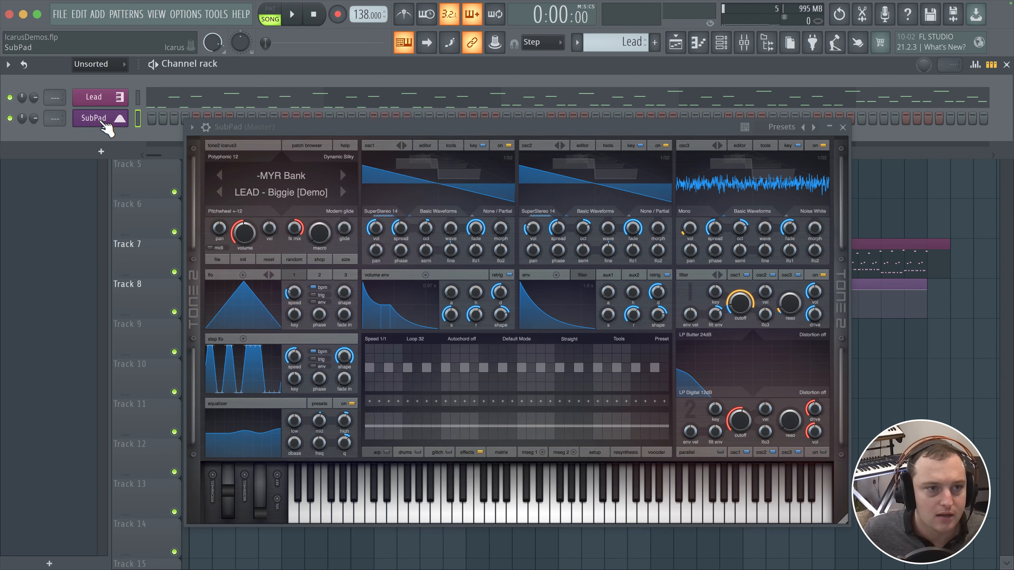
Clone the SubPad channel, name the copy Init, and close its plugin window.
right_click(104, 123)
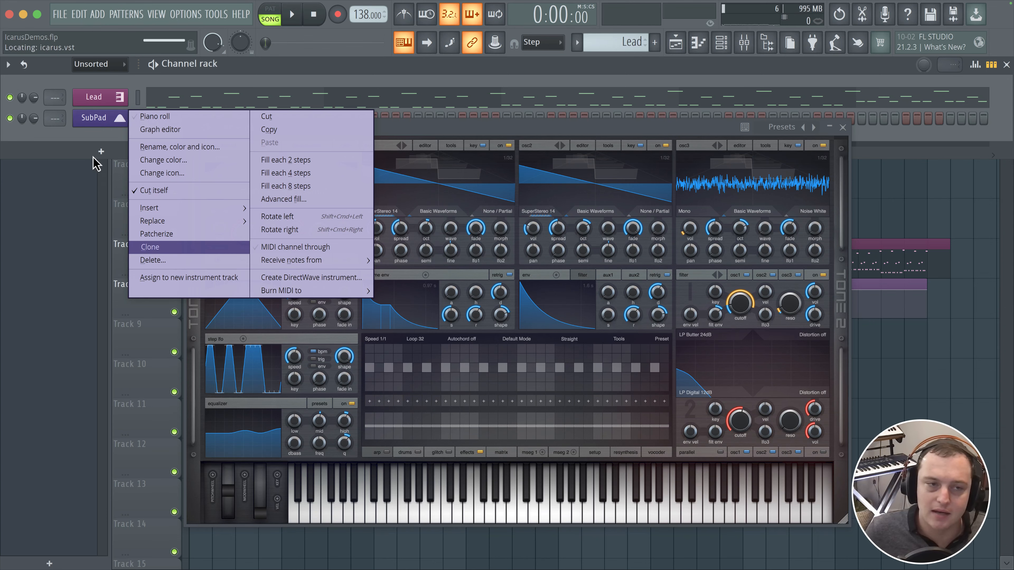
click(150, 247)
text(Init)
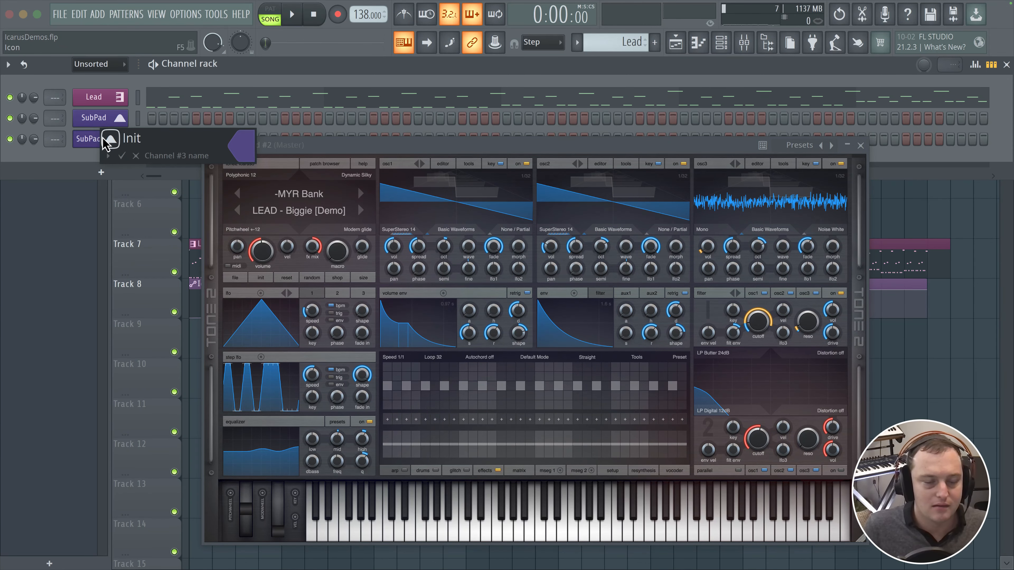
key(Return)
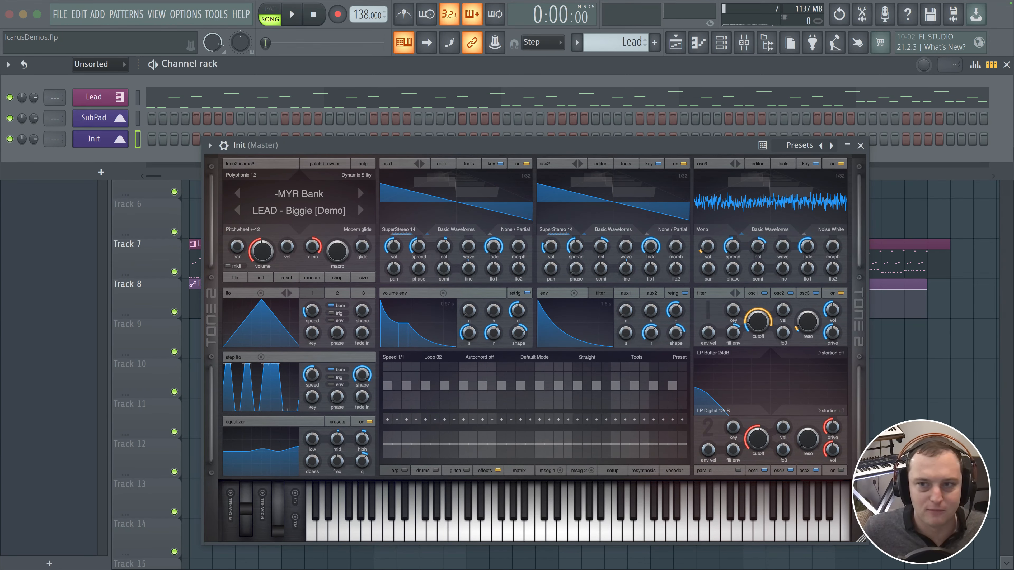
click(861, 145)
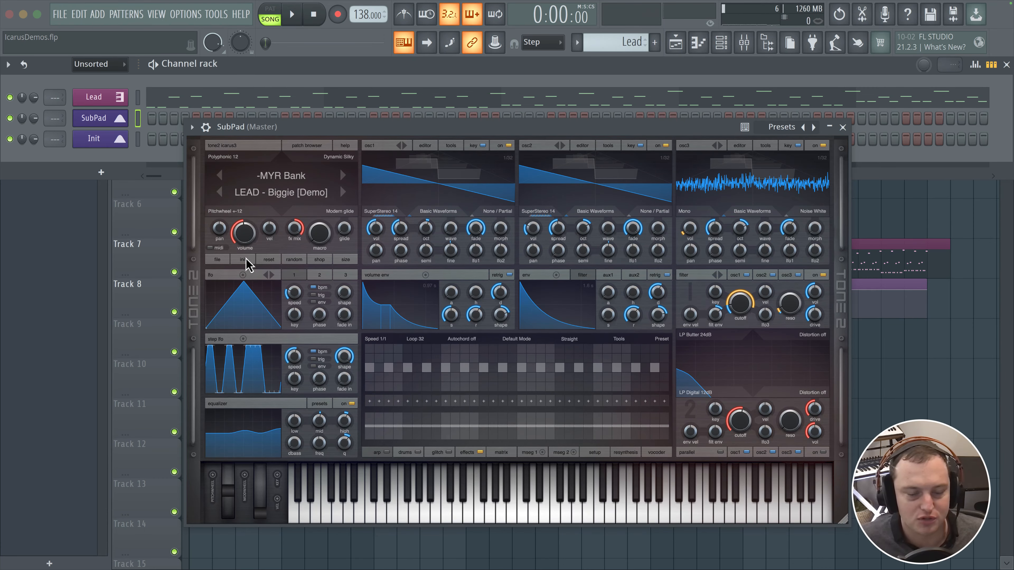
Reset the SubPad channel's Icarus synth with Init patch and close its window.
click(244, 260)
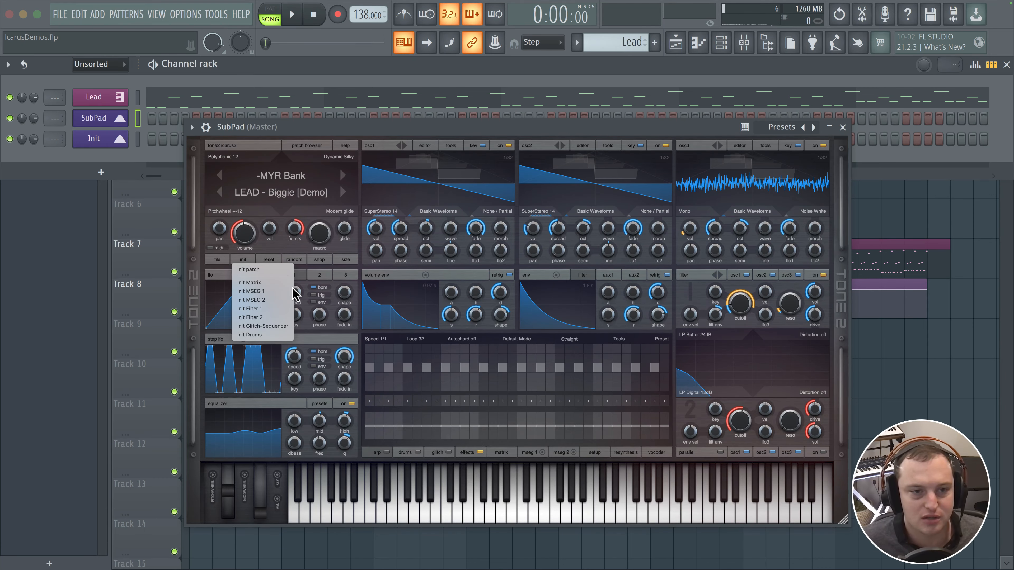
click(270, 271)
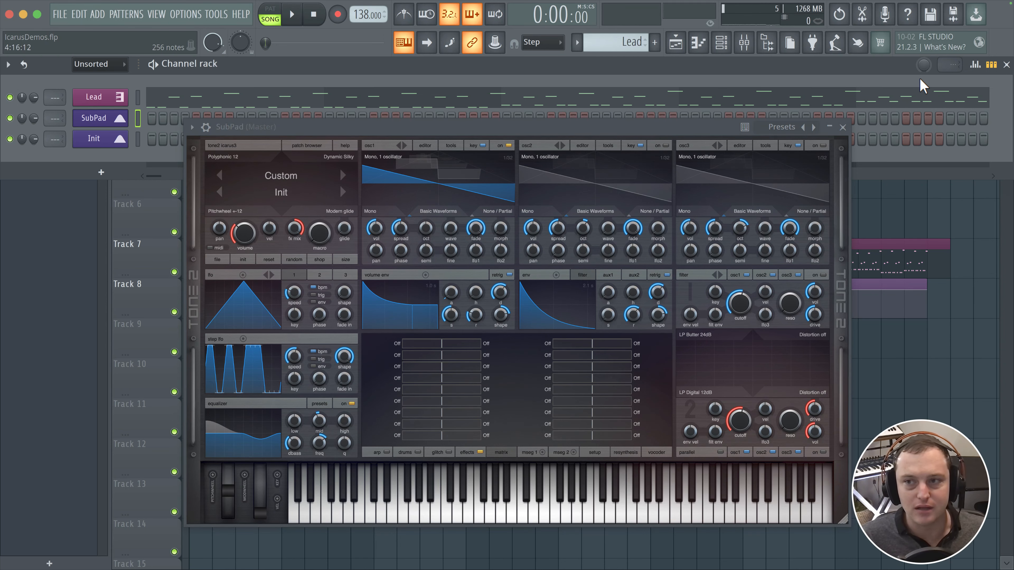
click(843, 127)
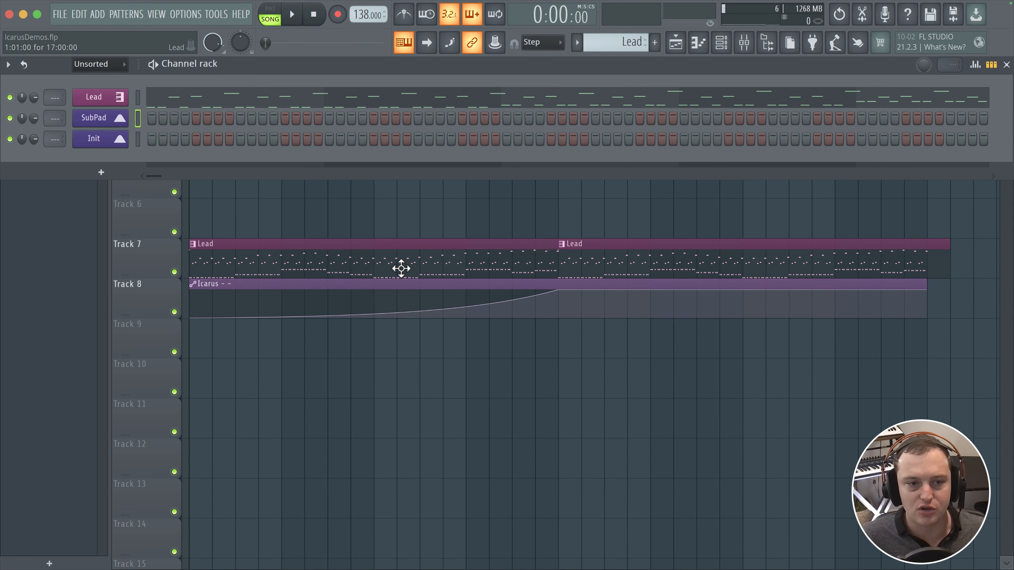
Group Track 8, which holds the Icarus automation, under Track 7 in the playlist.
click(146, 315)
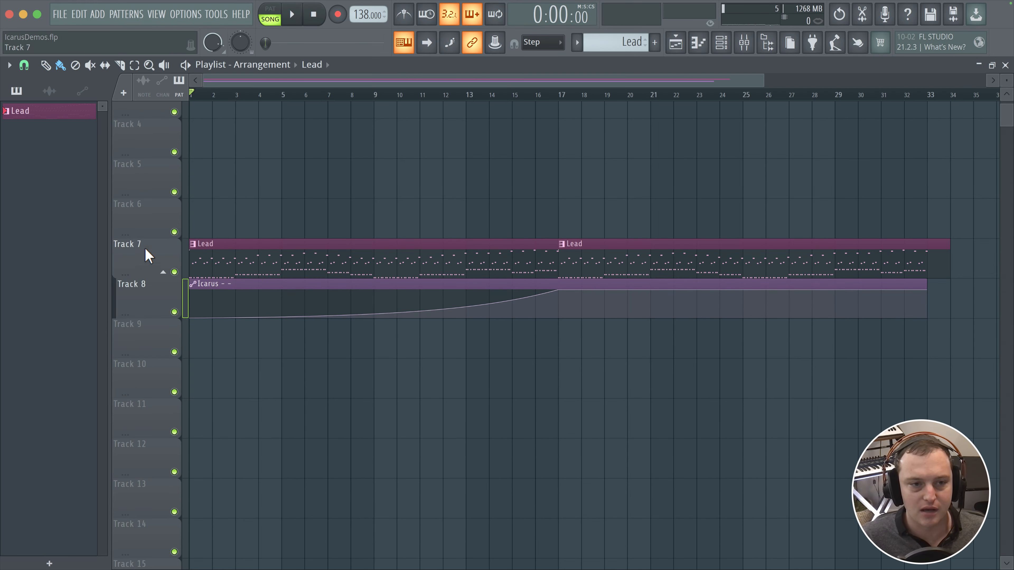
Open the SubPad channel's piano roll and draw a two-bar G3 note starting at bar 1.
click(721, 42)
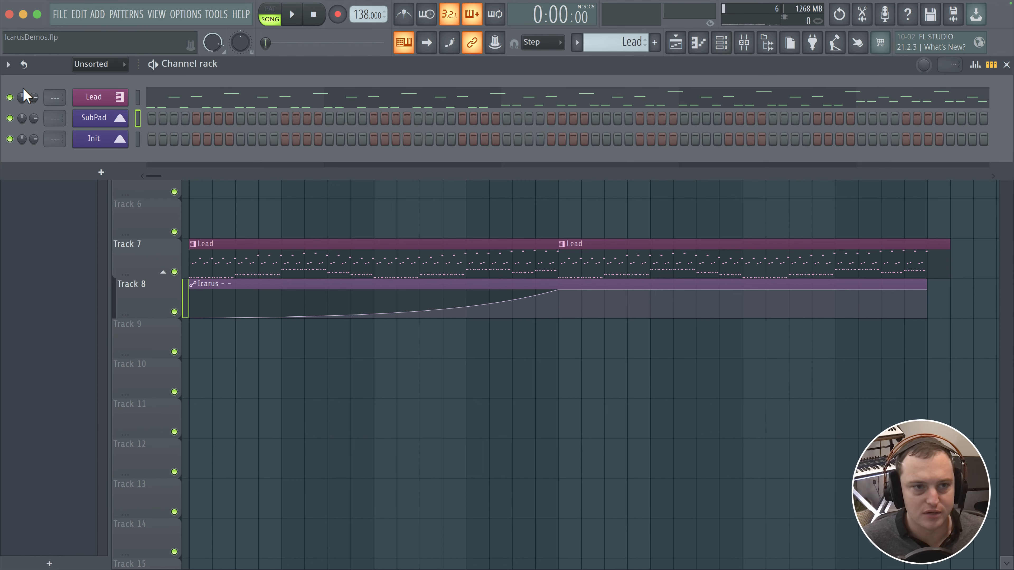
right_click(88, 117)
click(164, 119)
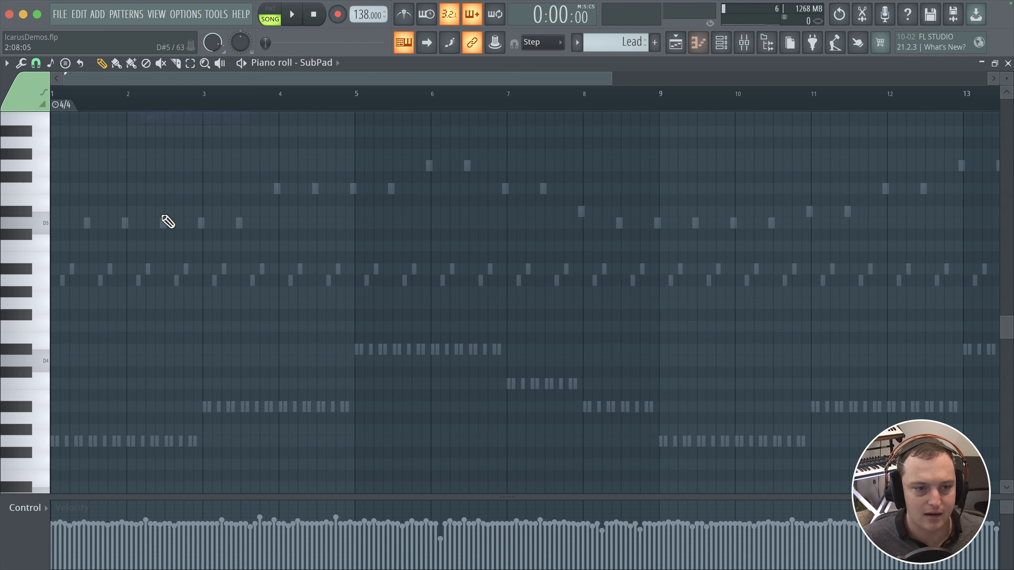
click(56, 442)
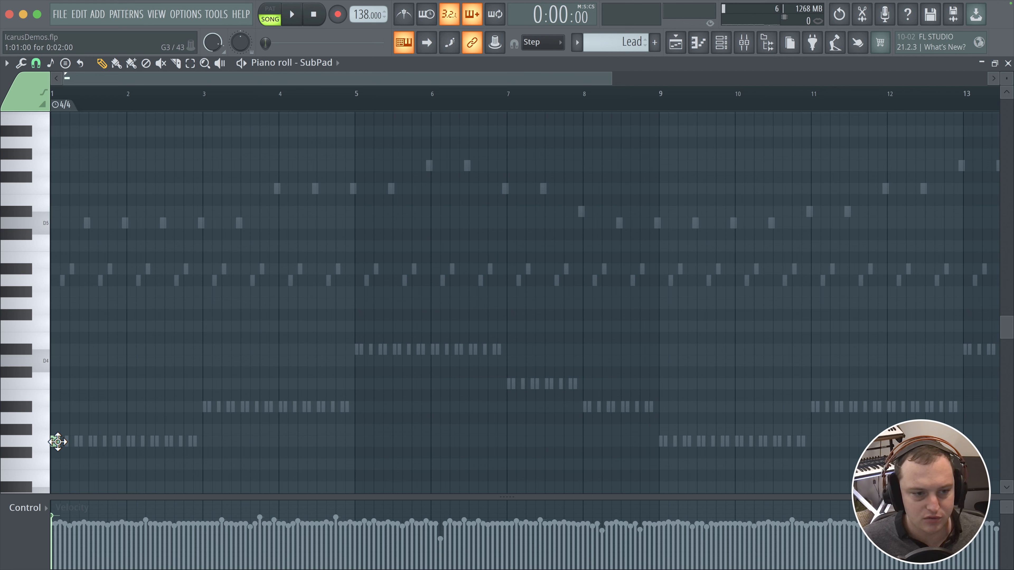
drag(59, 442, 206, 442)
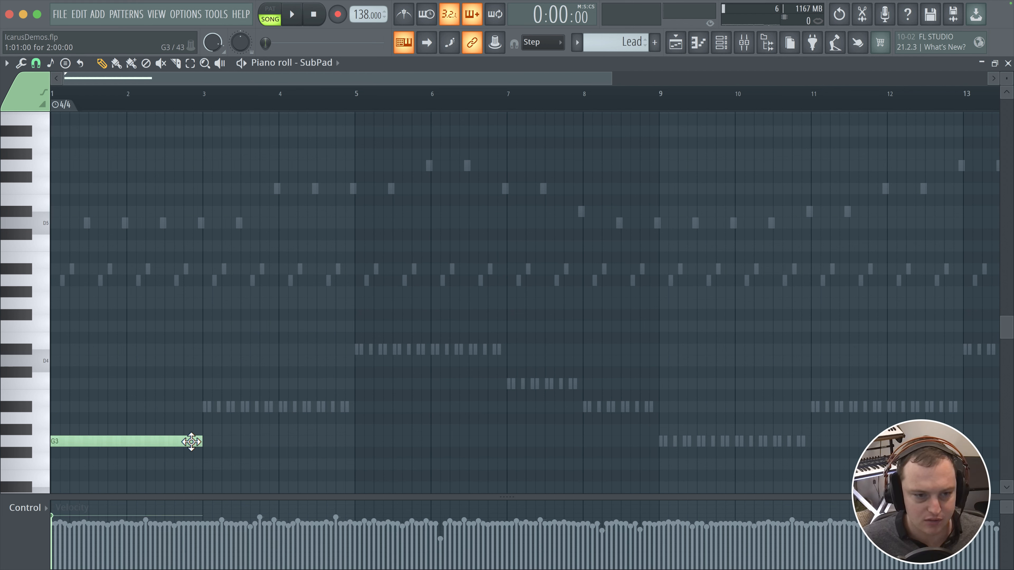
Draw two-bar SubPad notes on A#3 at bar 3 and D#4 at bar 5, removing the stray G3 at bar 9.
click(211, 408)
click(358, 350)
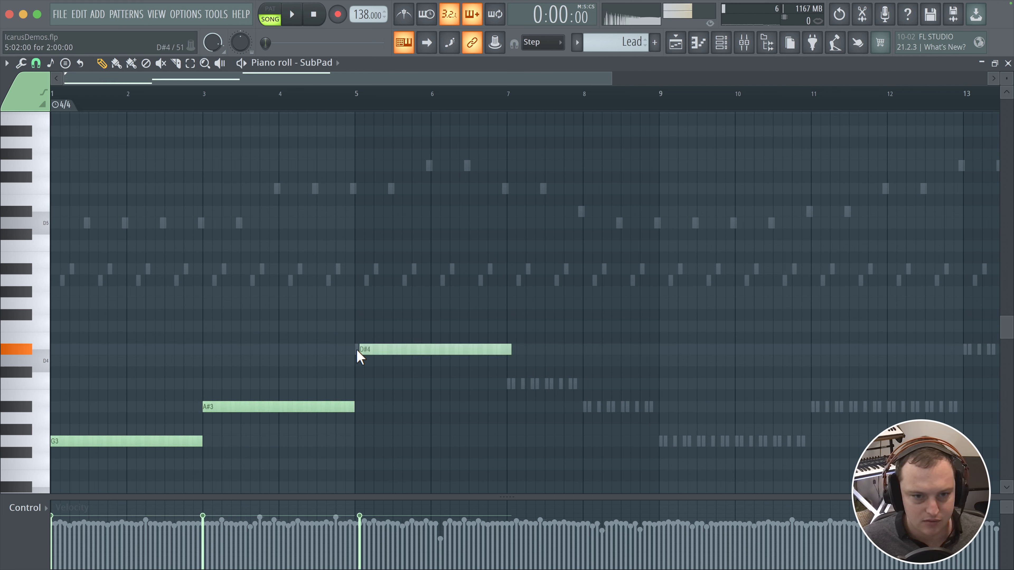
drag(407, 350, 402, 350)
click(663, 441)
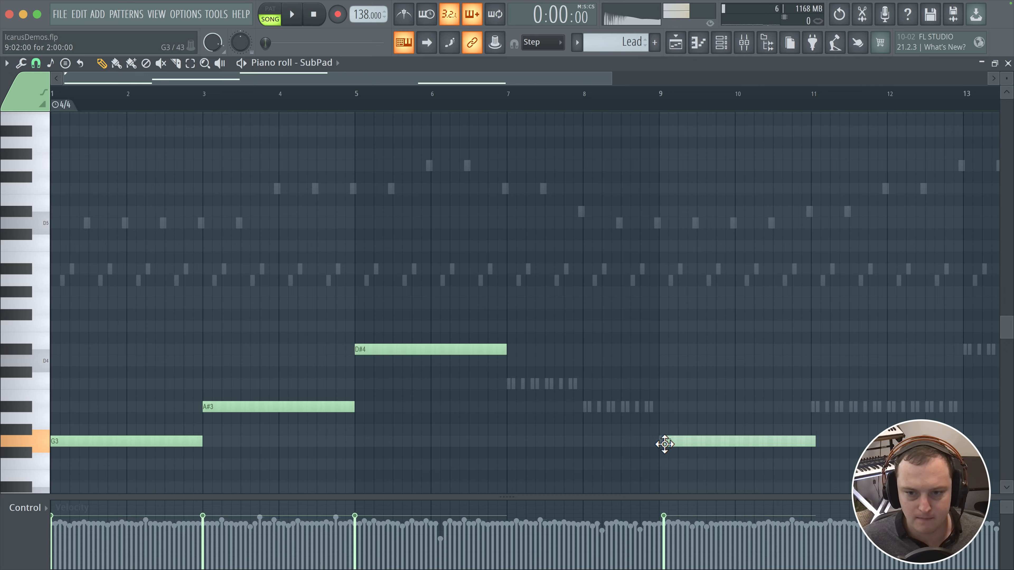
right_click(690, 444)
Add one-bar SubPad notes on C4 at bar 7 and A#3 at bar 8.
scroll(625, 403, right, 5)
click(372, 383)
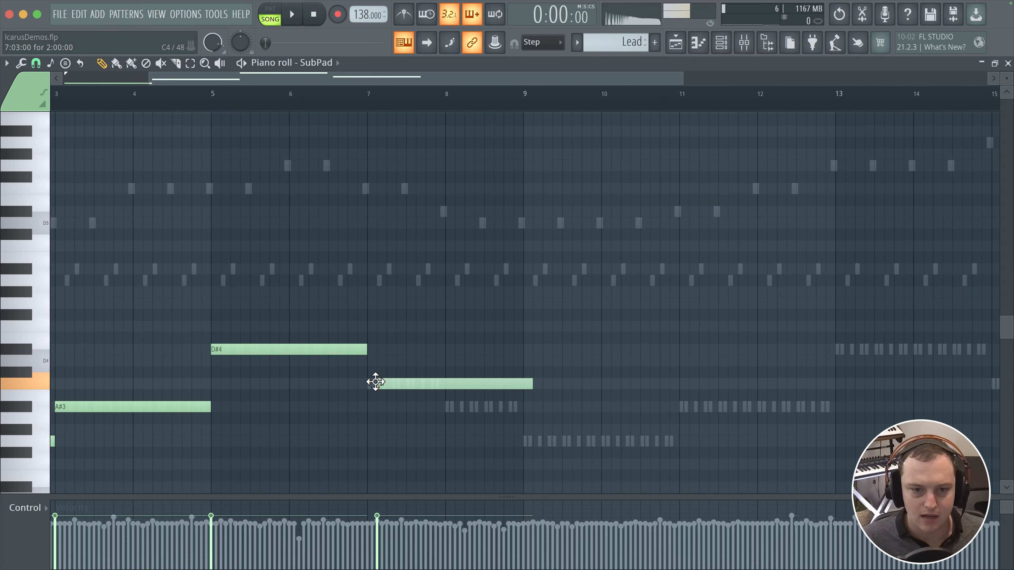
drag(367, 381, 363, 381)
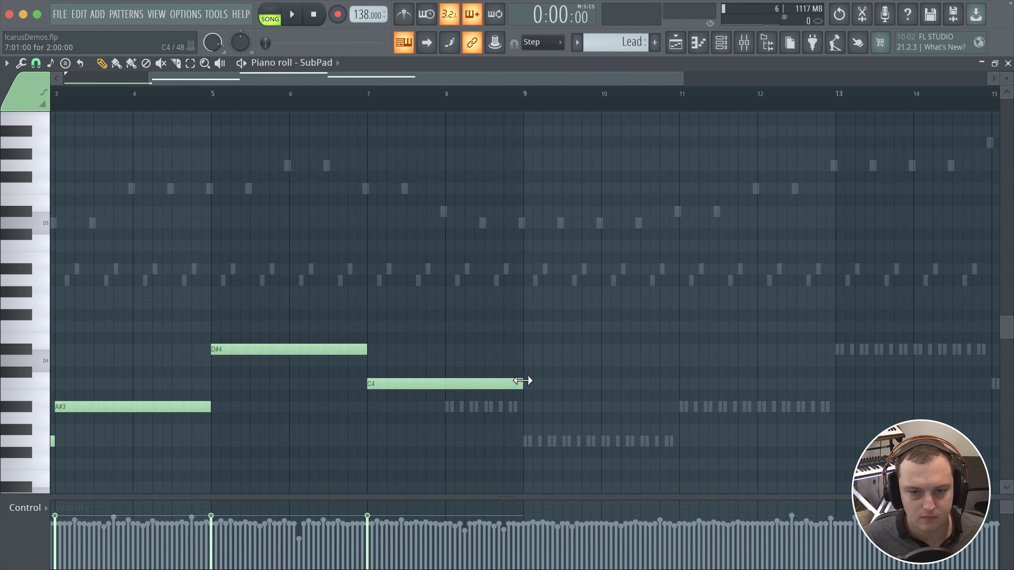
drag(522, 381, 497, 411)
Duplicate the whole eight-bar progression to bar 9 and raise the copy's final note to D4.
key(ctrl+a)
scroll(192, 399, down, 2)
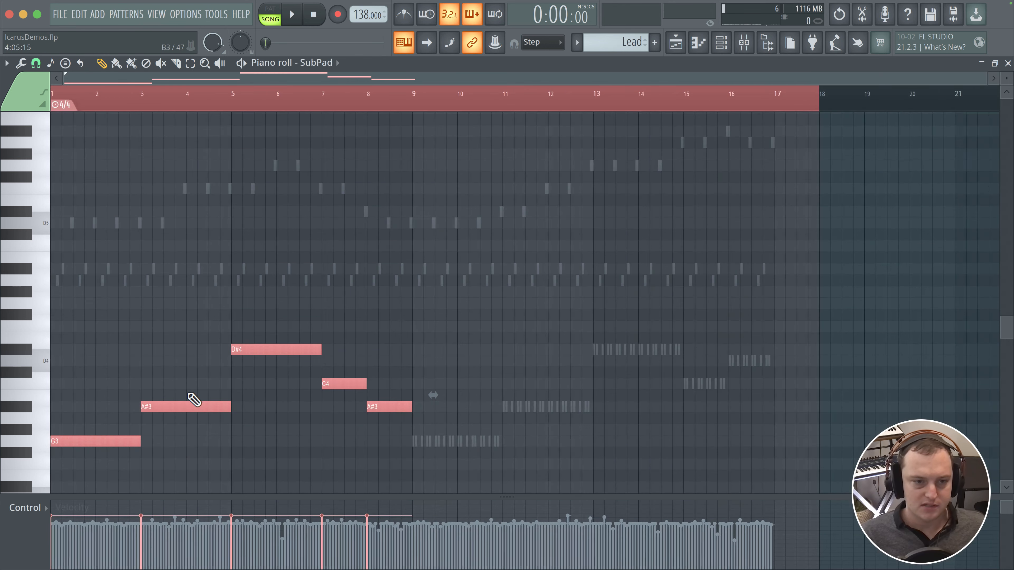
shift+drag(113, 441, 474, 451)
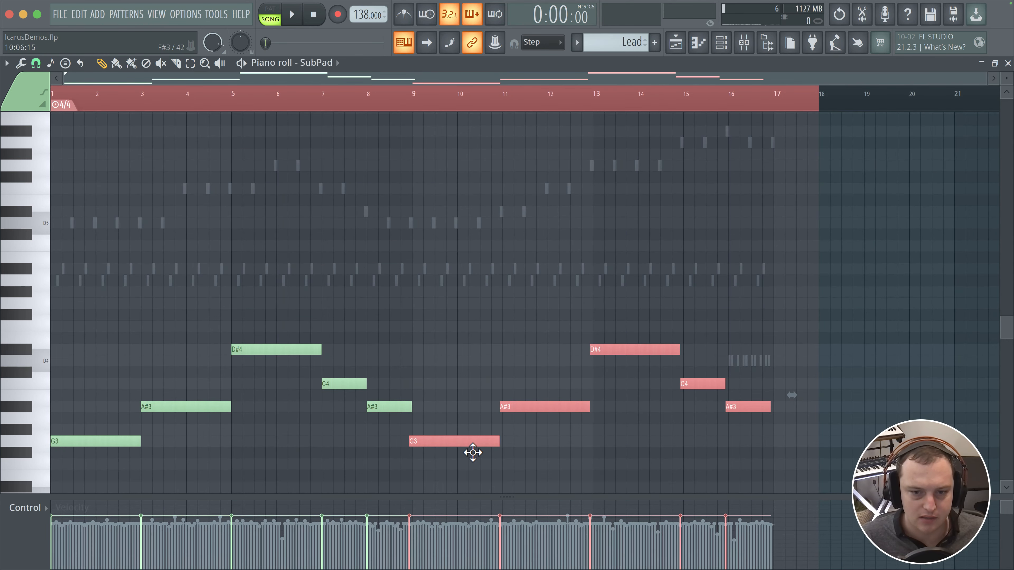
click(747, 397)
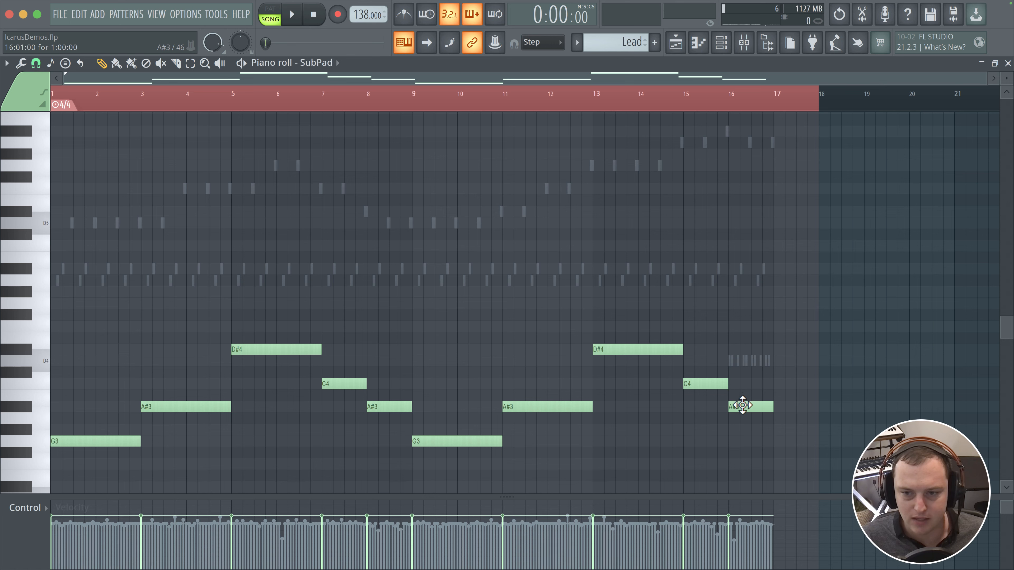
drag(742, 406, 743, 361)
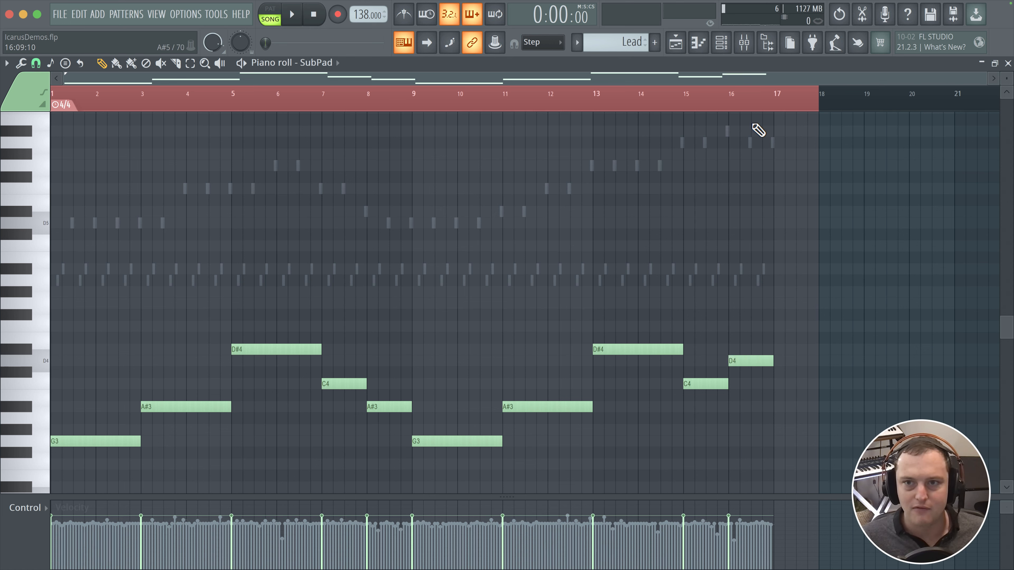
Cut the SubPad channel's notes out of the Lead pattern.
click(721, 42)
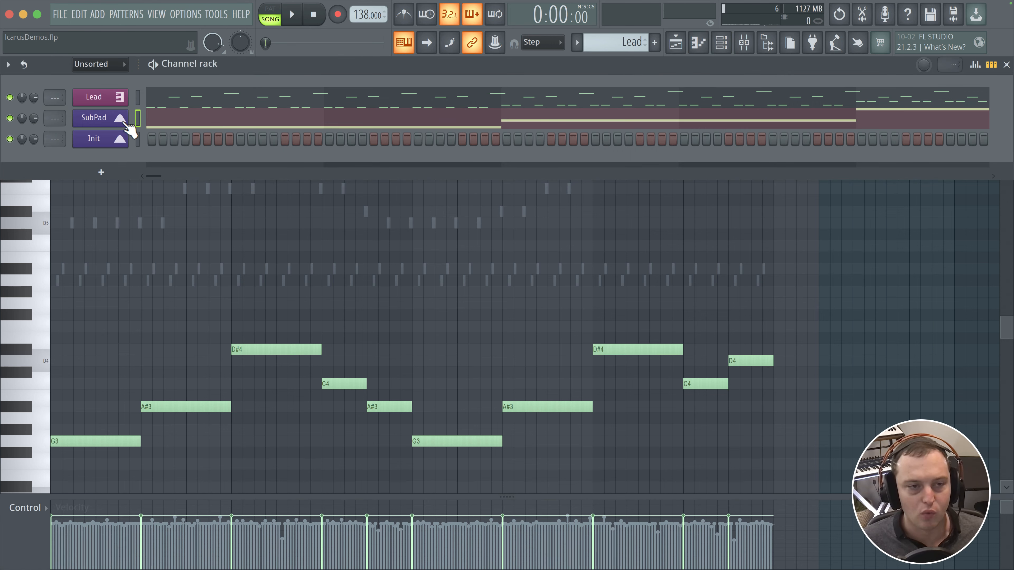
click(675, 42)
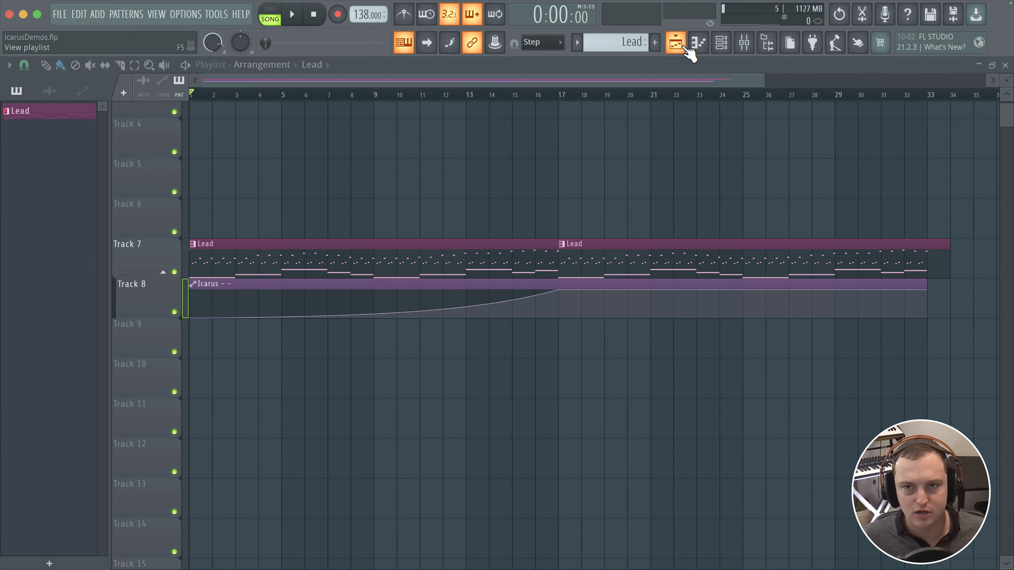
click(721, 42)
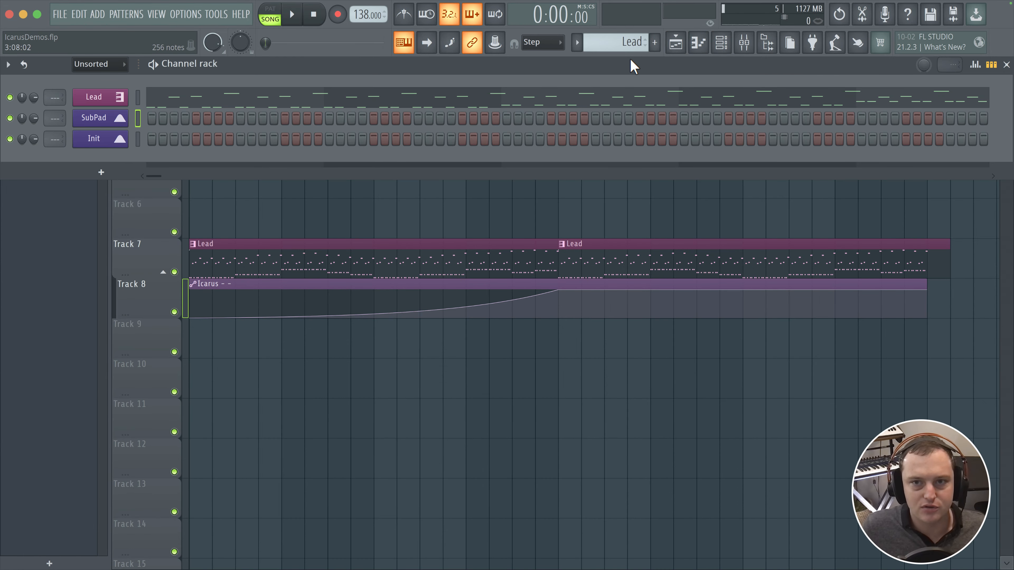
Create a new blue-violet pattern named SubPad and paste the cut notes into its SubPad channel.
click(652, 42)
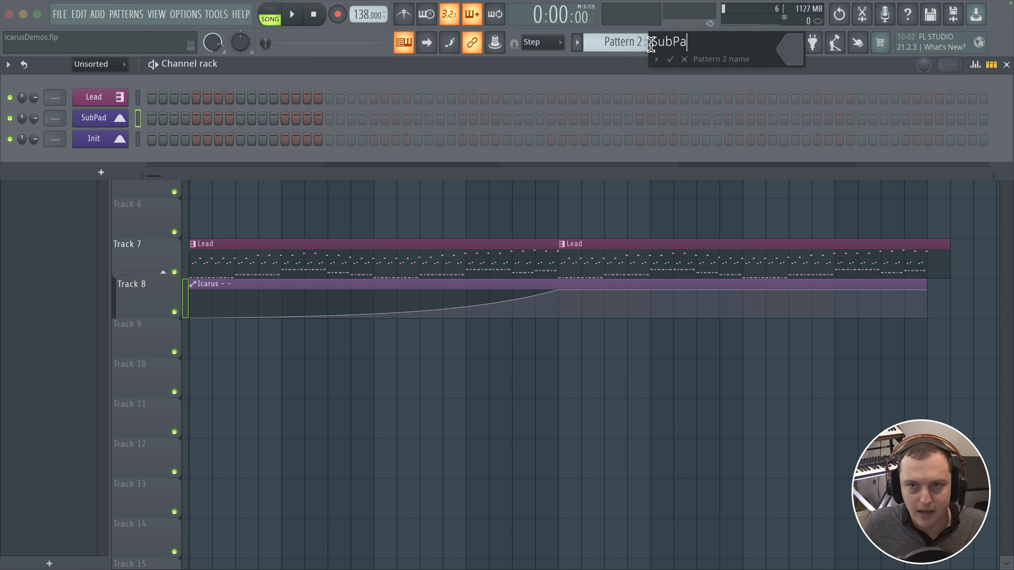
click(788, 48)
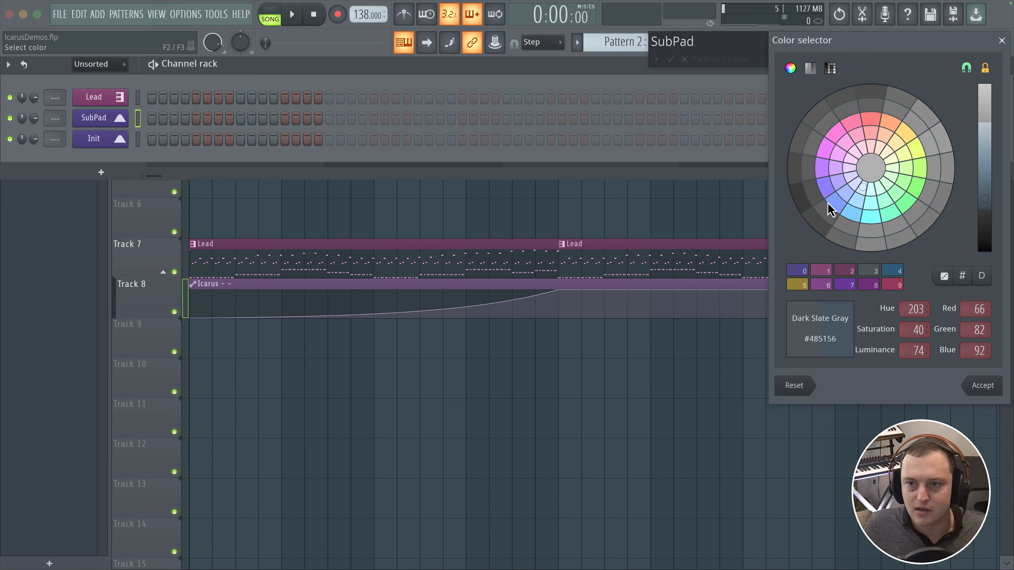
click(831, 186)
key(Return)
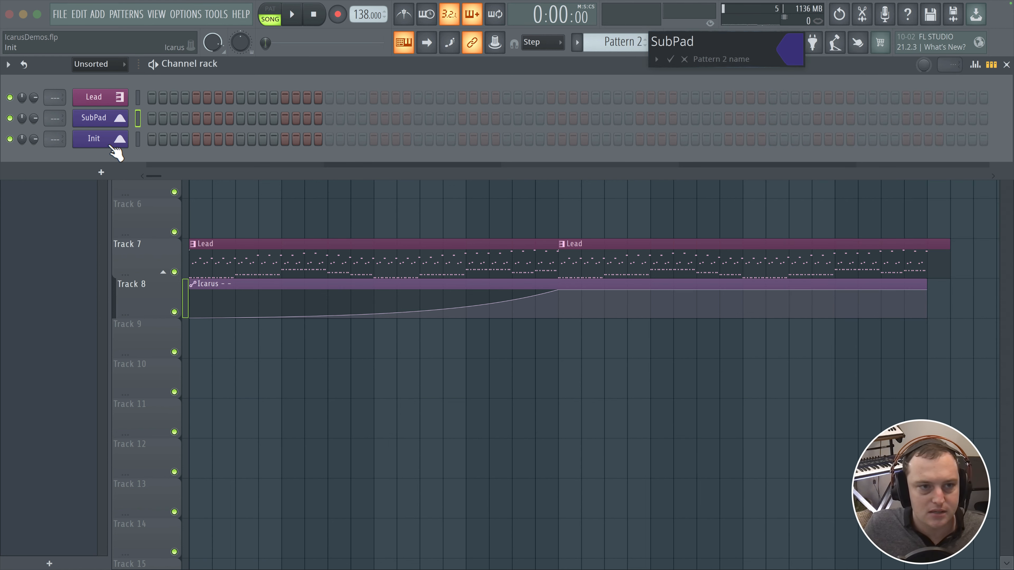
key(Return)
key(super+v)
Place SubPad pattern clips on Track 9 at bars 1 and 17, removing the extra clip on Track 10.
mouse_move(219, 336)
mouse_down()
mouse_move(245, 356)
mouse_move(198, 353)
mouse_up()
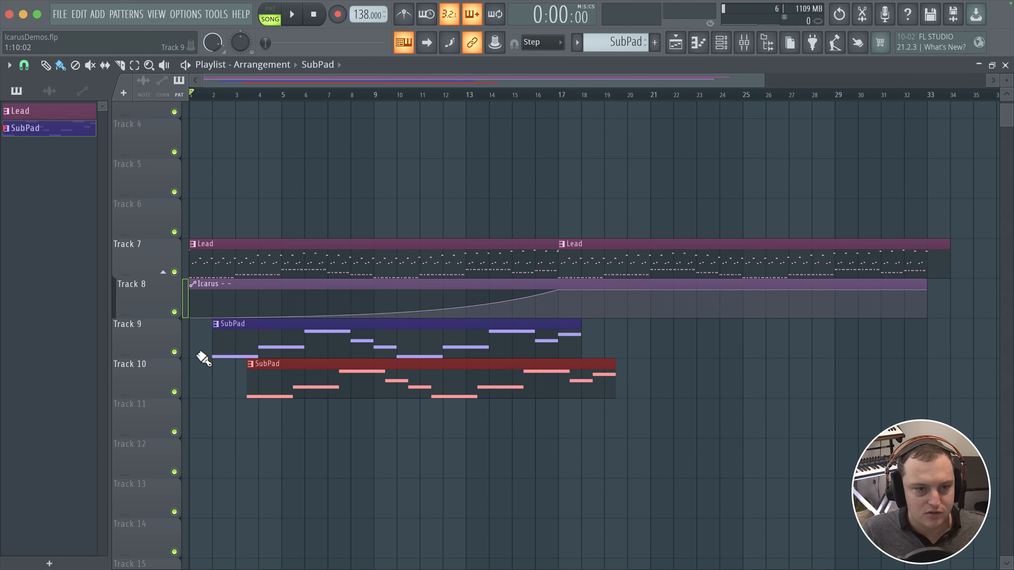
right_click(296, 372)
drag(284, 344, 239, 340)
click(590, 342)
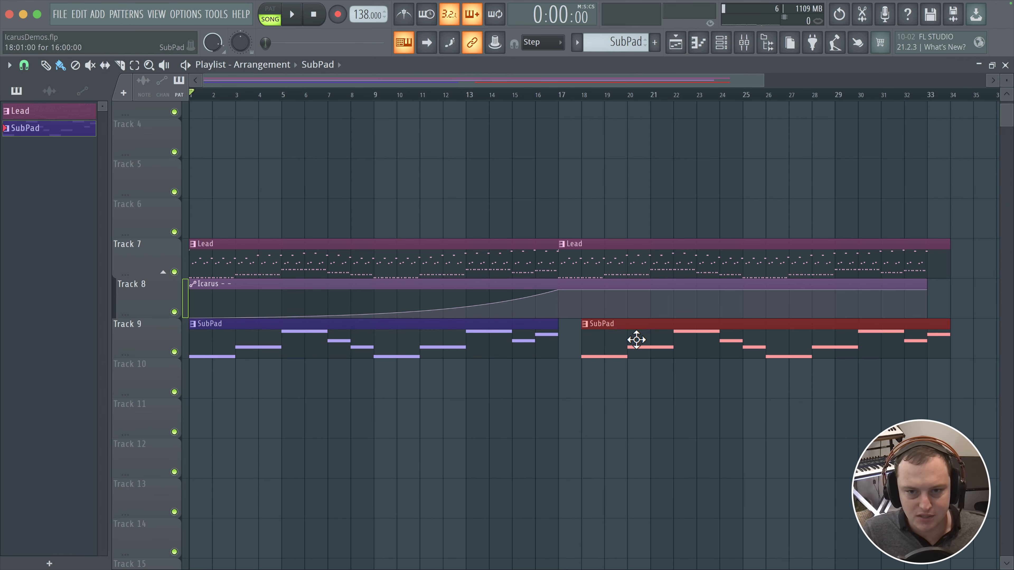
drag(636, 340, 613, 342)
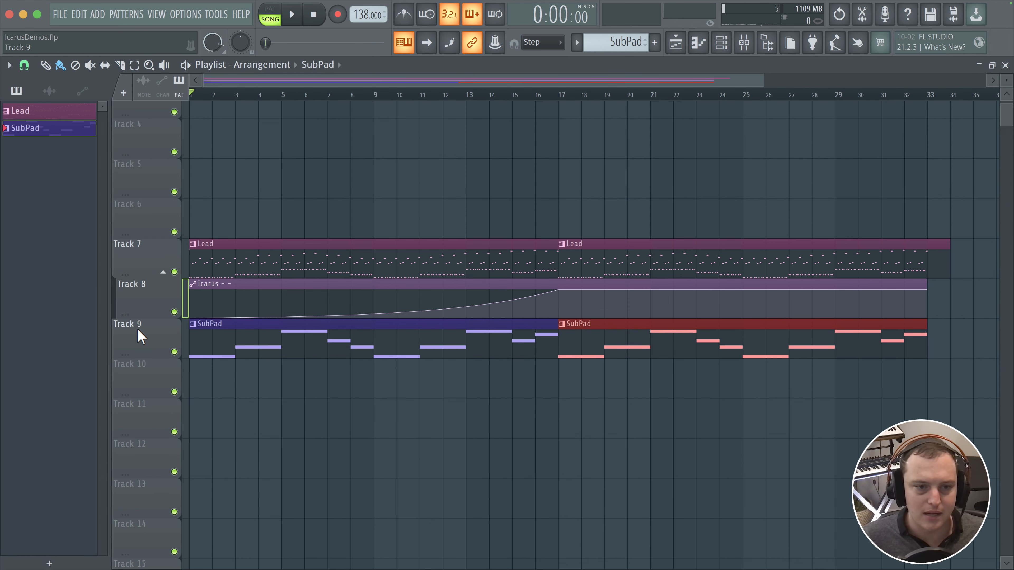
Auto name Track 7 and Track 9 after their Lead and SubPad clips.
right_click(145, 275)
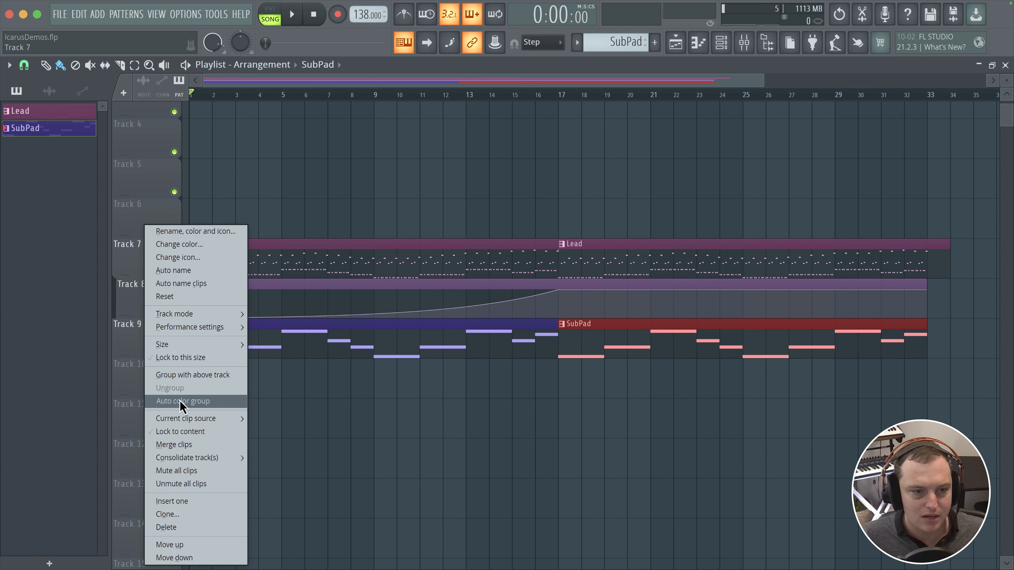
click(183, 272)
right_click(140, 330)
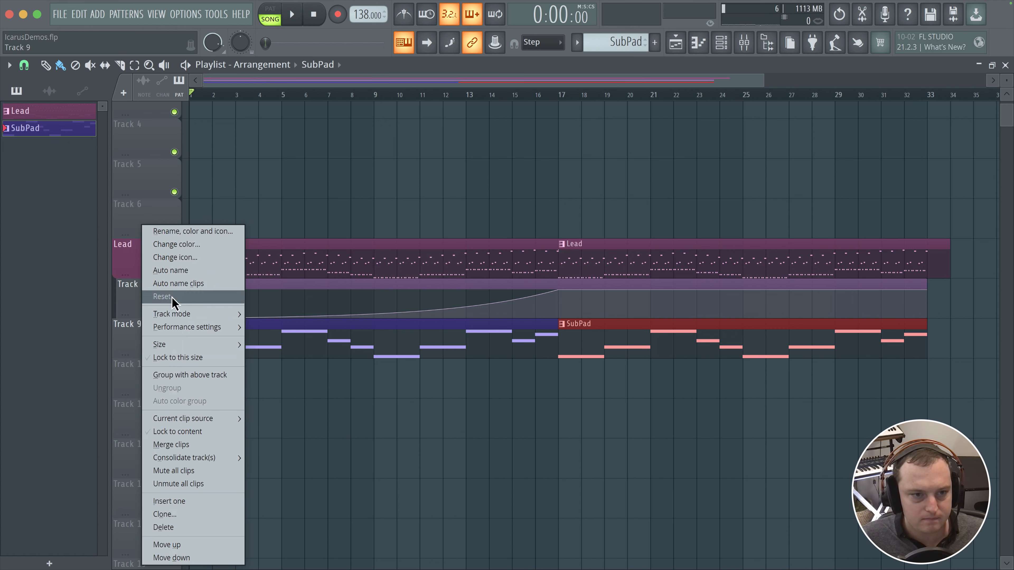
click(168, 273)
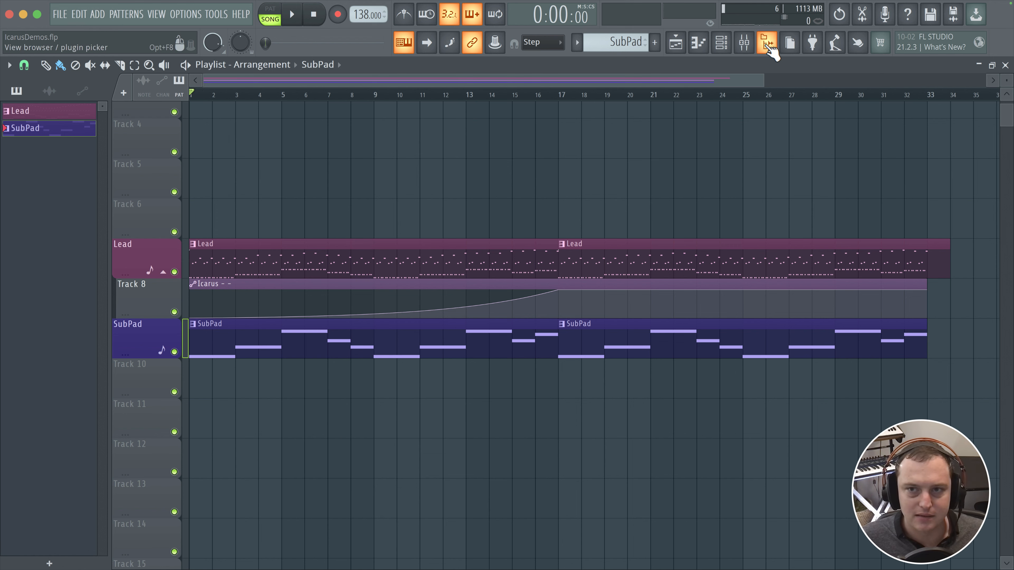
Open the SubPad channel's Icarus synth and set oscillator 1's volume to 51 during playback.
click(744, 42)
click(721, 40)
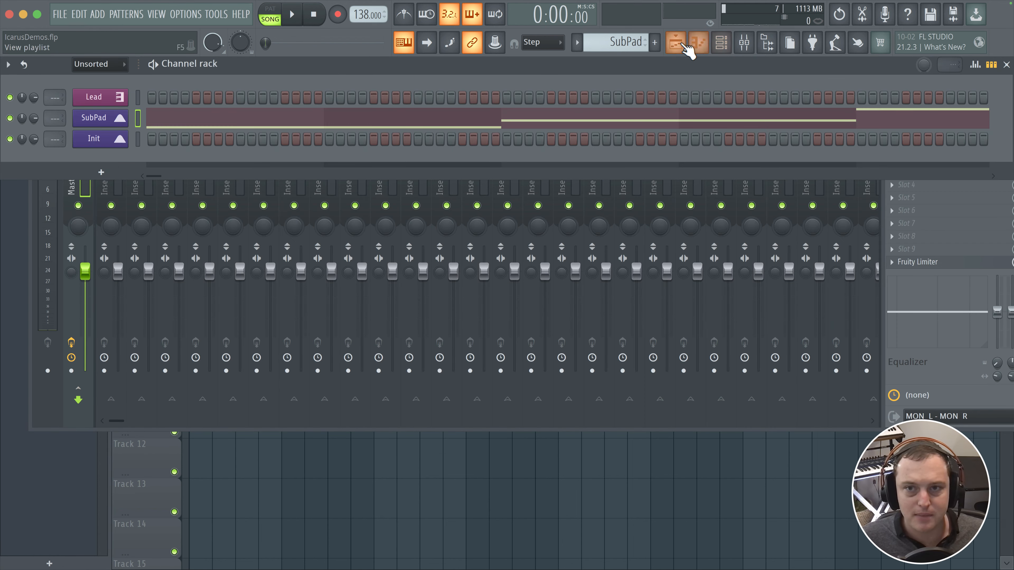
click(122, 120)
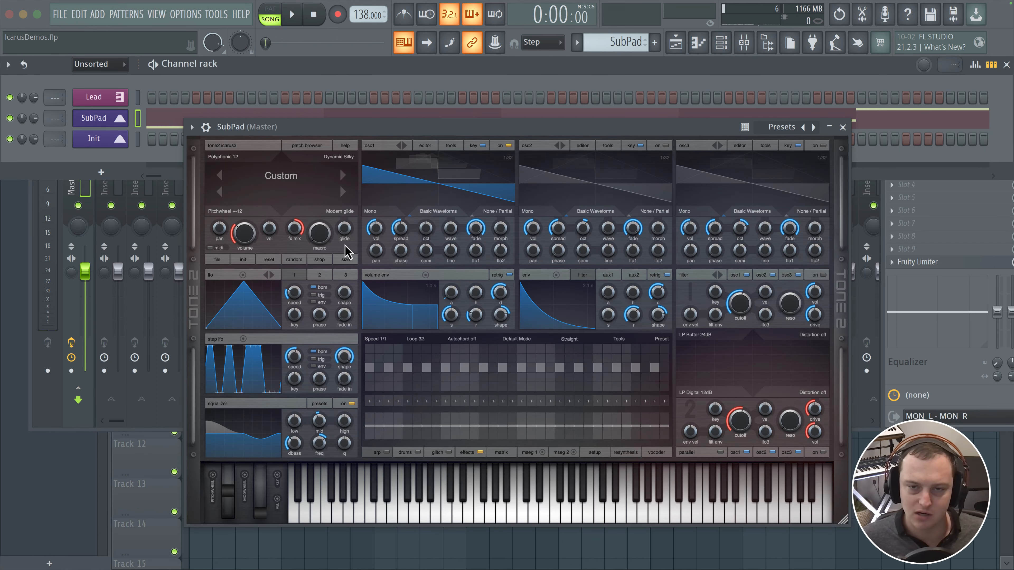
drag(405, 125, 401, 128)
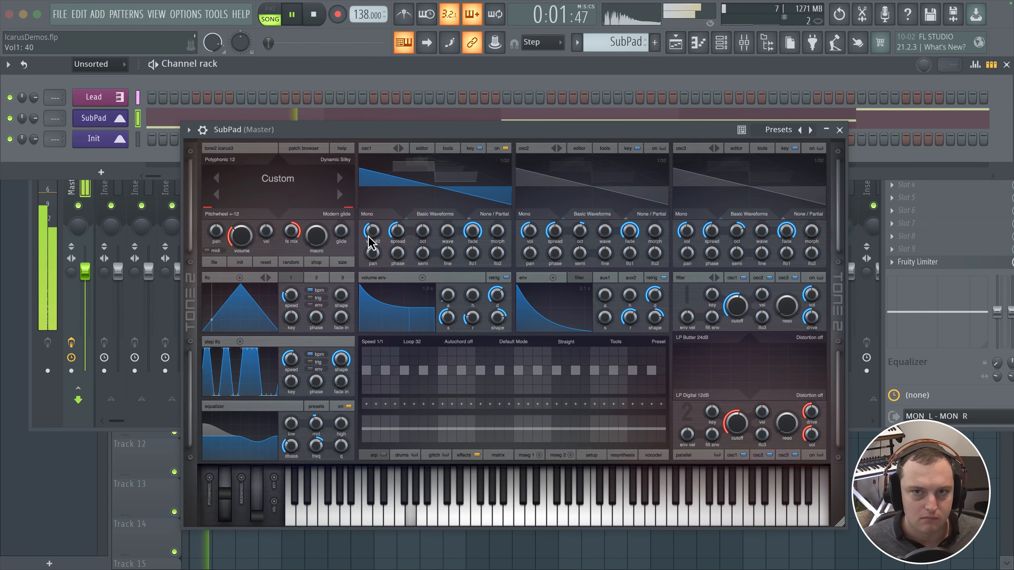
drag(371, 235, 373, 239)
key(space)
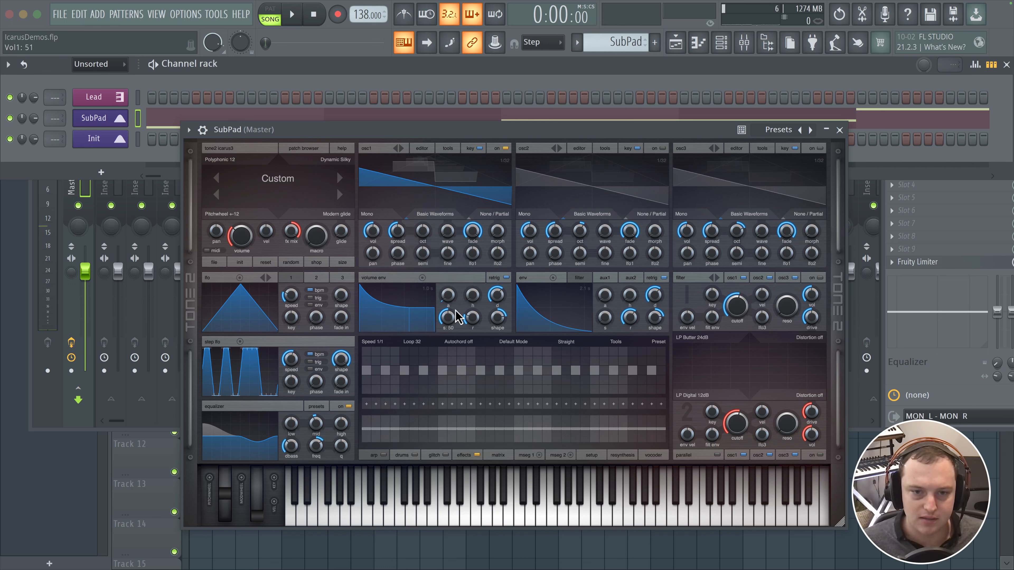
Raise the volume envelope's sustain to its maximum and audition the held notes.
drag(453, 322, 501, 227)
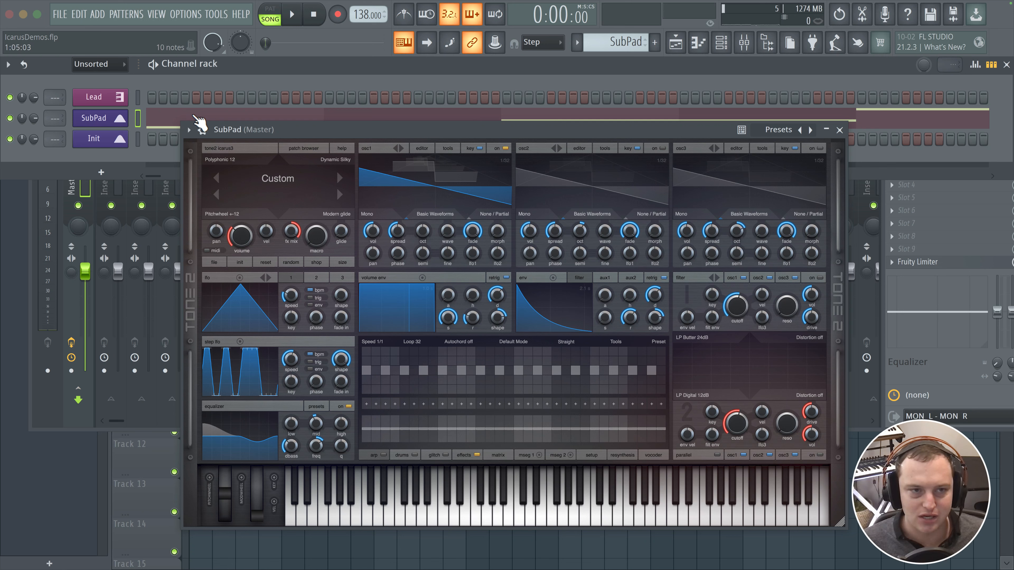
key(space)
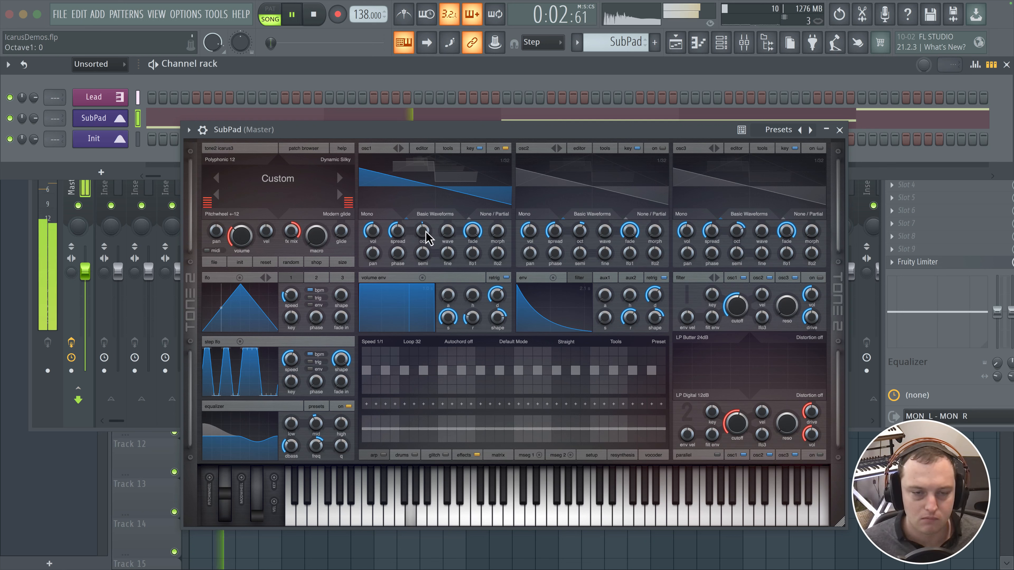
key(space)
Set oscillator 1 to SuperSaw 5 and lower its spread to about 29 during playback.
click(385, 217)
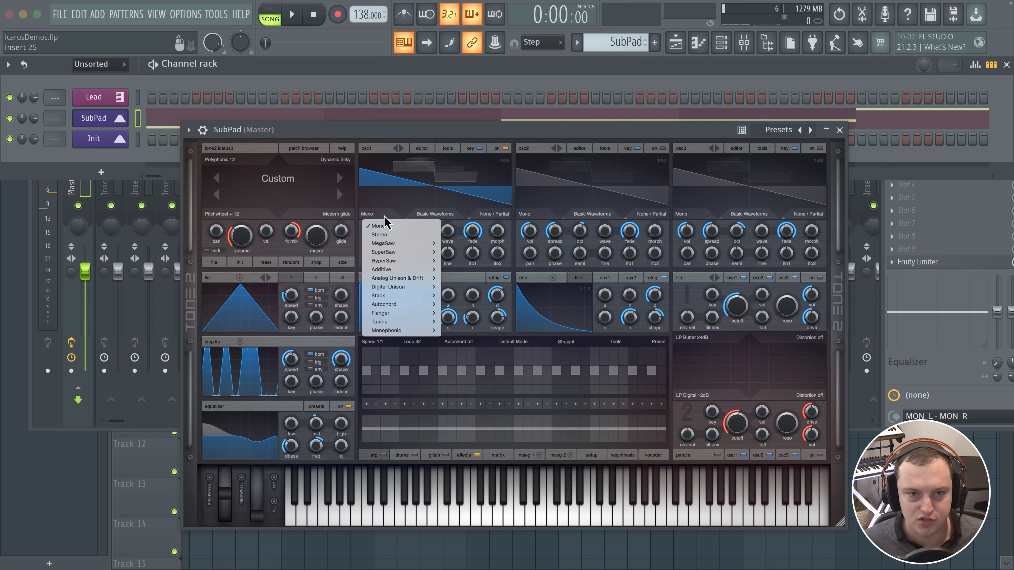
mouse_move(386, 253)
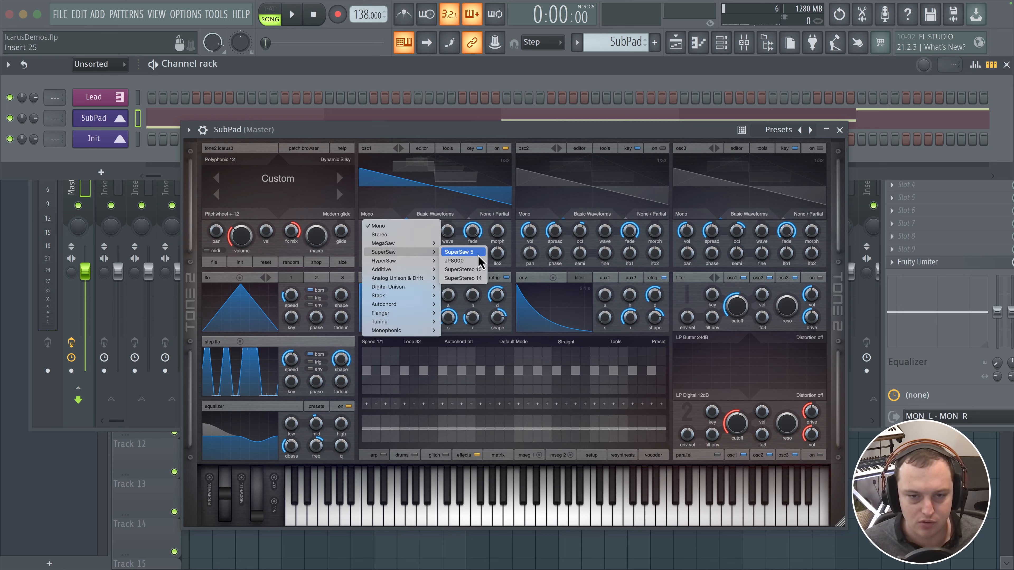
click(463, 251)
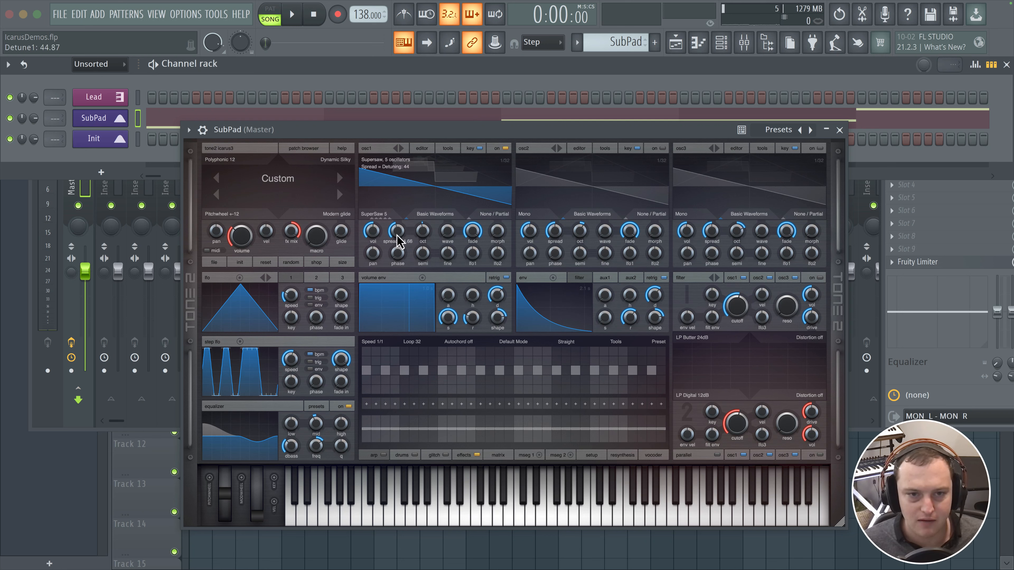
key(space)
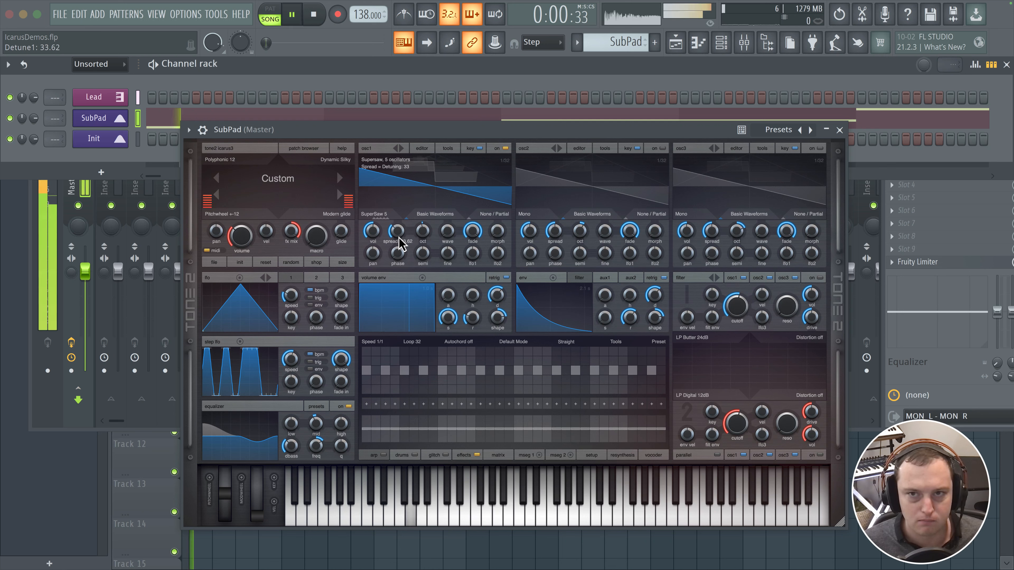
scroll(397, 231, down, 3)
scroll(397, 231, down, 1)
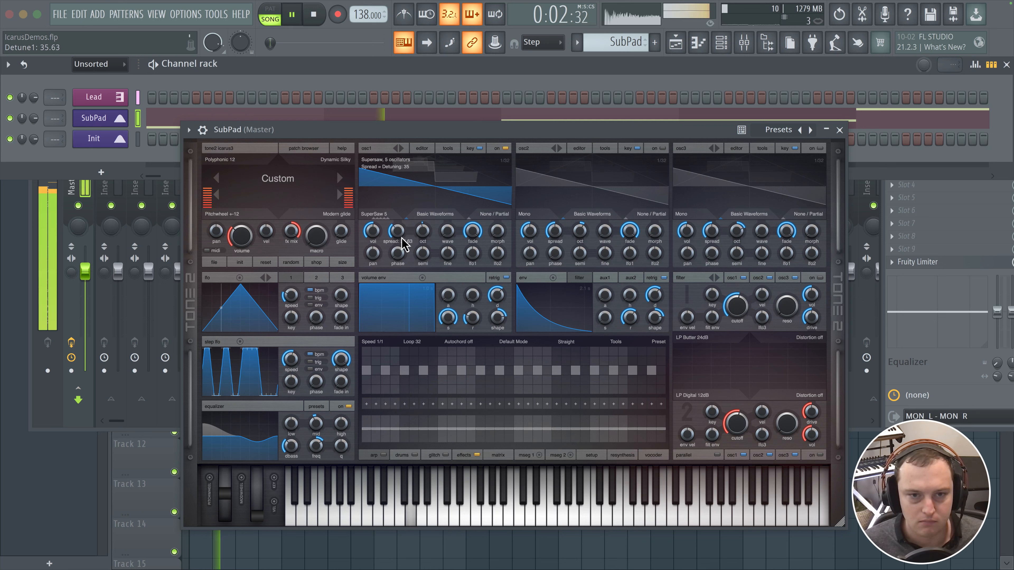
key(space)
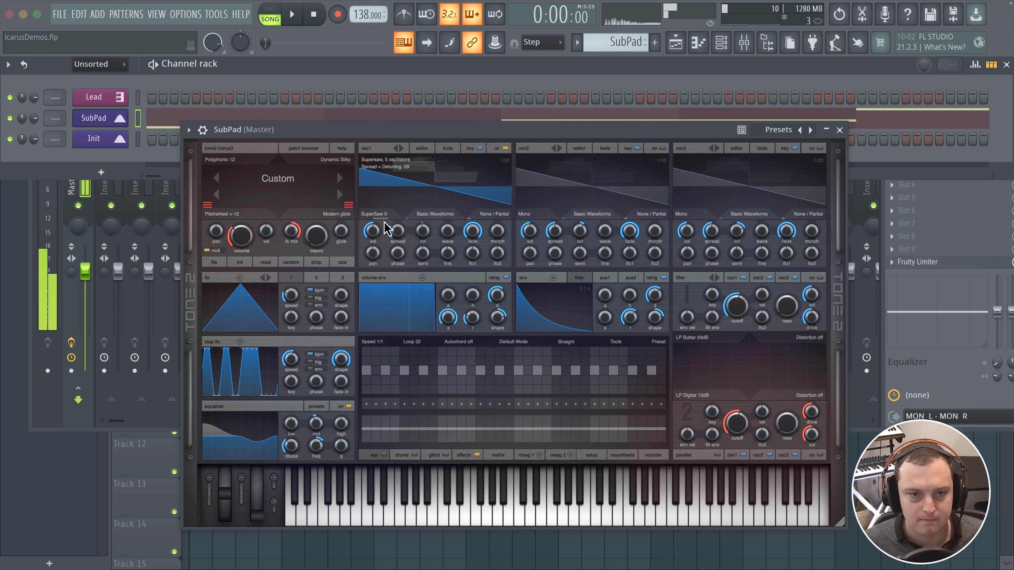
Change oscillator 1's unison mode to HyperStereo 6.
click(380, 216)
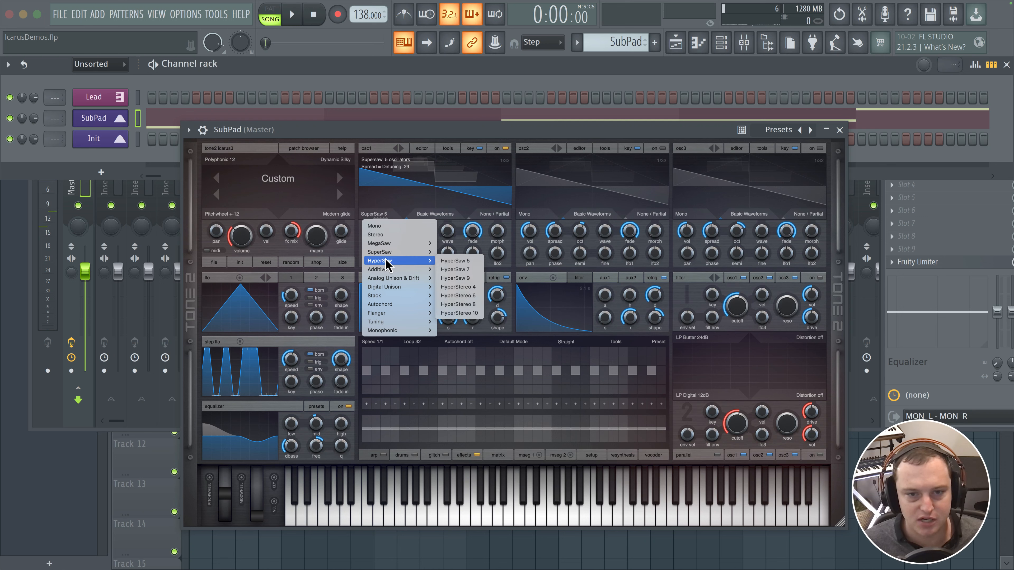
mouse_move(386, 242)
mouse_move(386, 261)
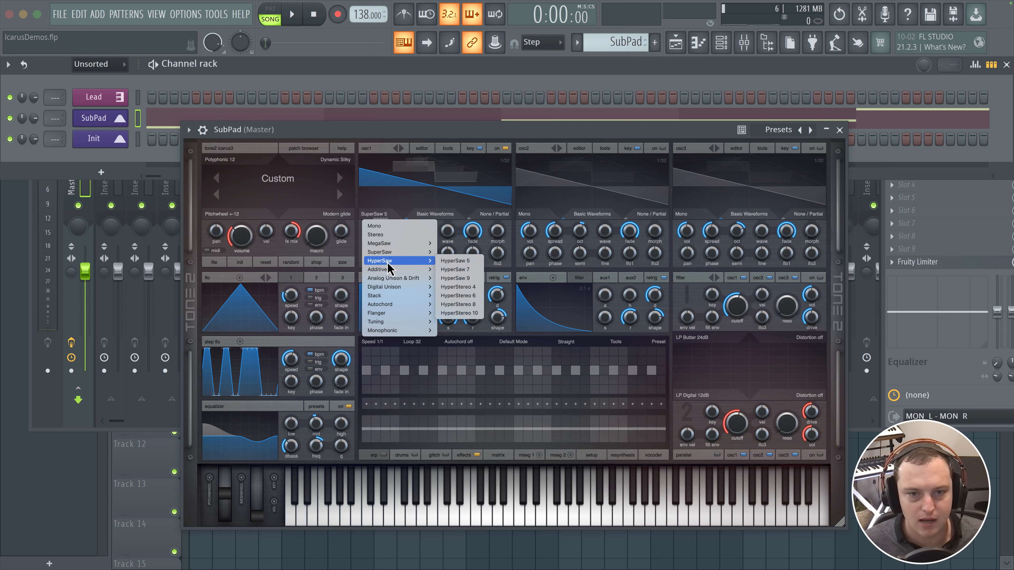
click(459, 295)
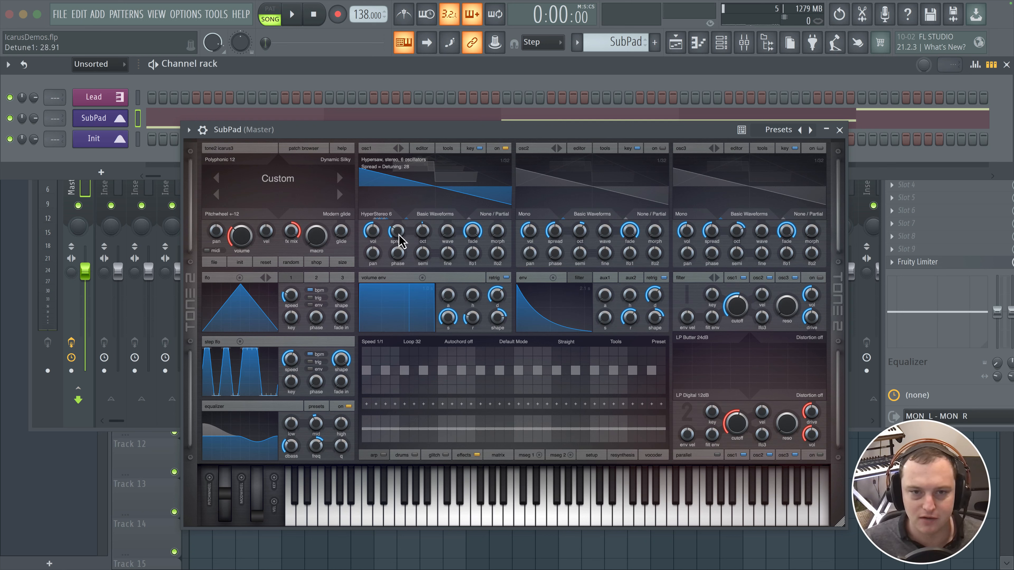
Adjust oscillator 1's spread to about 30 while auditioning the pad.
scroll(398, 241, up, 2)
key(space)
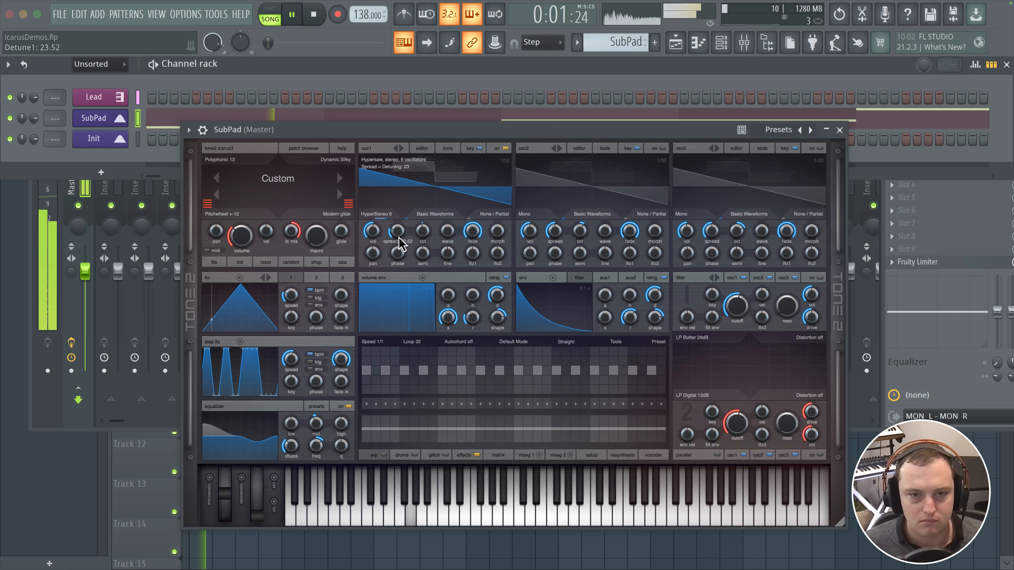
key(space)
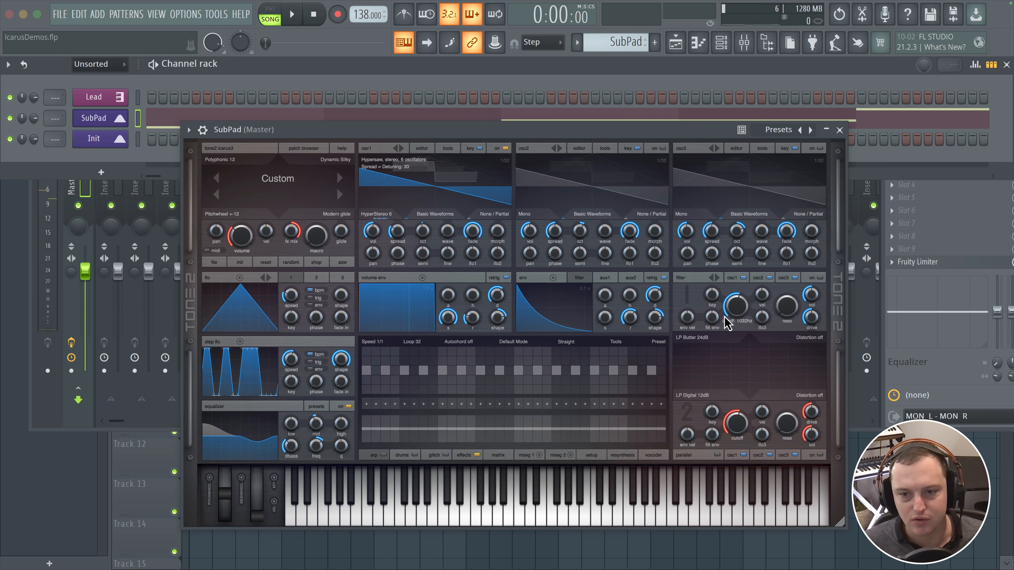
Set filter 1's type to the lowpass LP Curtis 12dB.
click(702, 339)
mouse_move(705, 350)
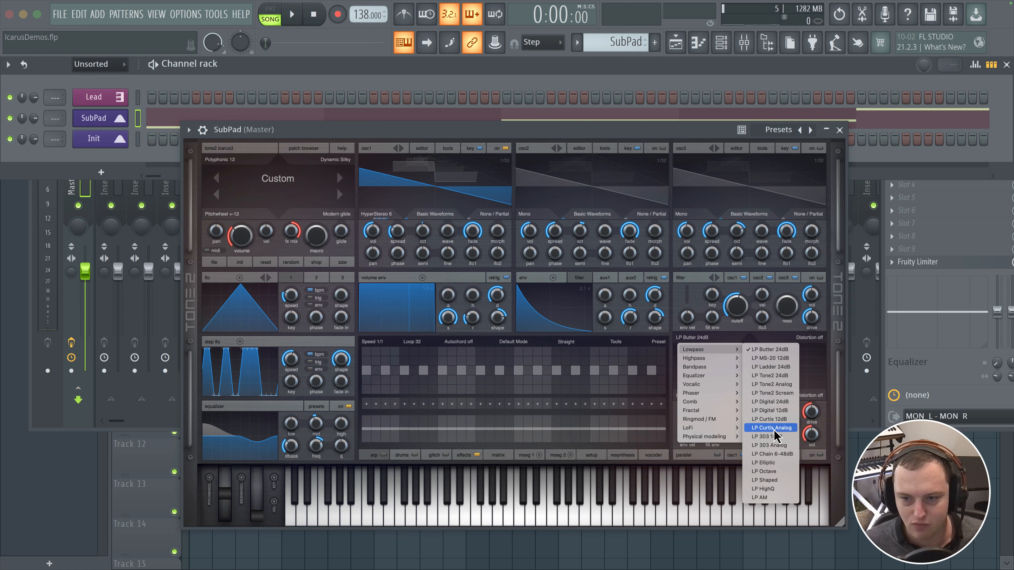
click(770, 420)
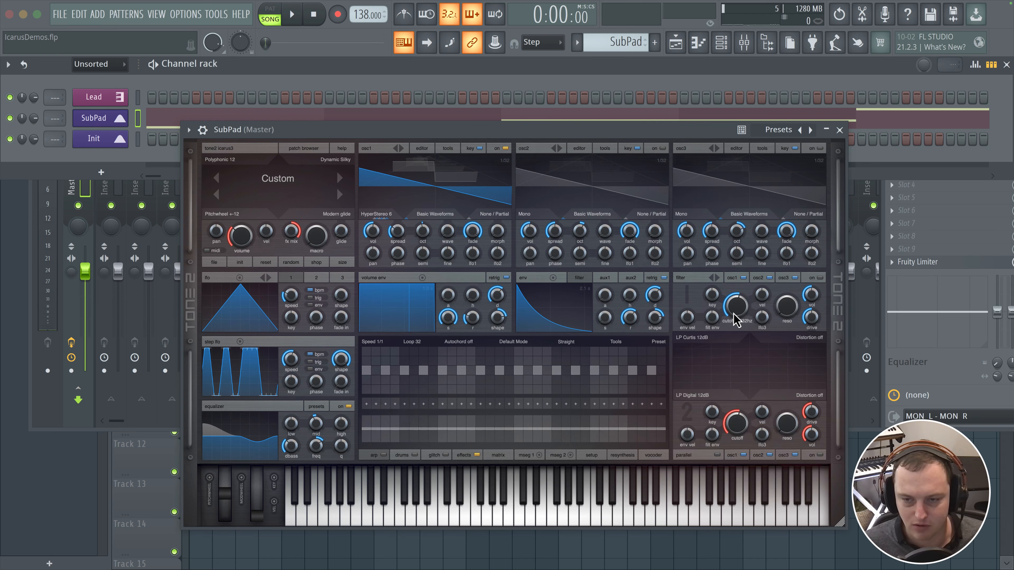
Adjust filter 1 during playback, setting its cutoff to about 360 Hz.
mouse_move(736, 320)
mouse_down()
mouse_move(737, 308)
mouse_move(734, 324)
mouse_move(730, 316)
mouse_up()
key(space)
click(788, 308)
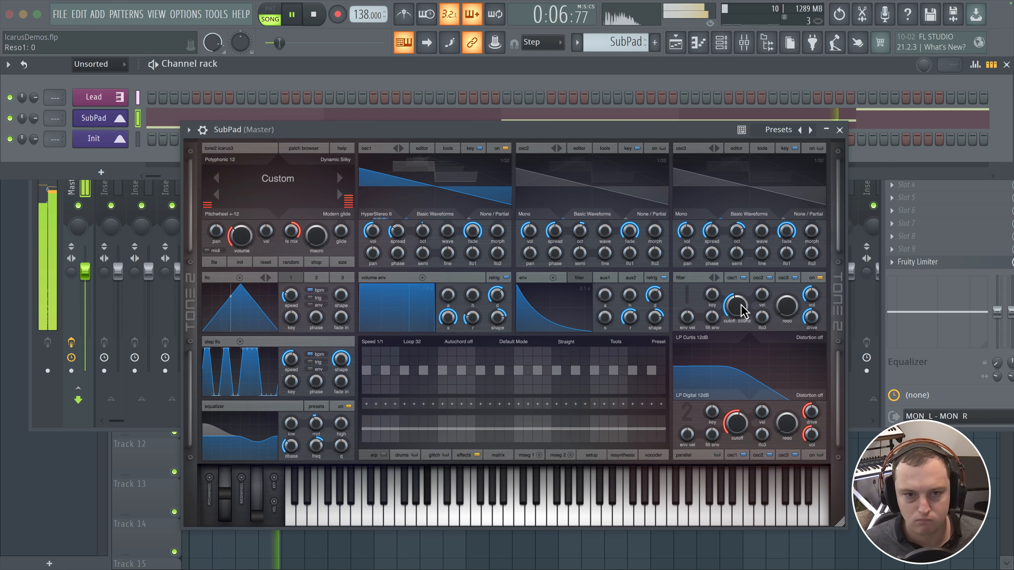
drag(741, 311, 741, 313)
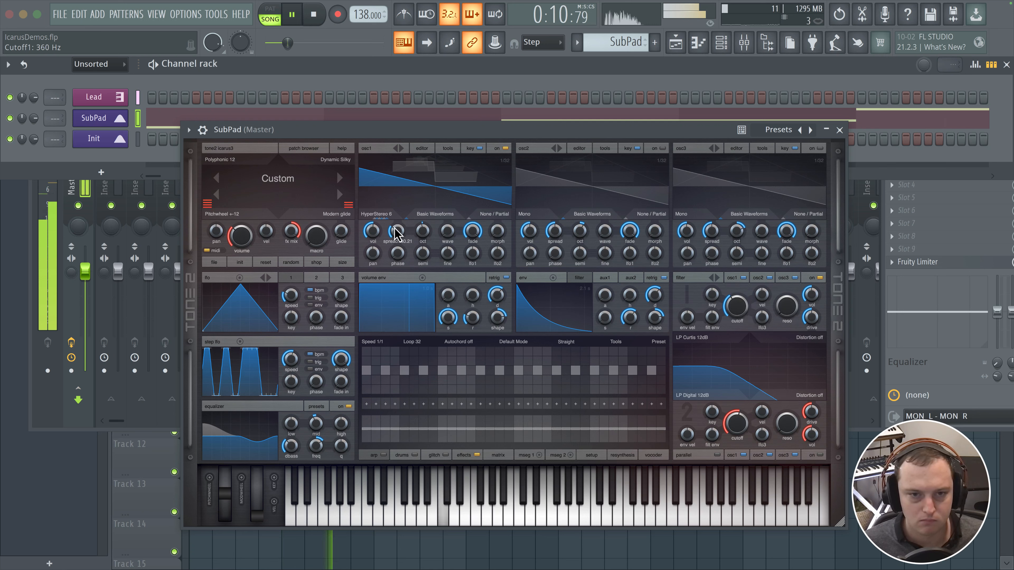
Set the SubPad synth's main volume to 40 and its equalizer's bass boost to +3 dB, then audition it.
drag(245, 241, 248, 244)
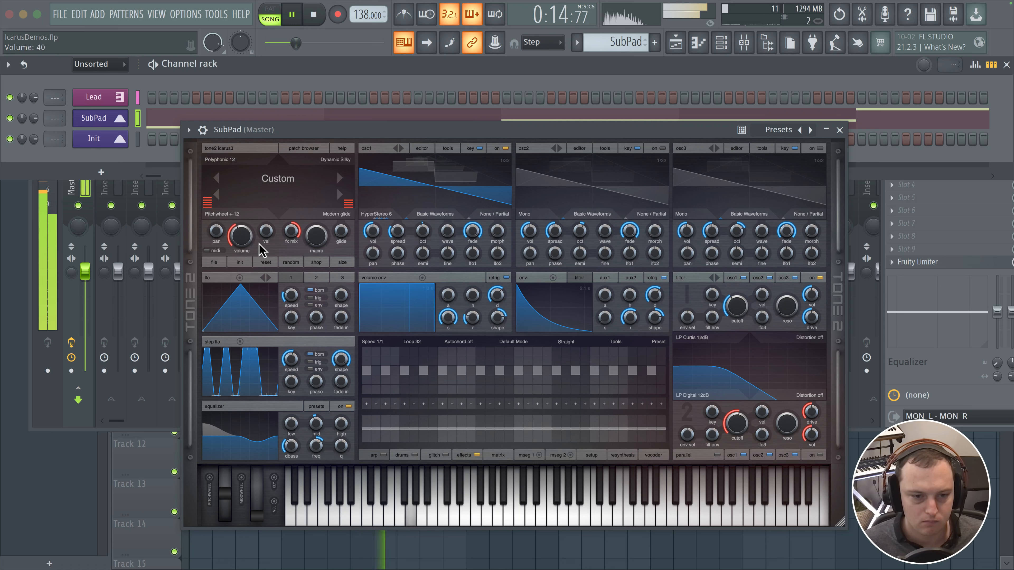
key(space)
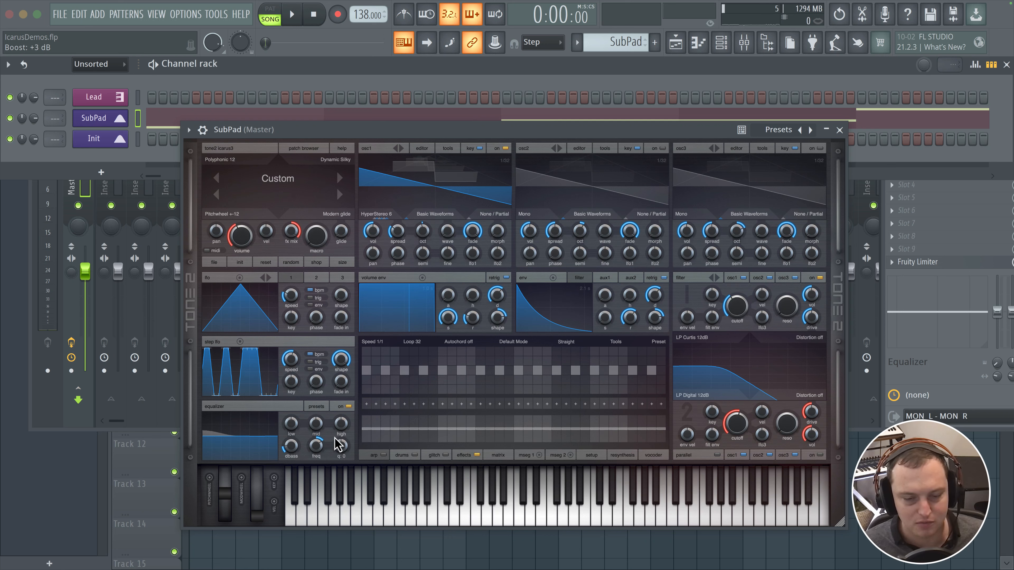
key(space)
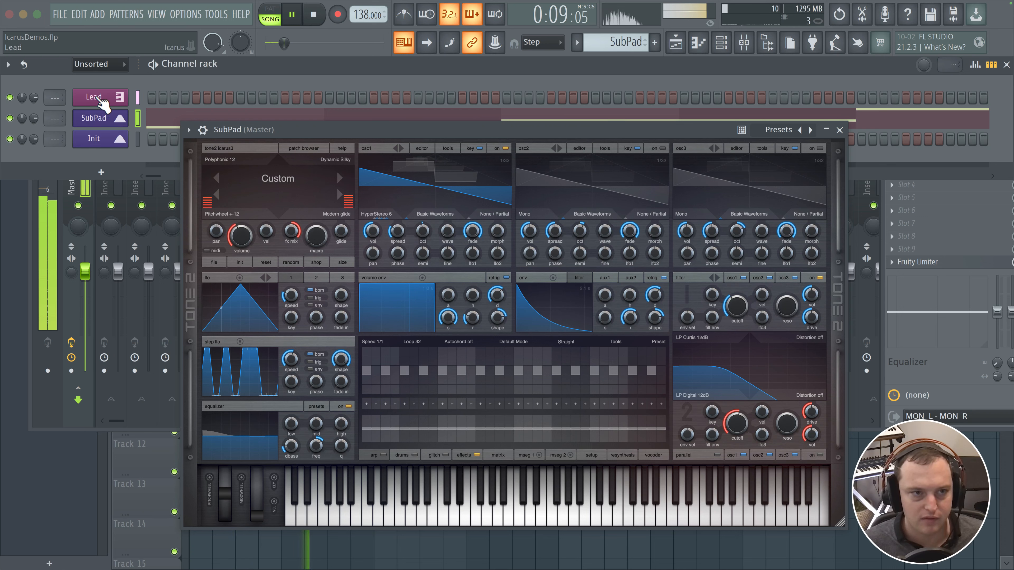
Route the Lead channel to mixer track 1 and the SubPad channel to mixer track 2.
click(100, 102)
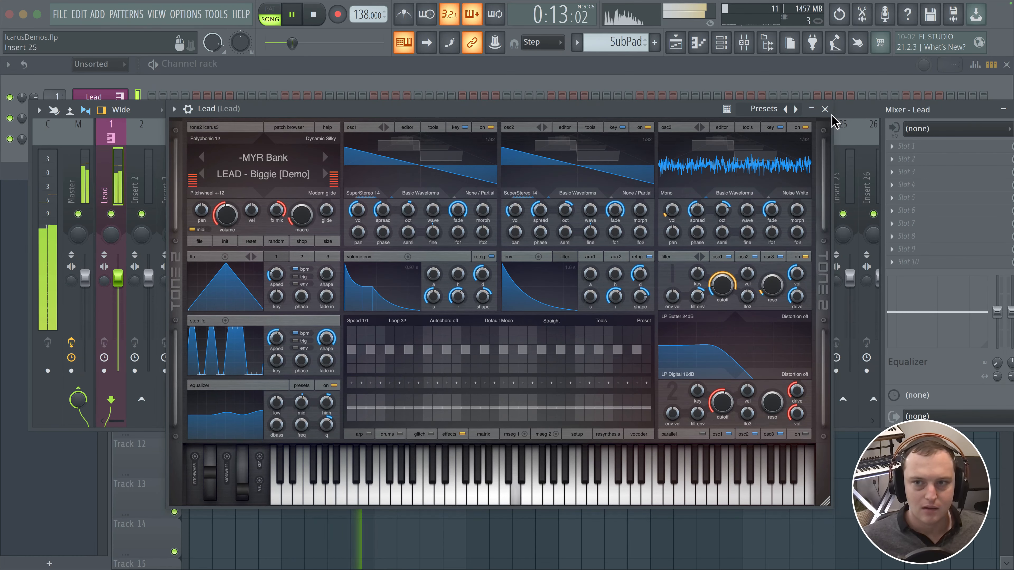
click(825, 109)
click(76, 118)
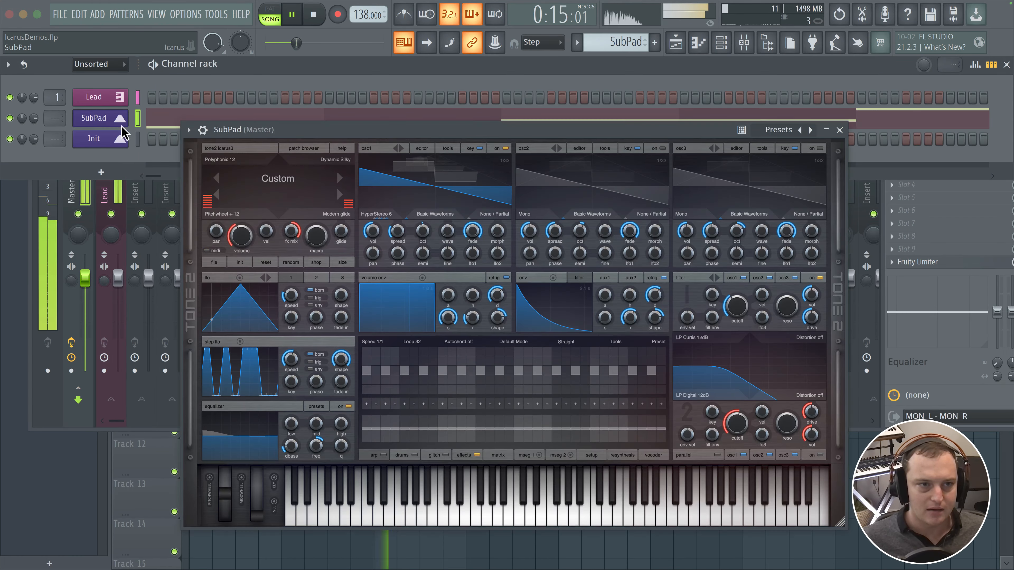
key(space)
click(111, 214)
key(space)
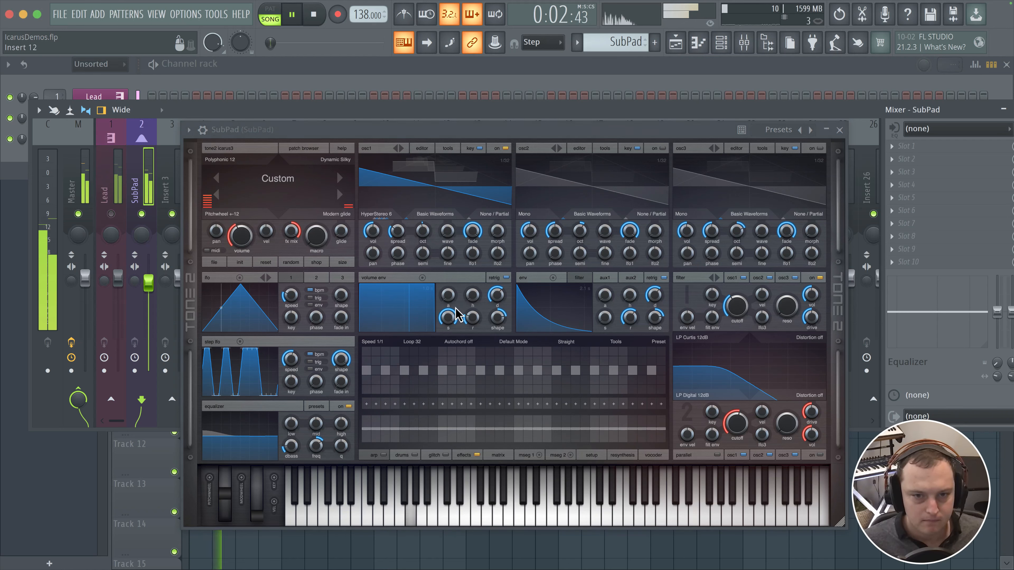
Fine-tune SubPad's volume envelope during playback, setting its release to 0.008 s.
click(469, 318)
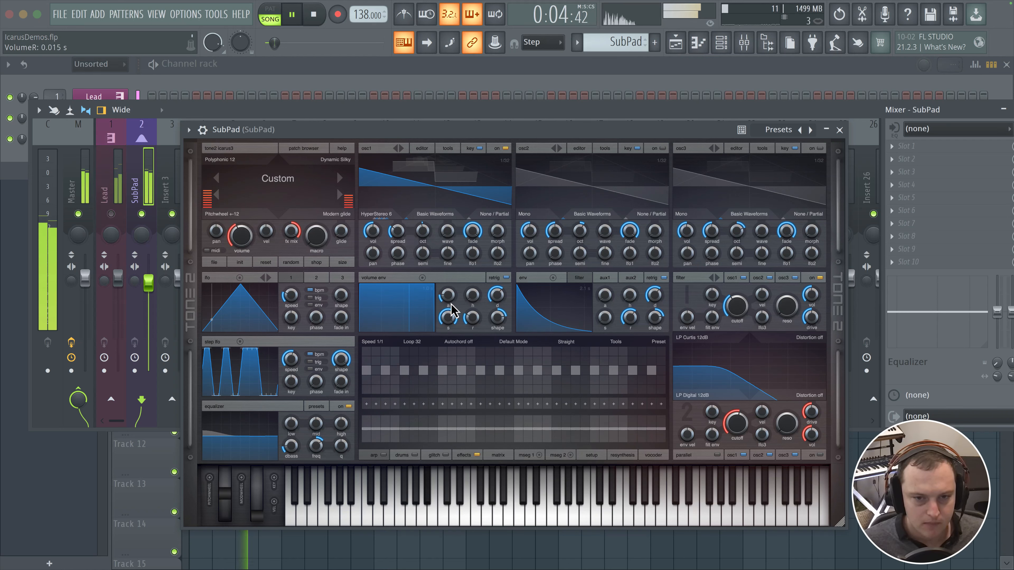
drag(448, 292, 473, 318)
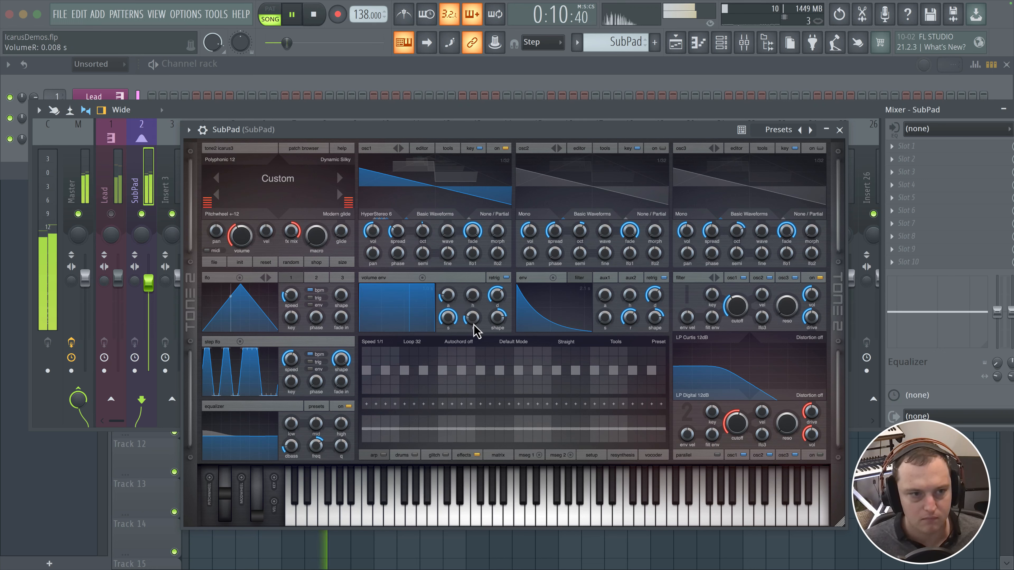
key(space)
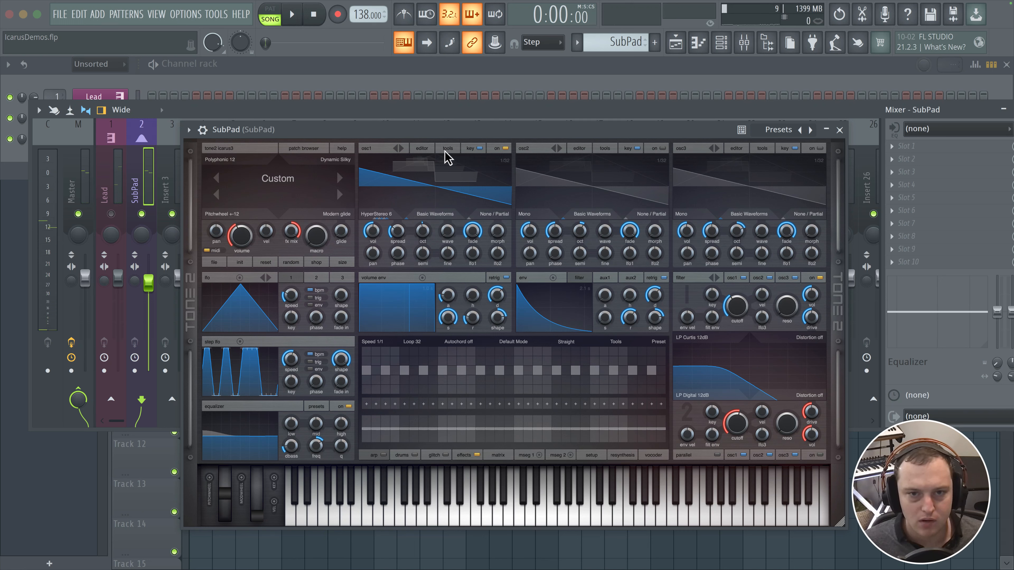
Copy oscillator 1 to oscillator 2, then set oscillator 2's unison mode to Stereo and its spread to about 21.
click(448, 149)
mouse_move(447, 167)
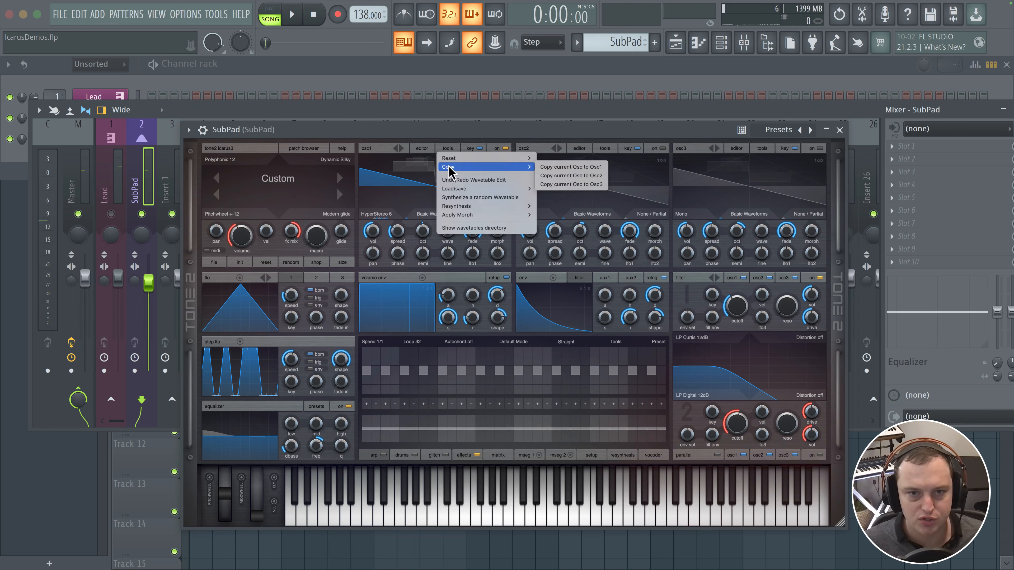
click(554, 175)
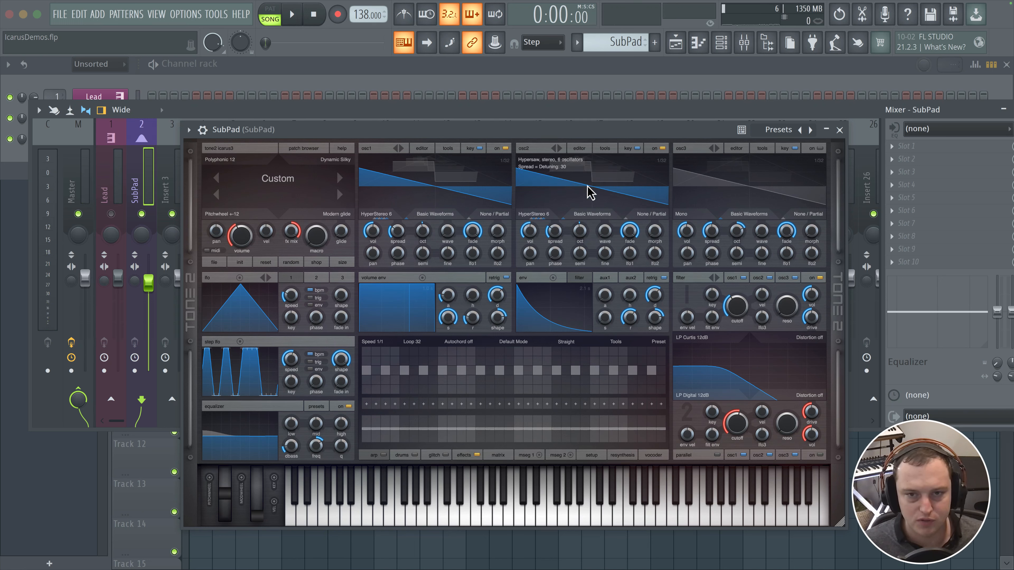
click(529, 220)
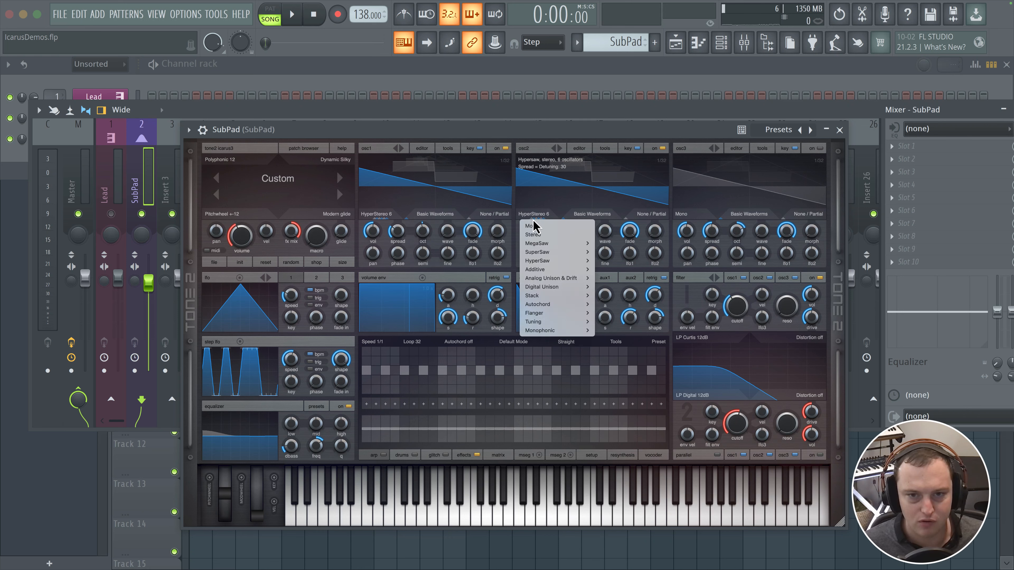
click(539, 234)
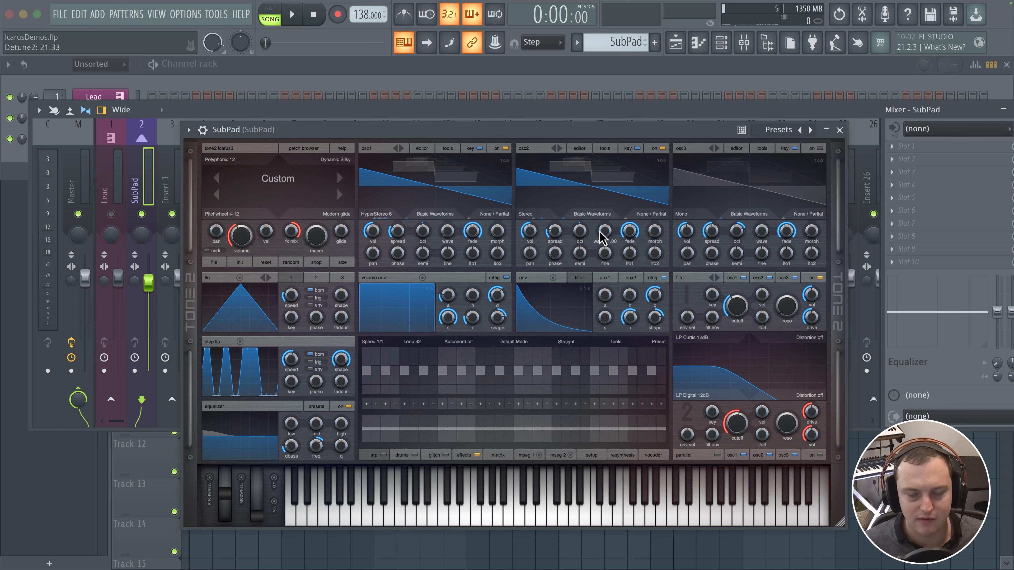
Sweep oscillator 2's wave to about 6.06 for a sine shape during playback.
scroll(604, 239, up, 5)
key(space)
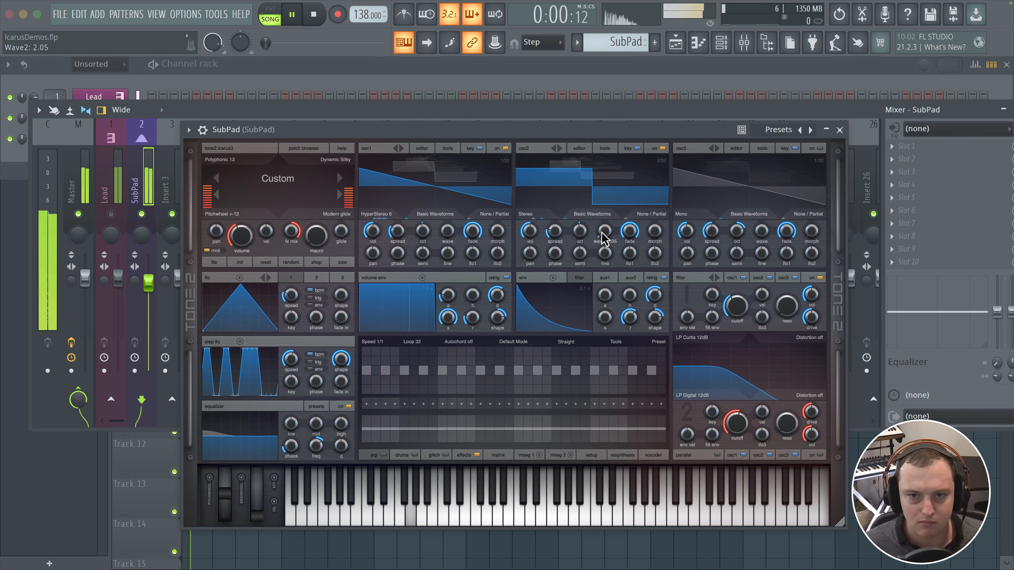
scroll(604, 231, up, 10)
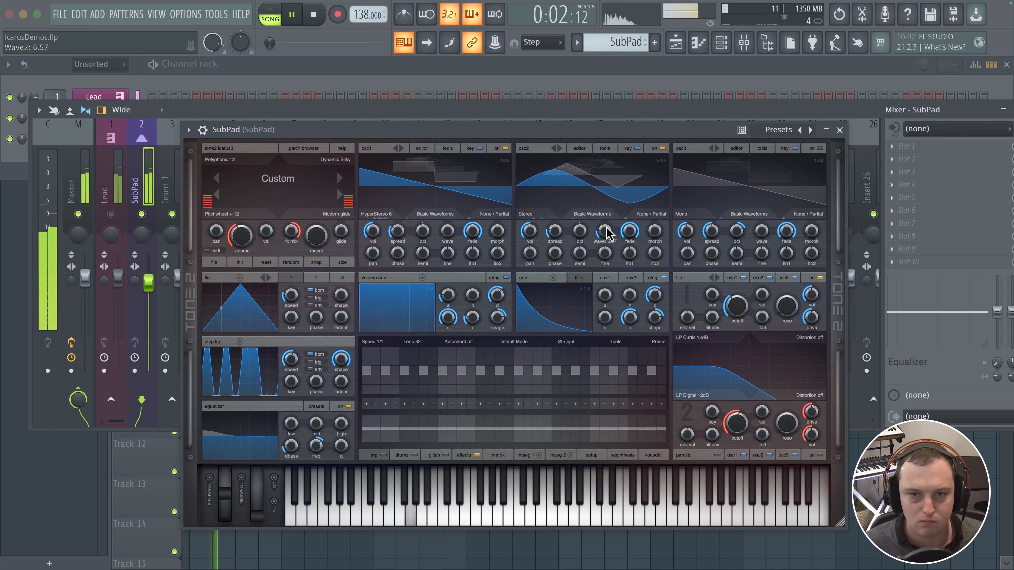
scroll(606, 232, down, 2)
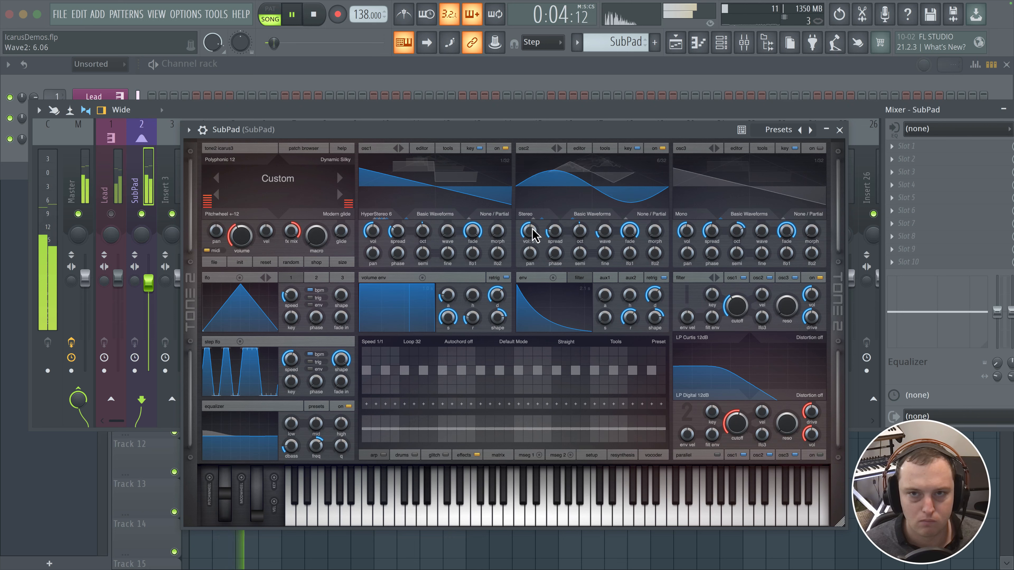
Toggle oscillator 2 off and on during playback to compare the sound with and without it.
click(662, 149)
click(663, 148)
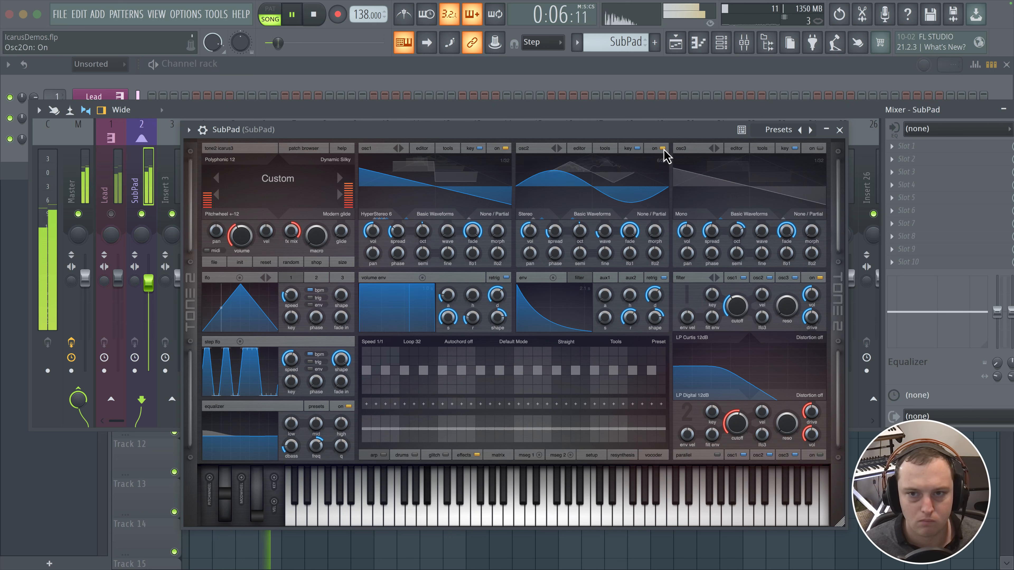
click(662, 149)
click(662, 149)
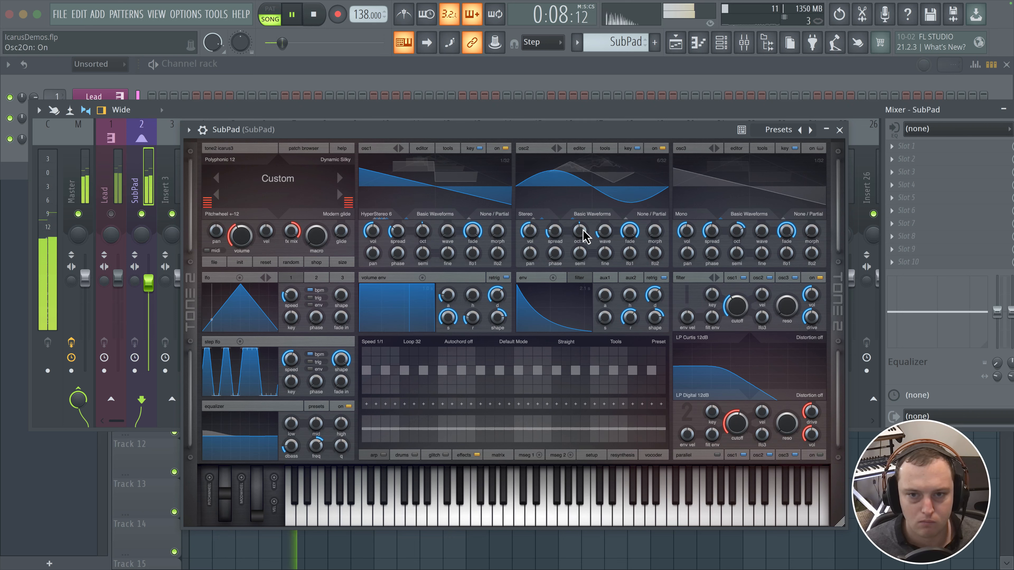
Try octave settings for oscillator 2, ending at 0, and compare by toggling the oscillator.
scroll(580, 235, down, 1)
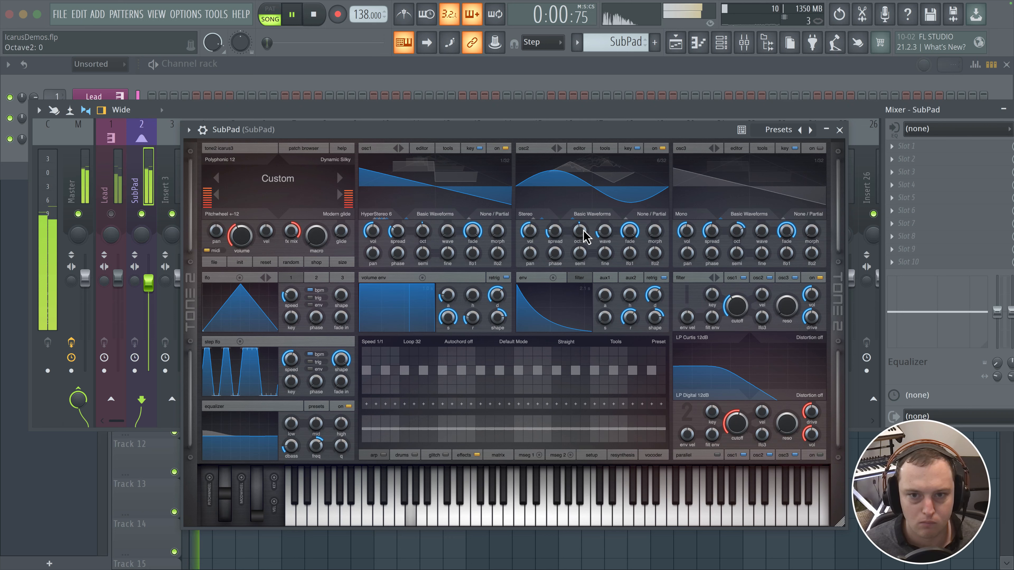
scroll(585, 236, up, 1)
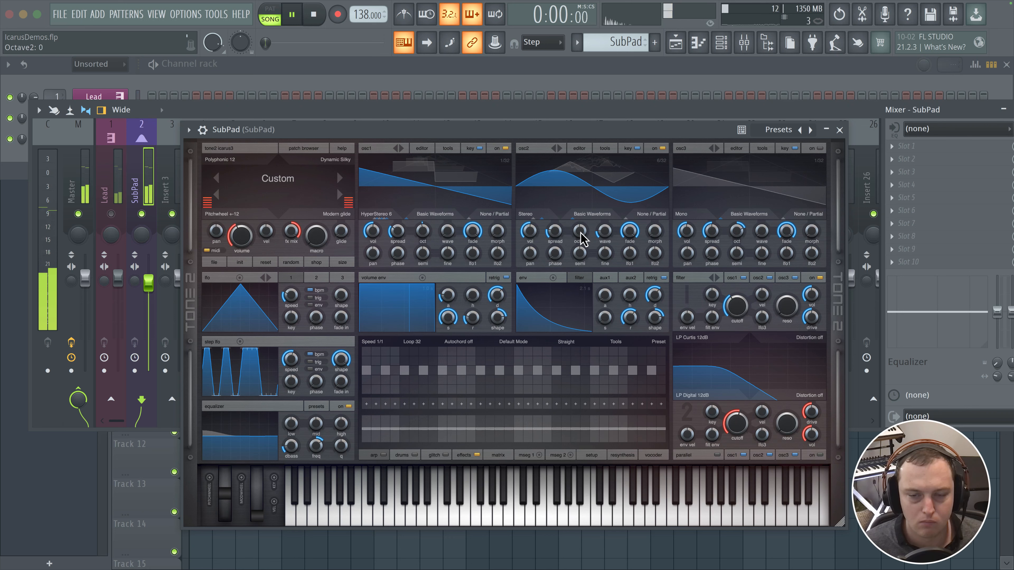
click(661, 149)
click(661, 149)
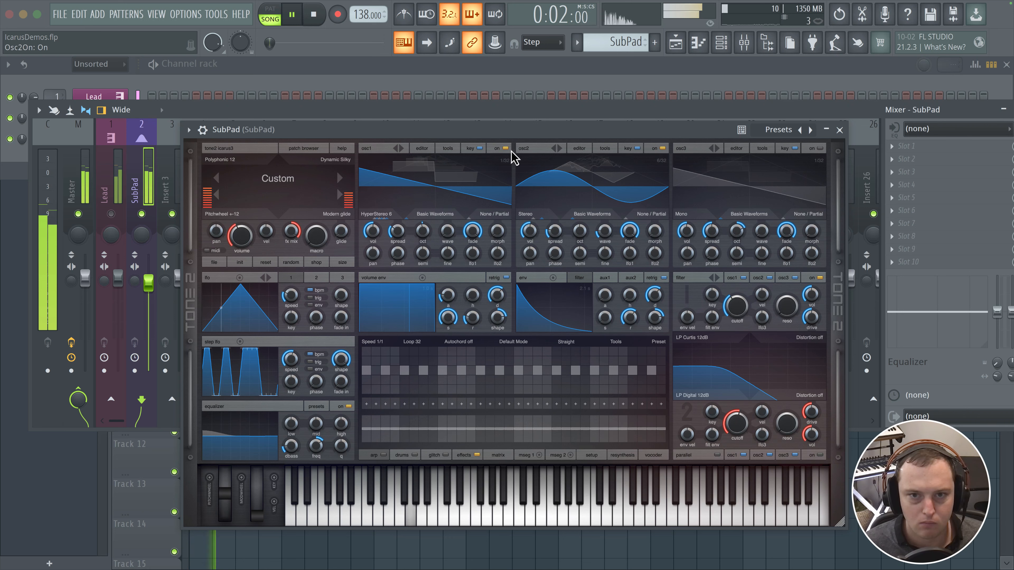
Isolate oscillator 2 by briefly muting oscillator 1, change its wave to a stepped shape and lower its volume to 43.
click(505, 149)
drag(604, 232, 597, 239)
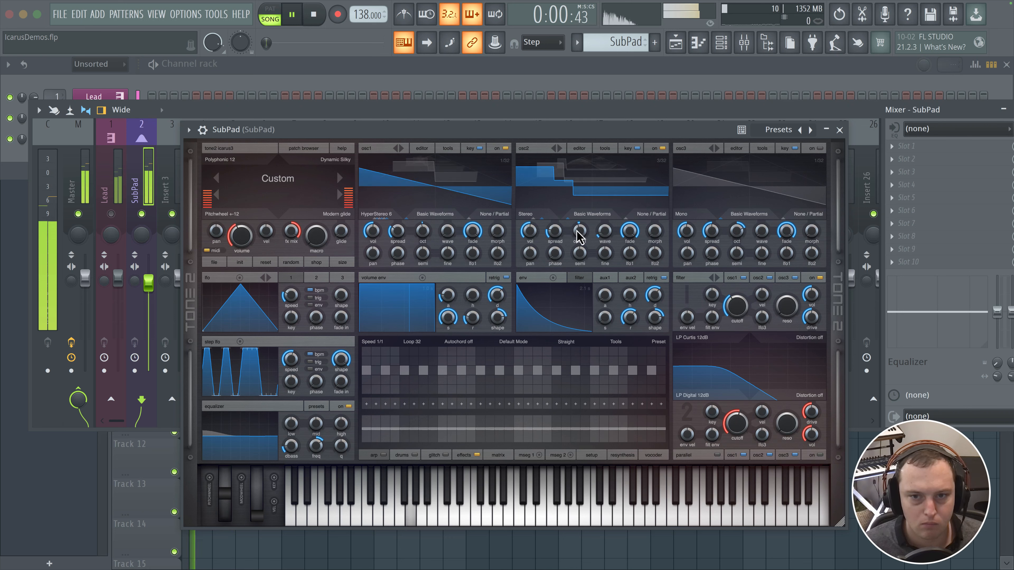
mouse_move(530, 231)
mouse_down()
mouse_move(533, 279)
mouse_move(535, 228)
mouse_move(532, 248)
mouse_up()
Set oscillator 2's unison mode to Mono and its volume to 41, toggling the oscillator to compare.
click(527, 215)
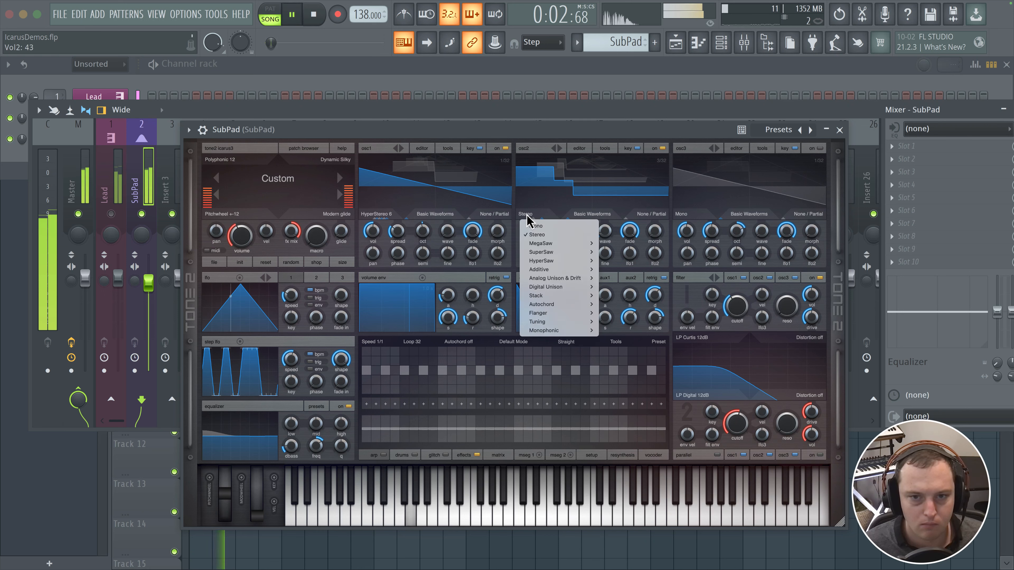
click(533, 226)
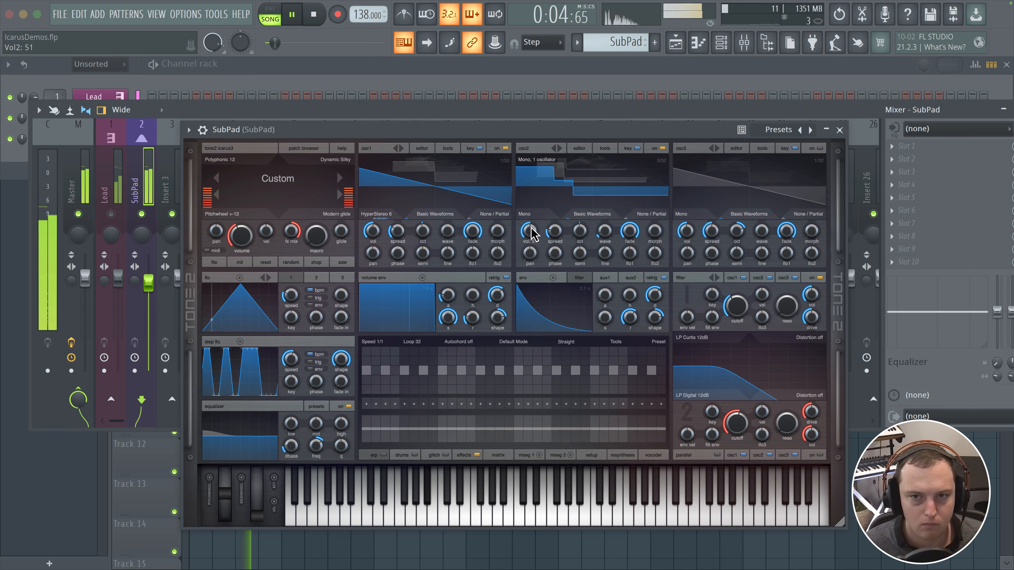
click(662, 149)
click(663, 149)
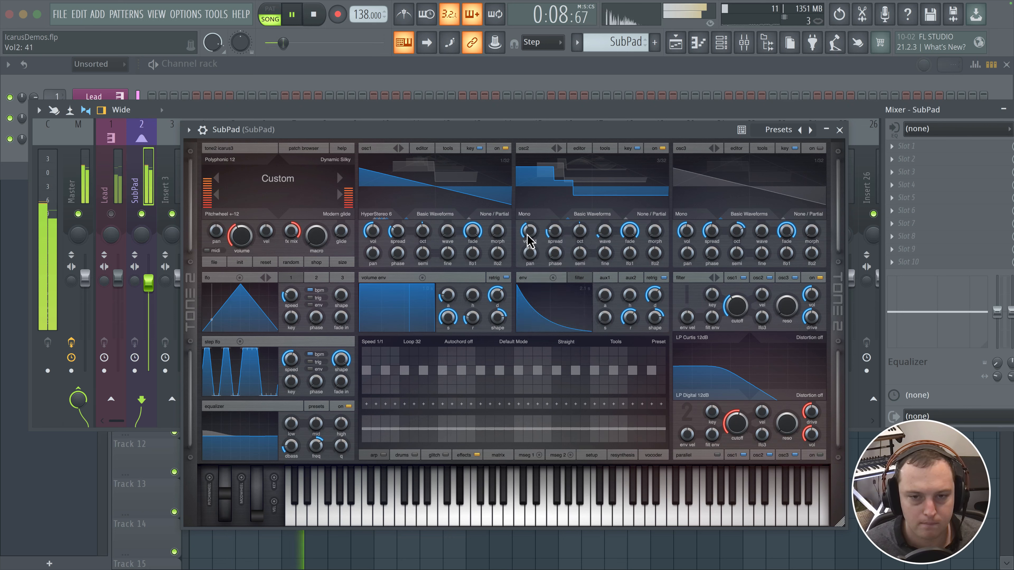
key(space)
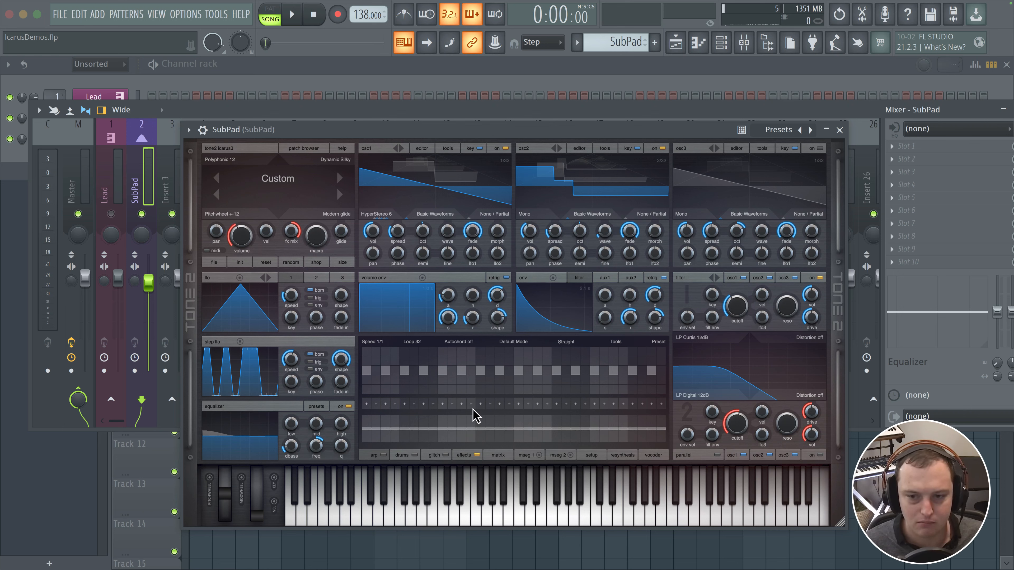
Raise filter 1's resonance to 11 and set its distortion to Saturate with drive at 8 during playback.
key(space)
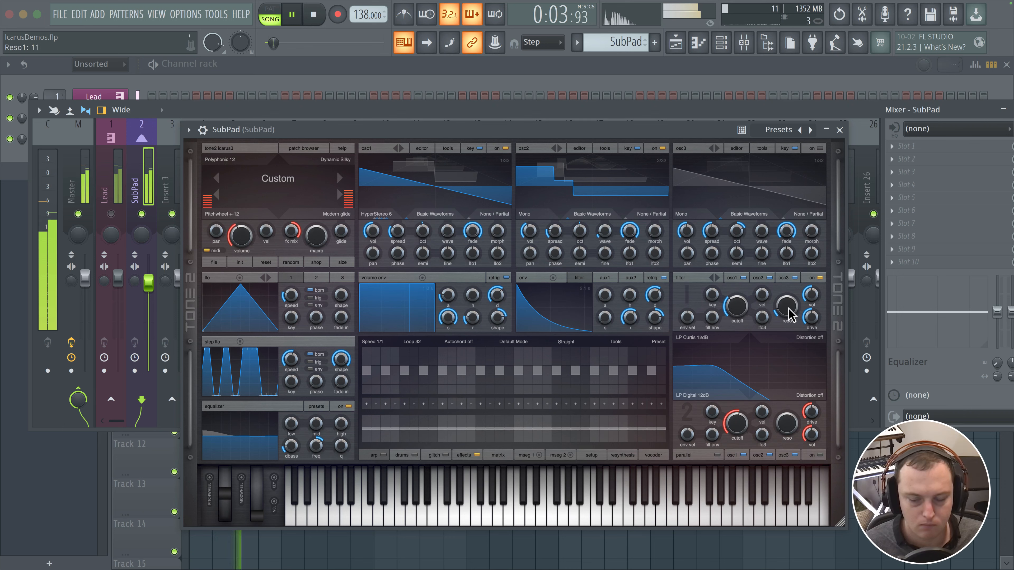
click(801, 340)
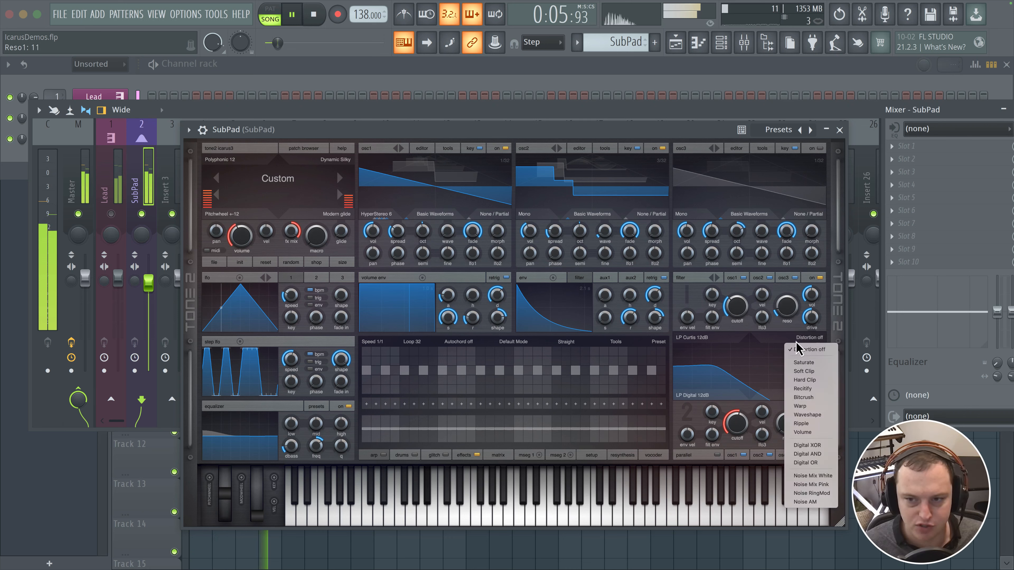
click(806, 357)
mouse_move(814, 324)
mouse_down()
mouse_move(814, 352)
mouse_move(811, 328)
mouse_up()
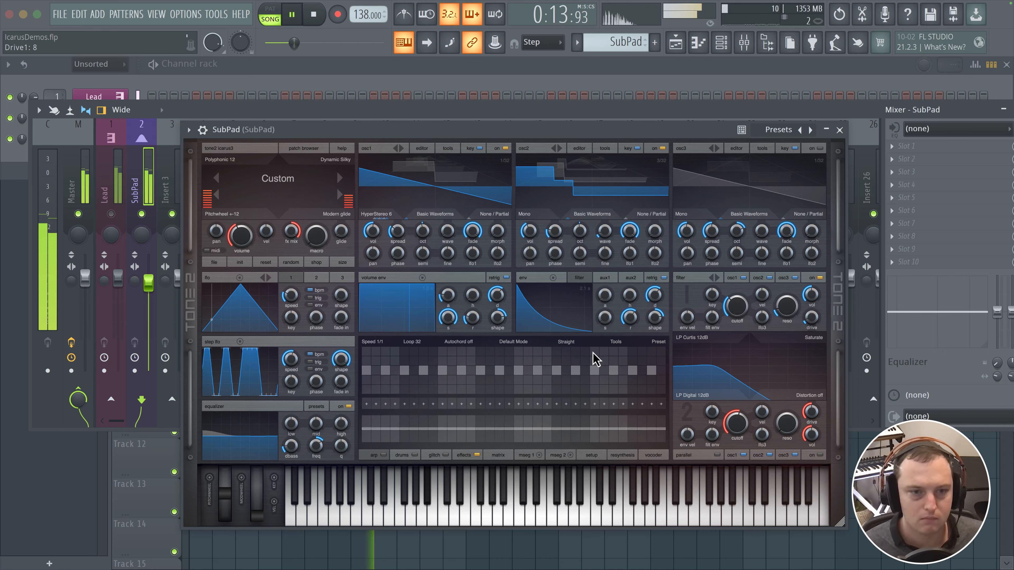
Load Stereo Width as the FX1 effect and set its width to 58% while listening to playback.
key(space)
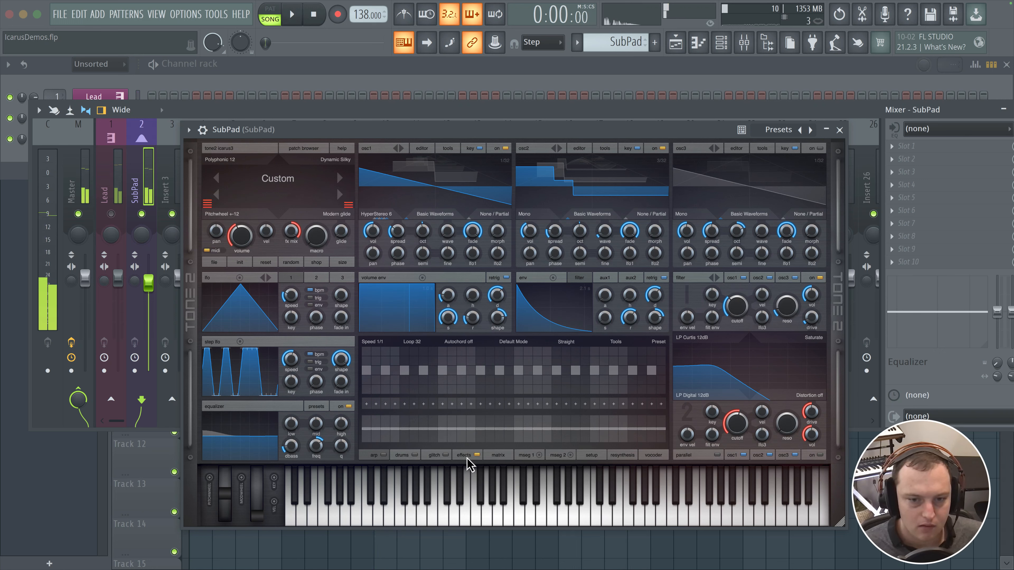
click(467, 456)
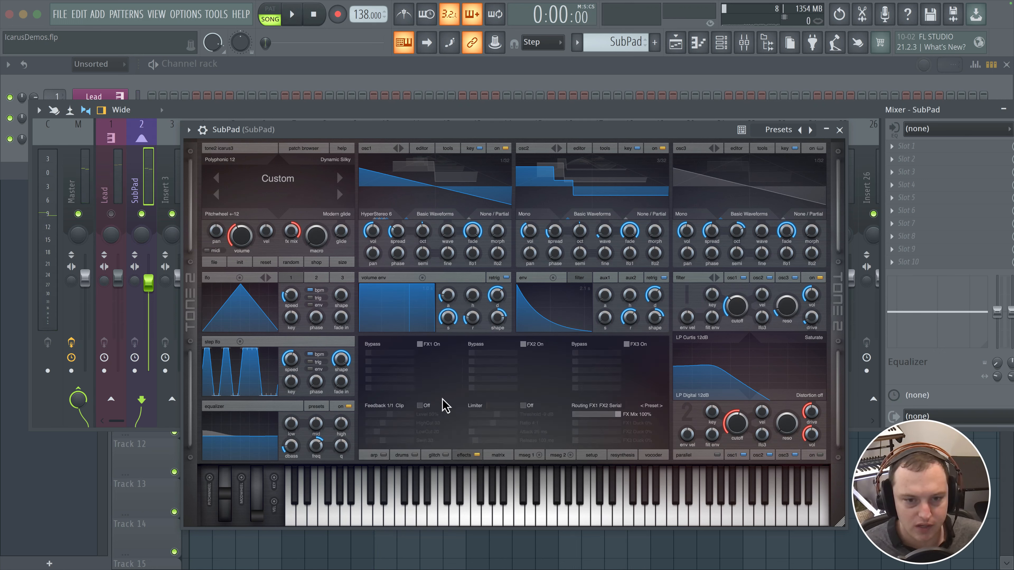
click(383, 353)
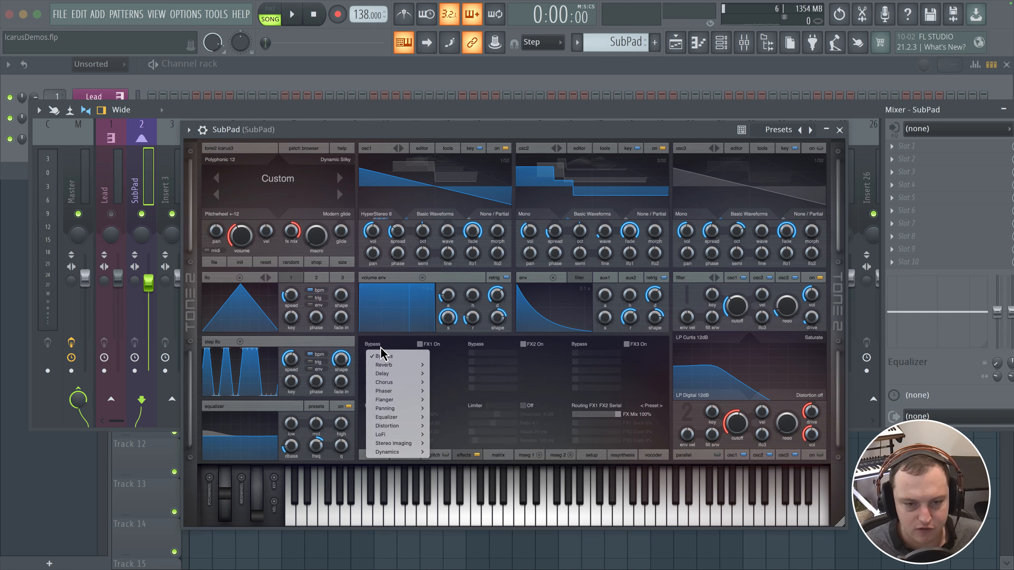
mouse_move(415, 443)
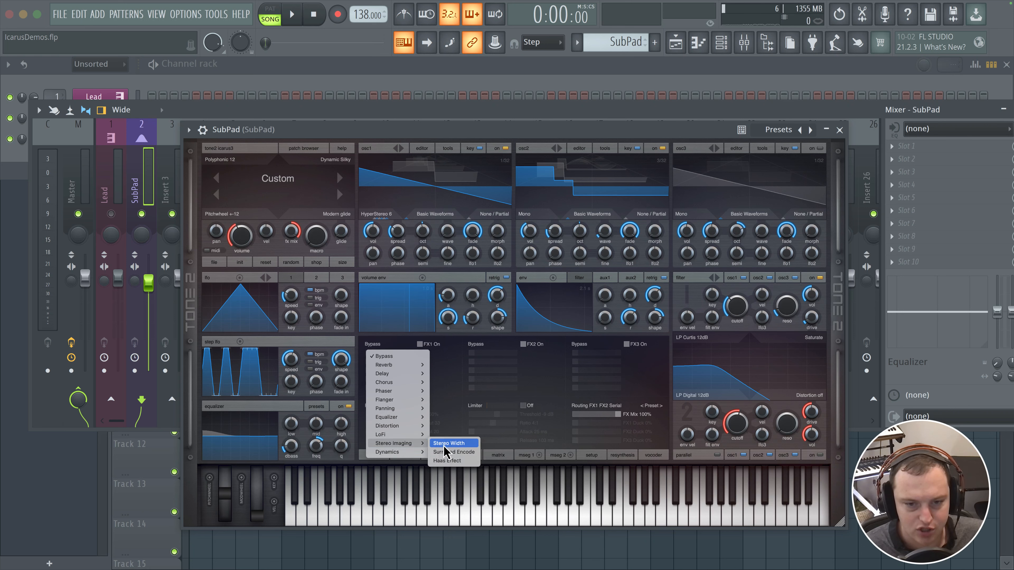
click(451, 444)
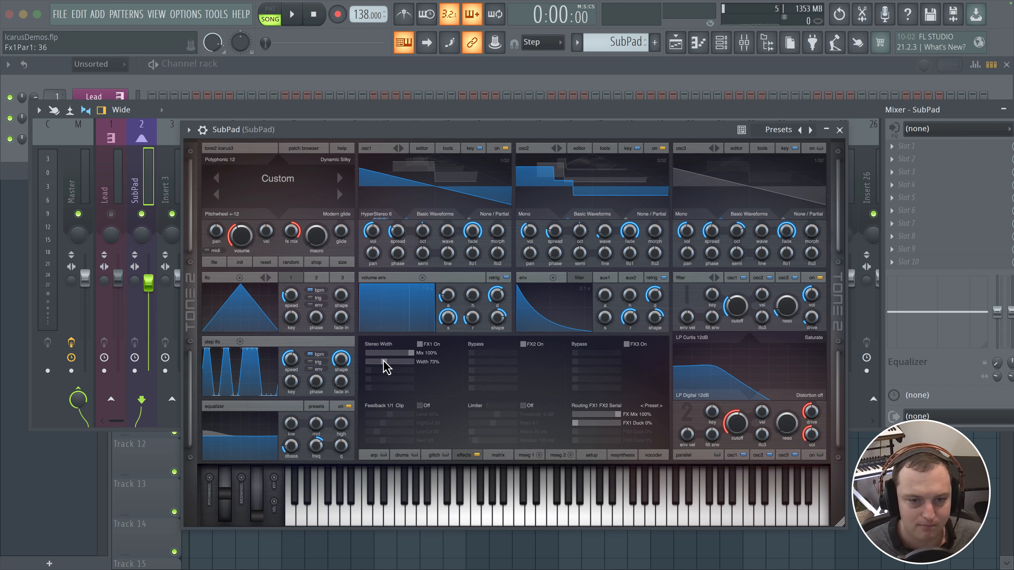
key(space)
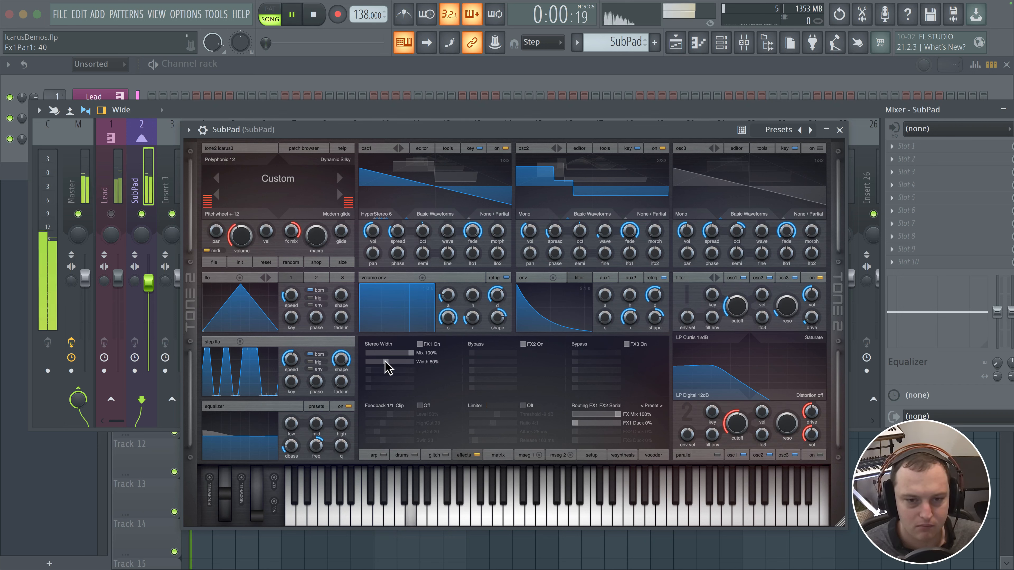
mouse_move(386, 362)
mouse_down()
mouse_move(366, 362)
mouse_move(379, 364)
mouse_up()
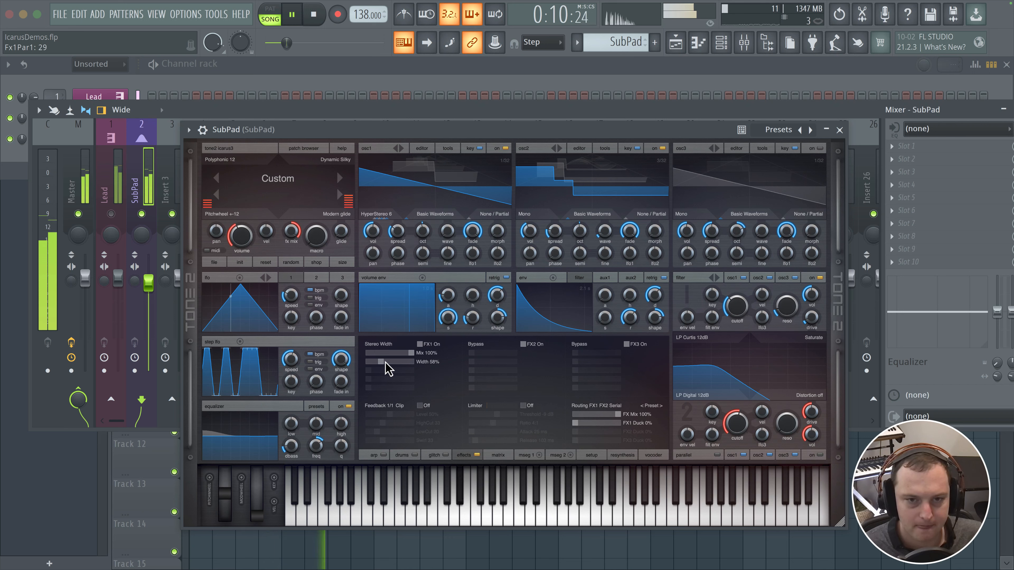
key(space)
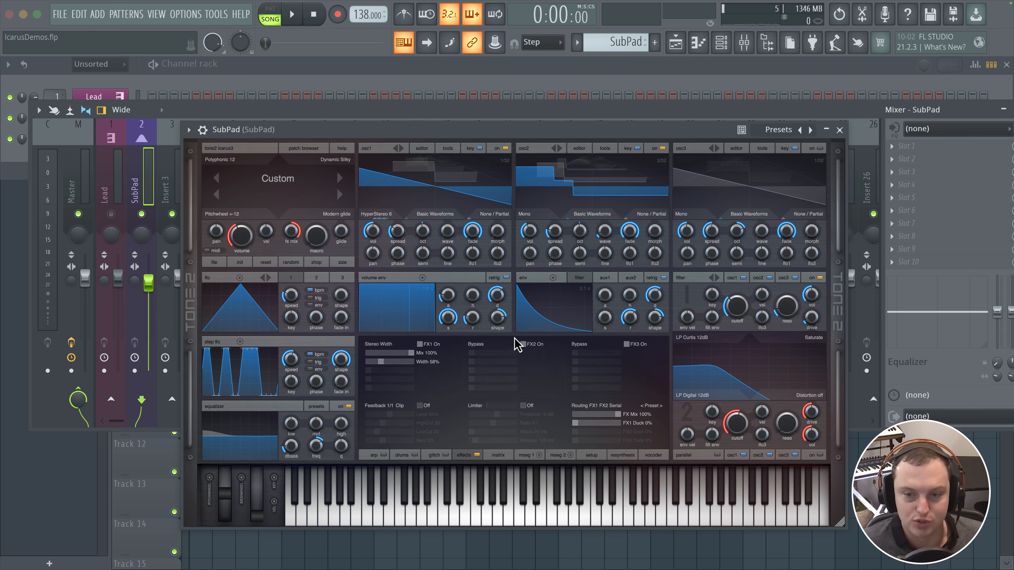
Load Reverb Plate as the FX2 effect with frequency at 440 Hz, trying a 20% mix before settling on 15%.
click(502, 350)
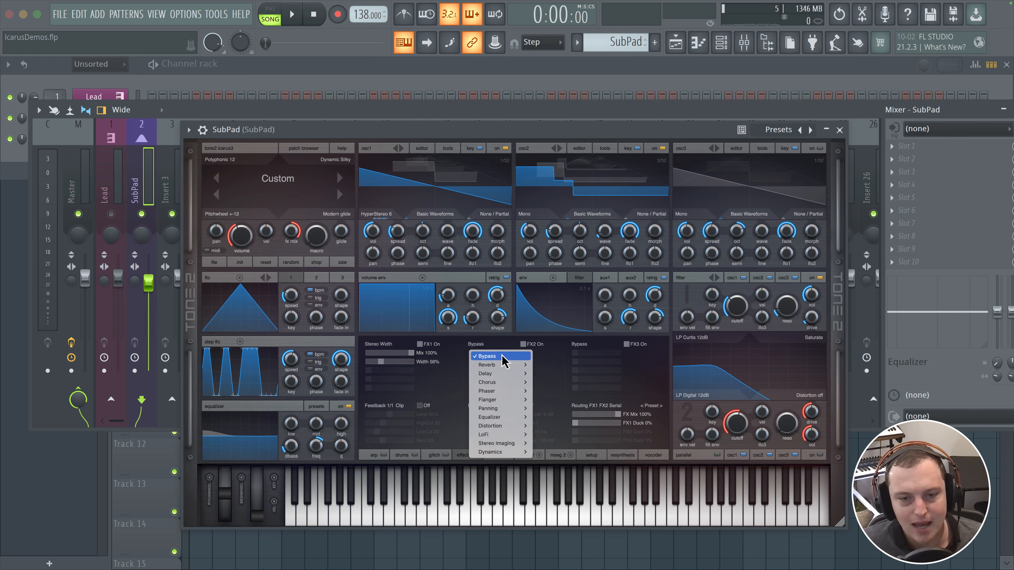
mouse_move(514, 366)
click(553, 384)
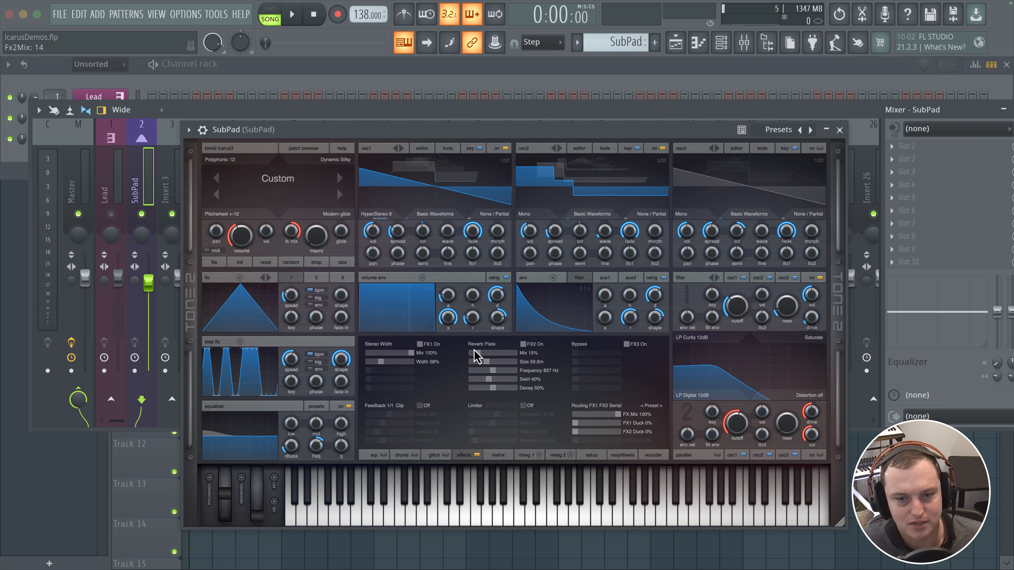
key(space)
click(488, 371)
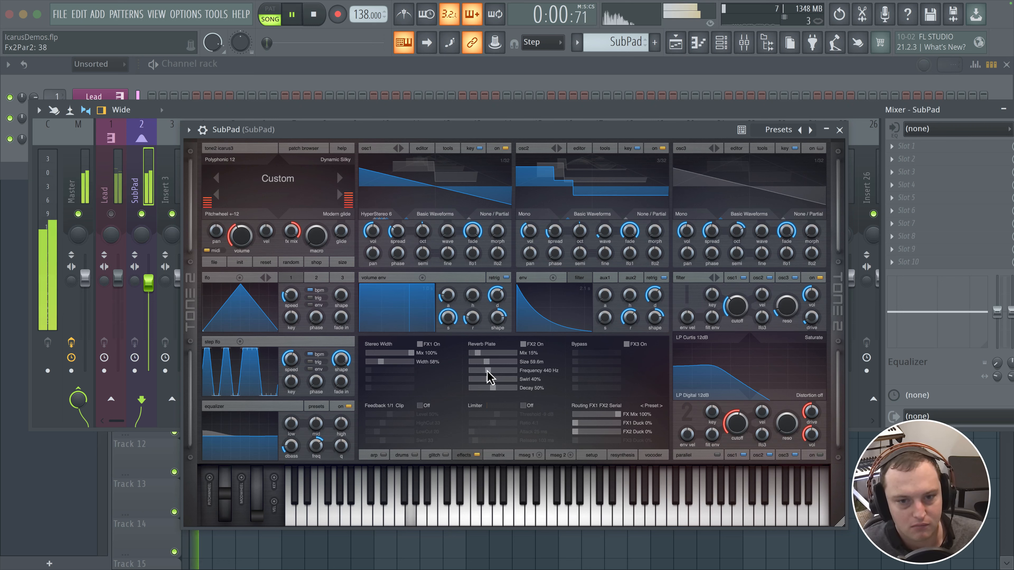
key(space)
key(space)
drag(478, 352, 475, 340)
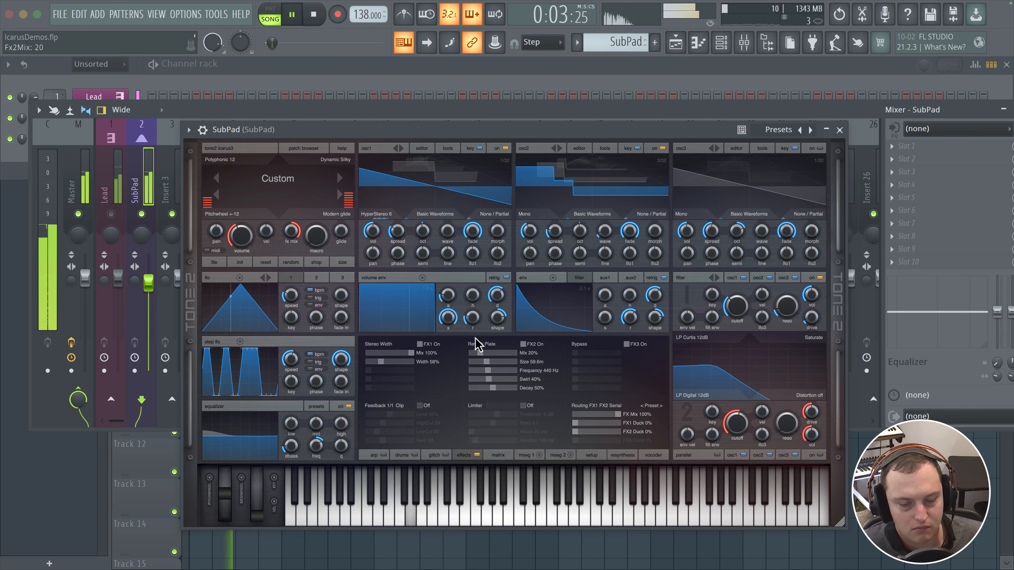
drag(479, 352, 480, 354)
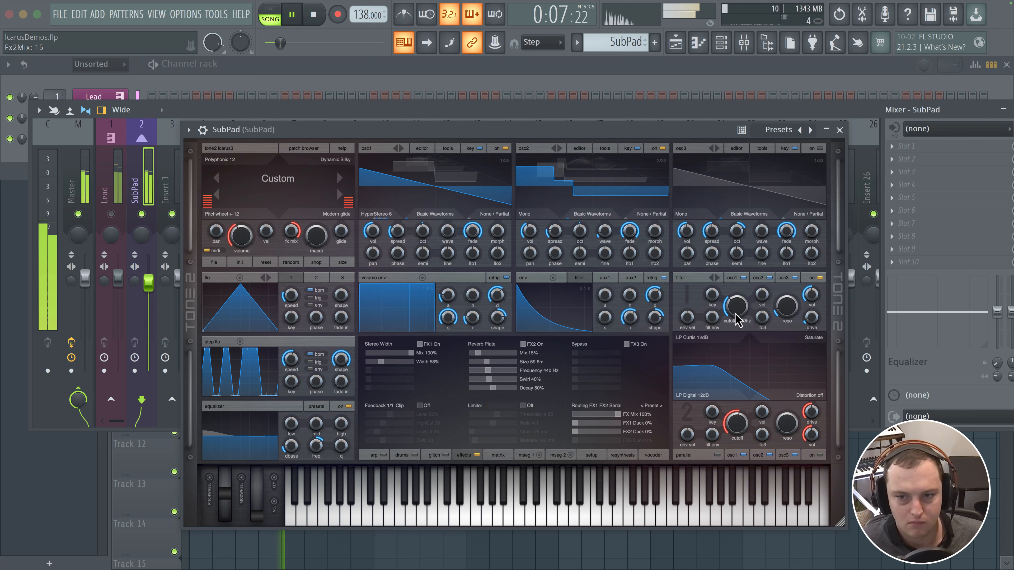
Lower filter 1's cutoff slightly and try LFO 3 modulation on the filter, adjusting the LFO speed around 3/4 CLK during playback.
drag(736, 317, 735, 320)
key(space)
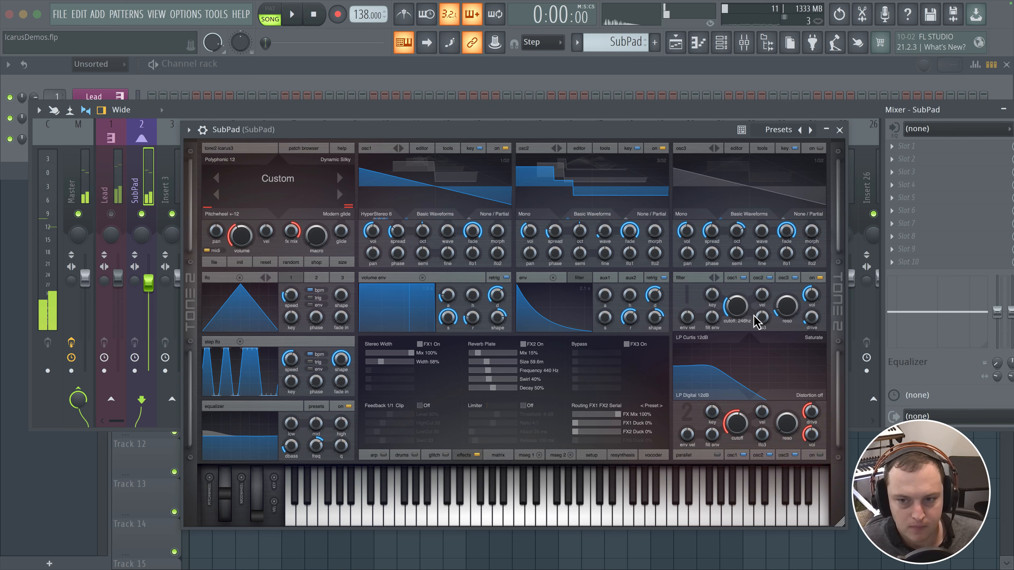
click(338, 279)
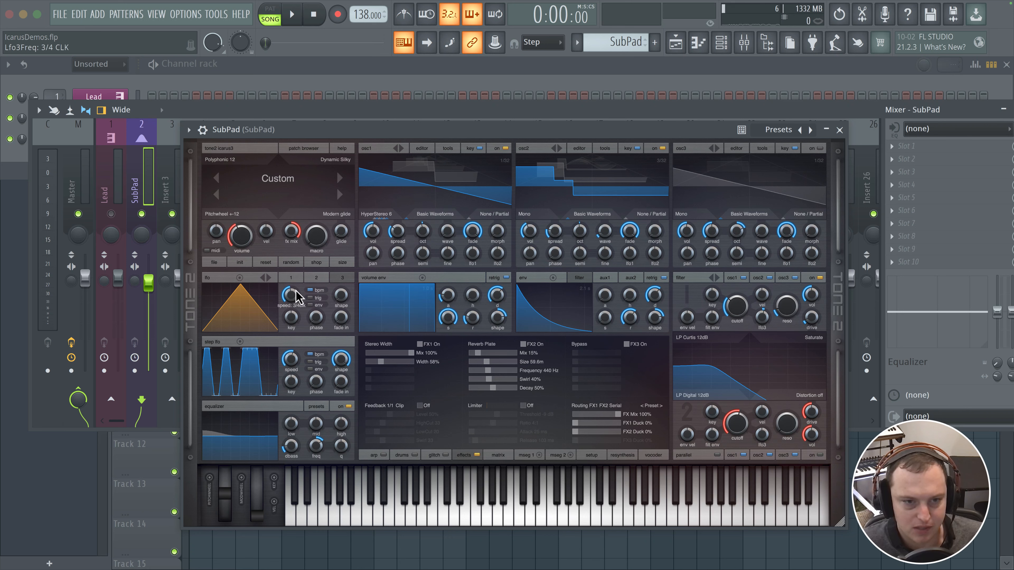
key(space)
drag(295, 290, 293, 300)
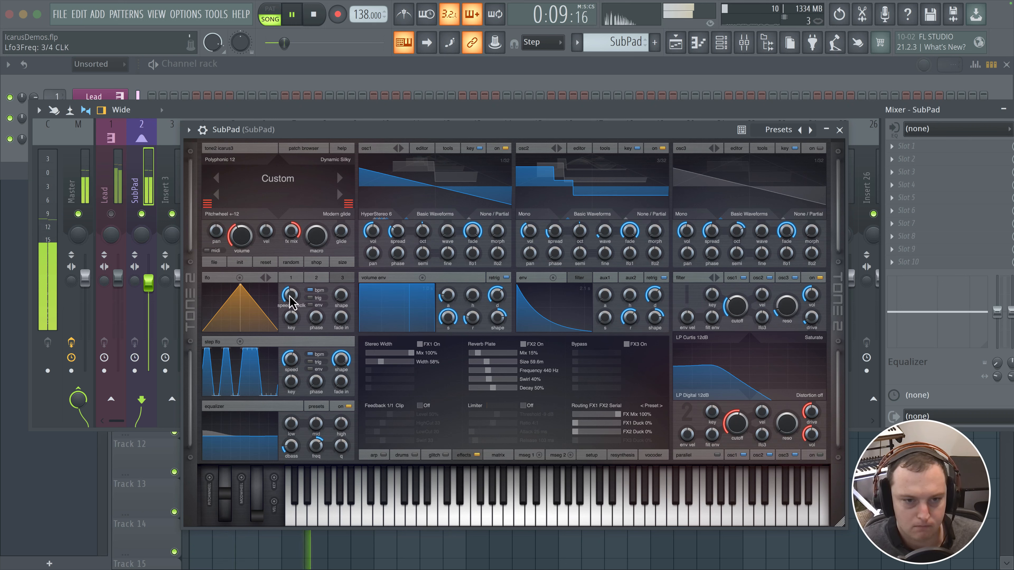
drag(291, 301, 298, 296)
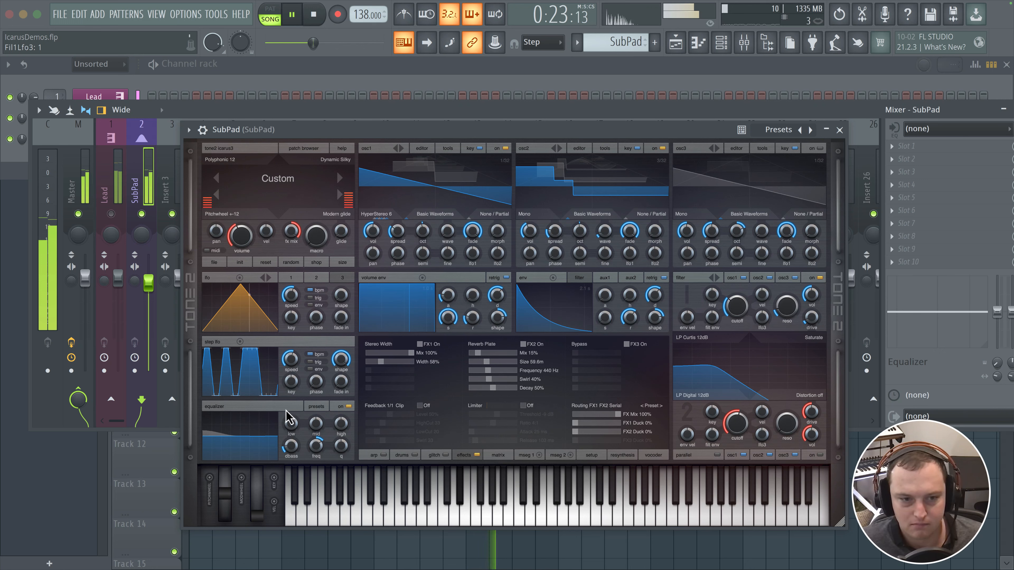
key(space)
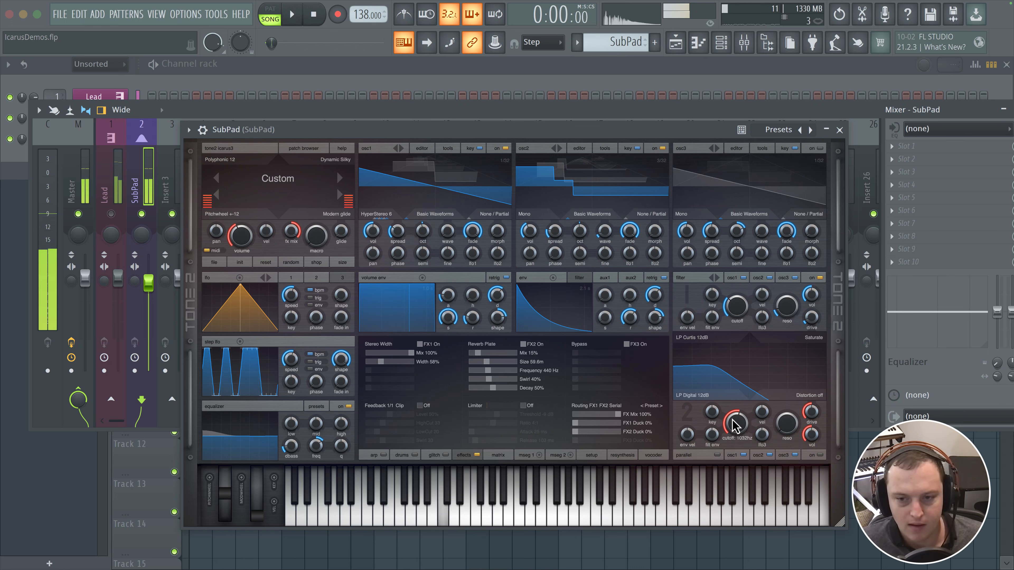
Enable filter 2 as HP Digital 12dB, with its cutoff at the minimum and resonance at 47.
click(708, 399)
click(771, 416)
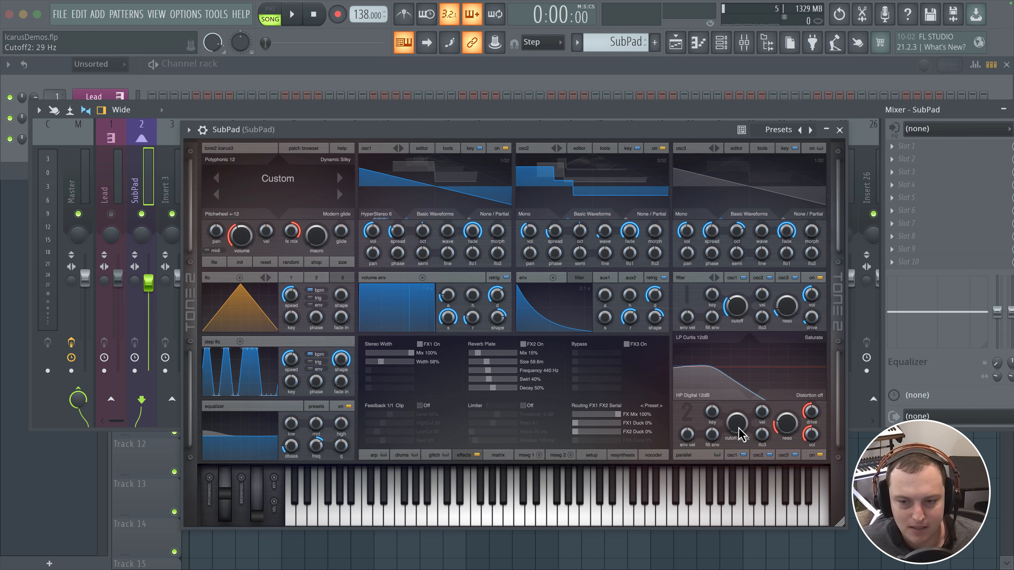
key(space)
drag(737, 430, 738, 452)
key(space)
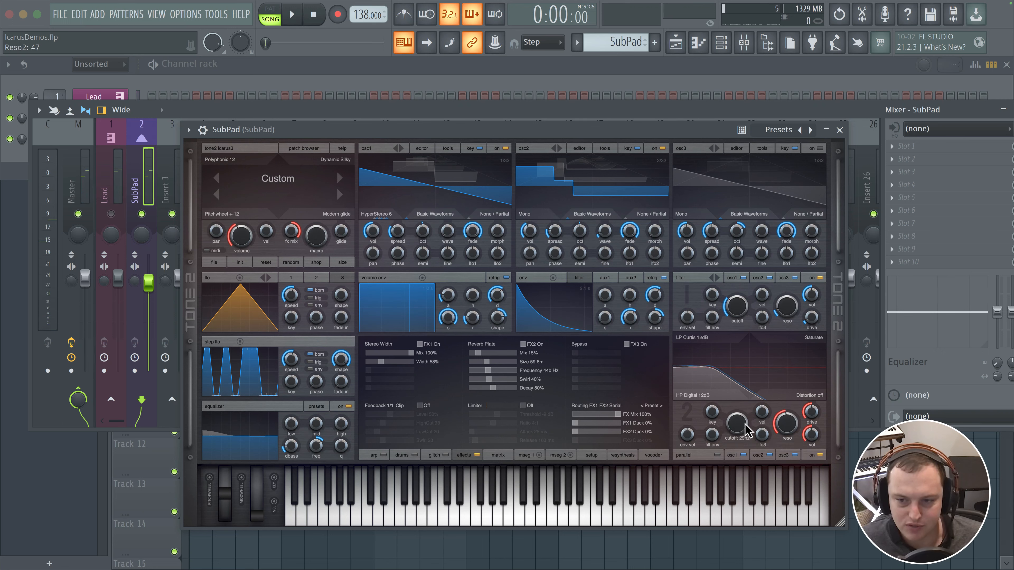
Sweep filter 2's cutoff up during playback, raise its resonance to 74, and return the cutoff to its minimum.
key(space)
drag(746, 431, 744, 382)
drag(787, 417, 788, 402)
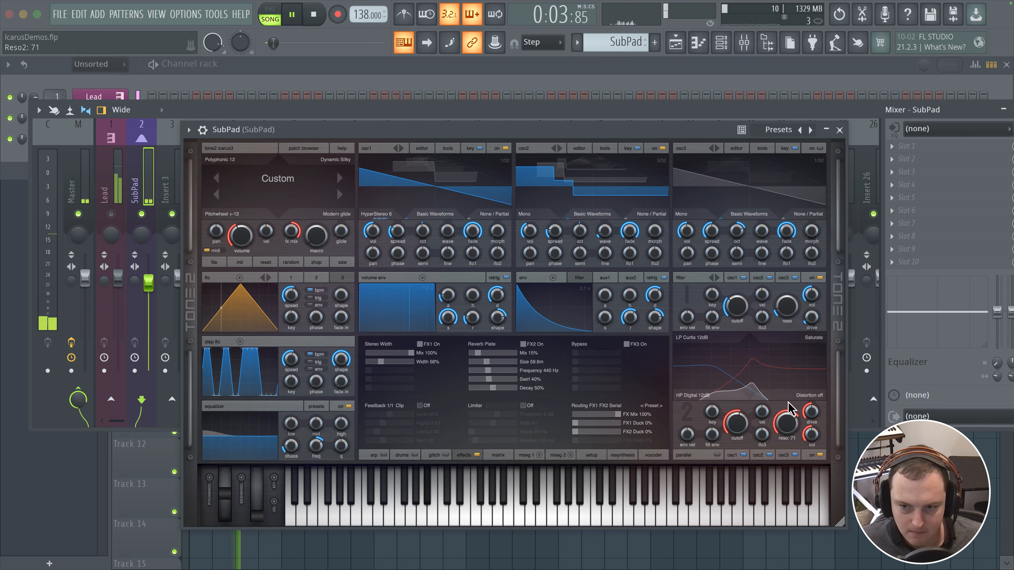
drag(737, 424, 745, 461)
key(space)
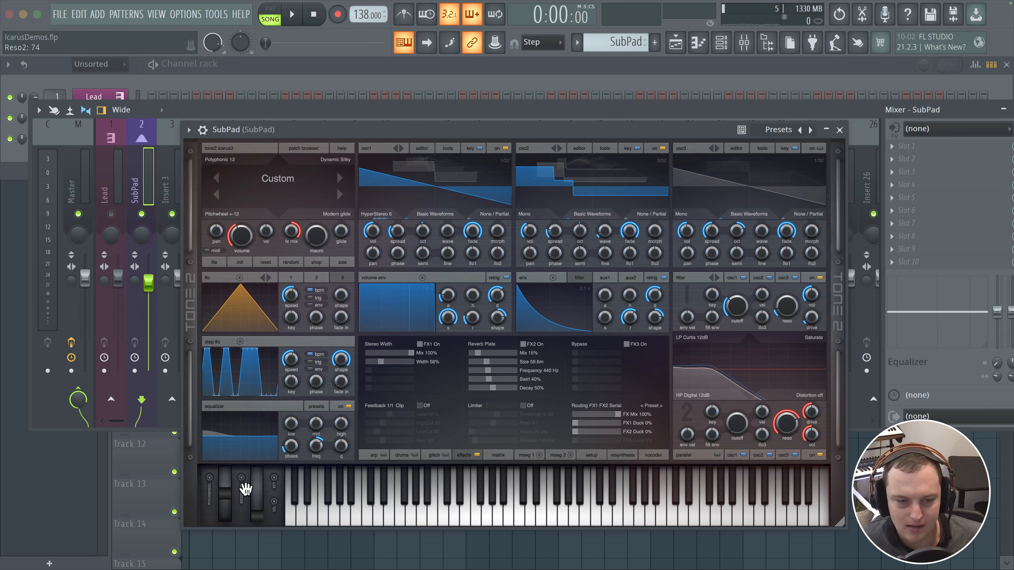
Assign the mod wheel to filter 2's cutoff with a matrix amount of about 62, and sweep the wheel to test it.
drag(731, 432, 734, 434)
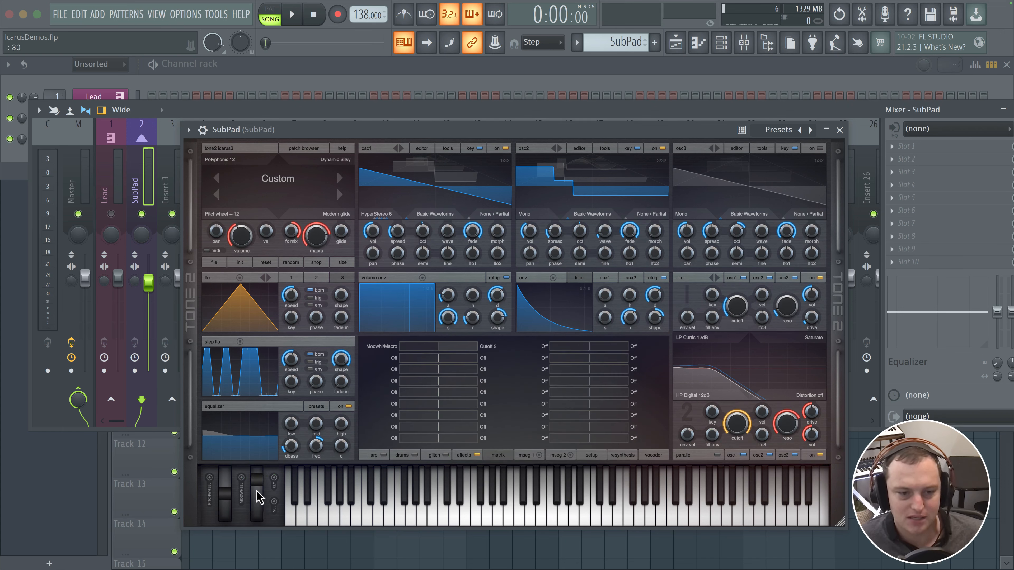
key(space)
drag(472, 351, 464, 352)
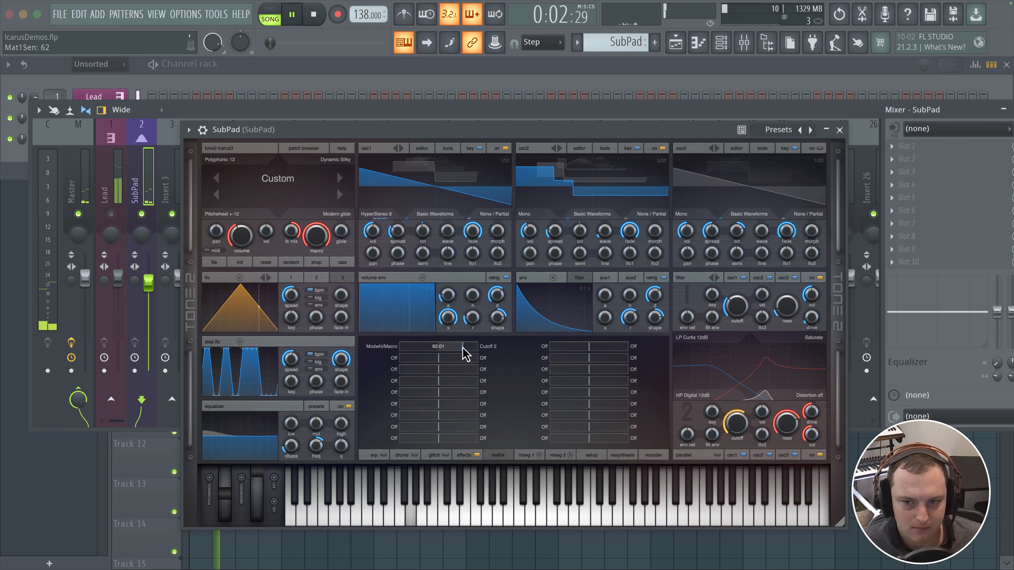
drag(260, 483, 244, 535)
key(space)
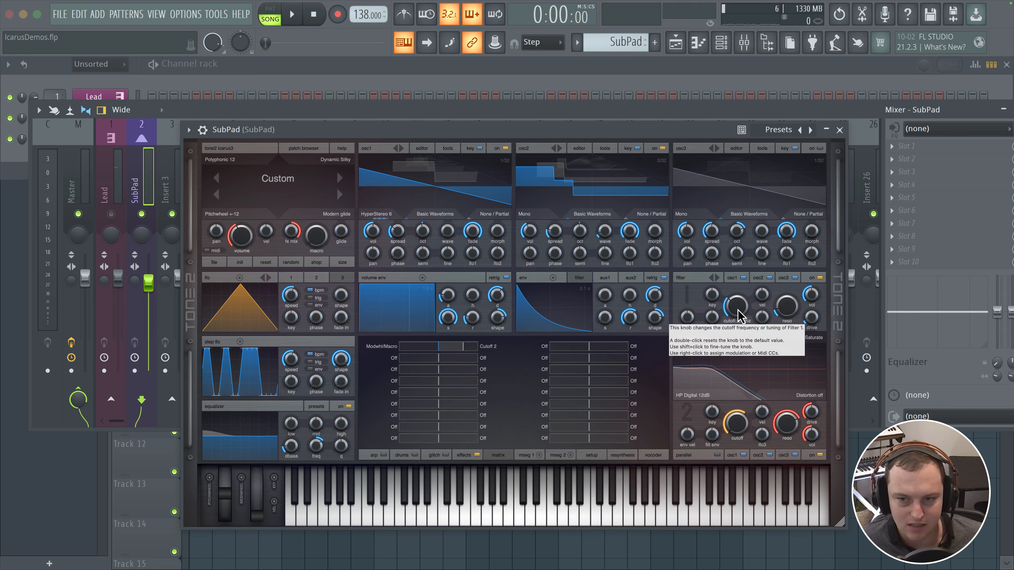
Raise filter 1's cutoff to 295 Hz and fine-tune its drive during playback.
key(space)
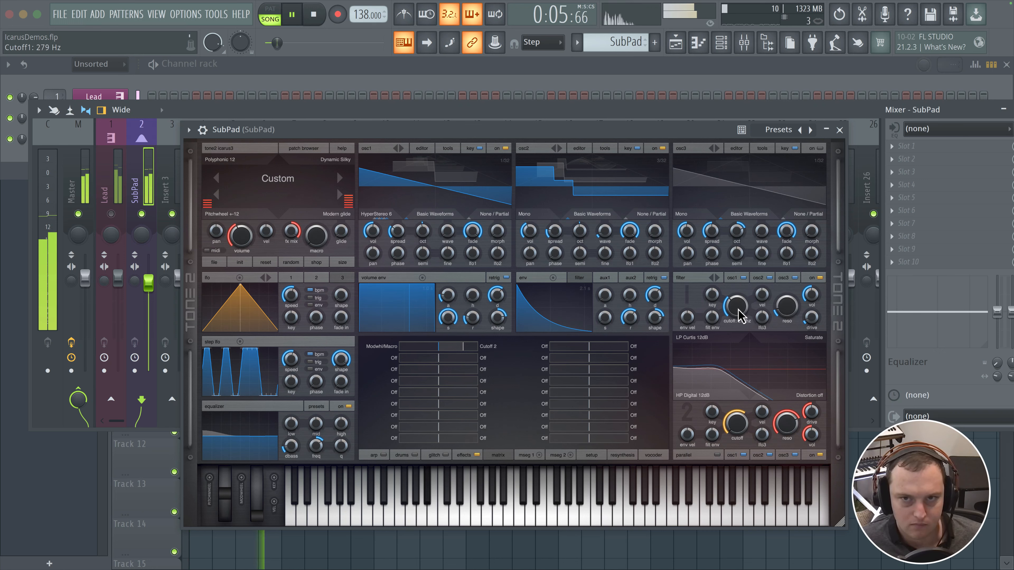
drag(738, 317, 741, 314)
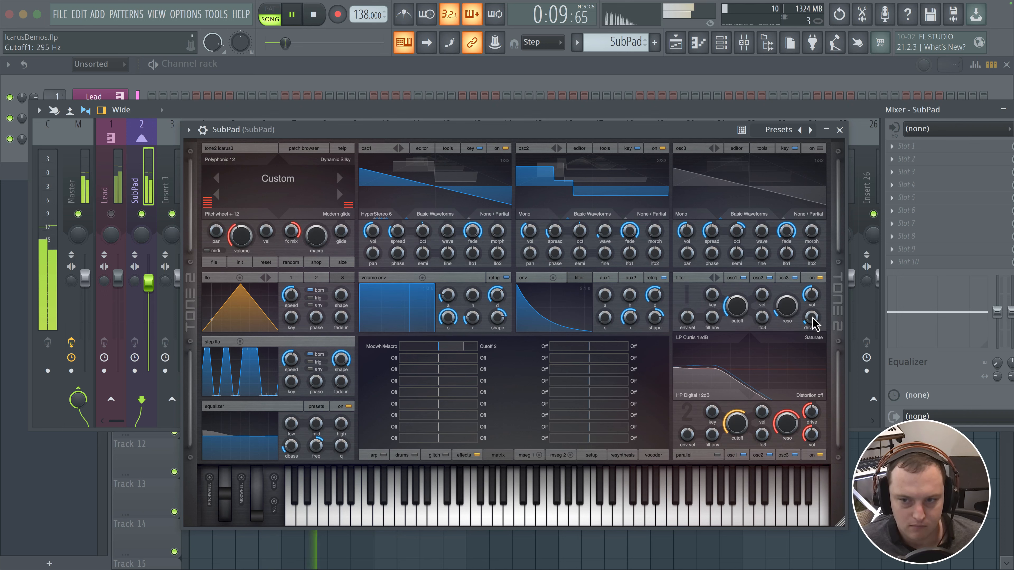
drag(813, 323, 812, 320)
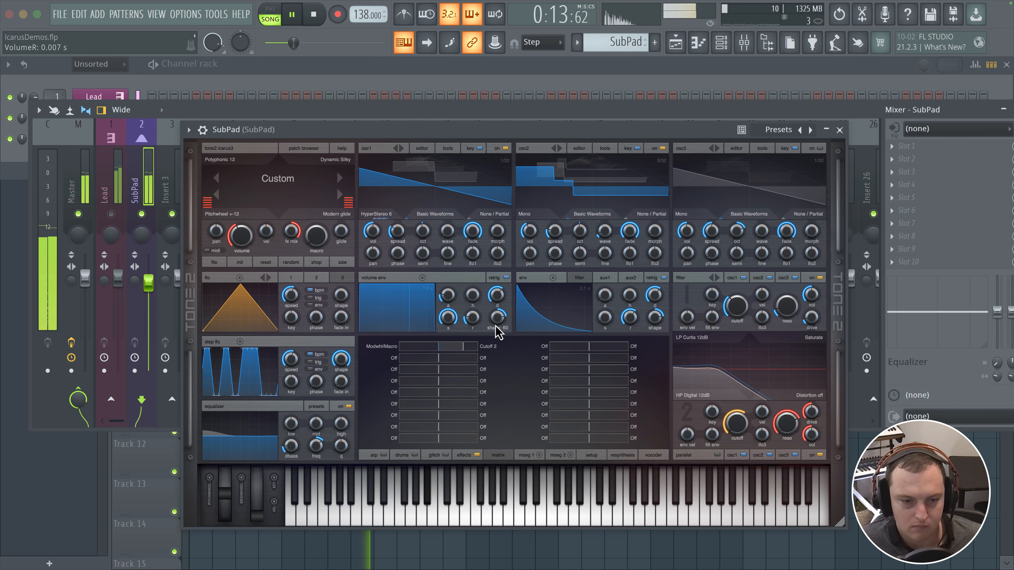
key(space)
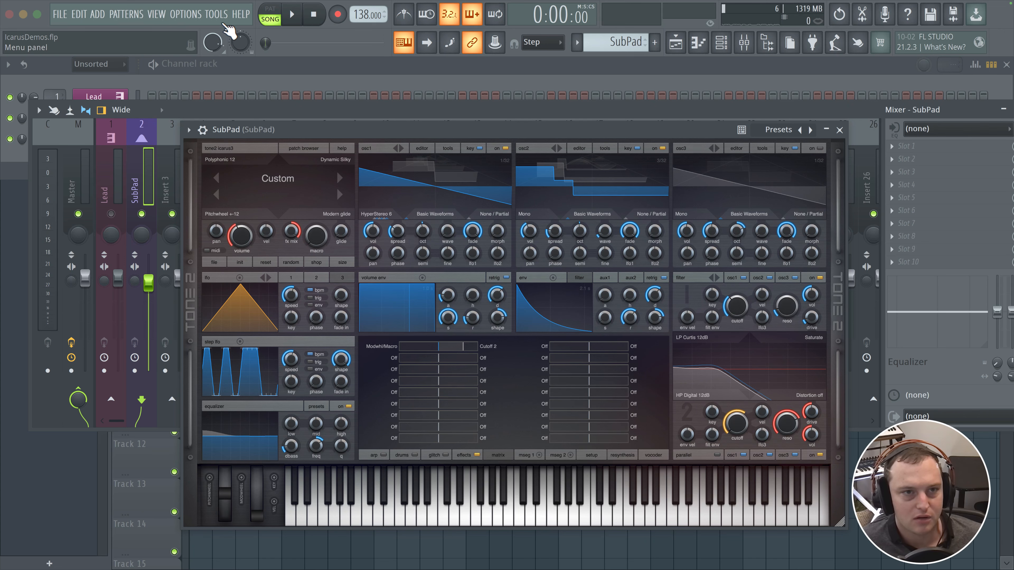
Create an automation clip for SubPad's last tweaked parameter and move it to Track 10, directly beneath the SubPad clips.
click(218, 15)
mouse_move(239, 245)
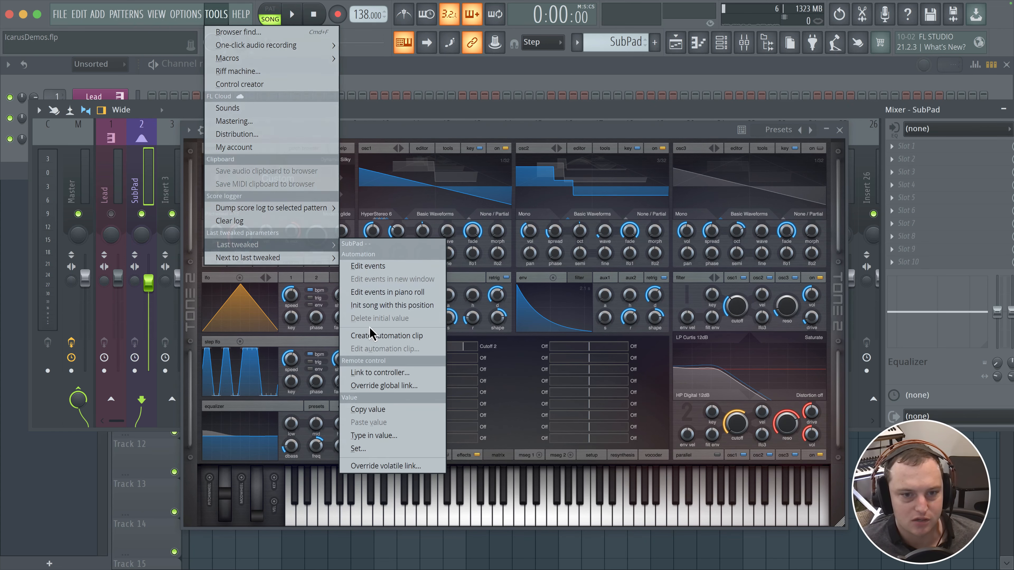
click(370, 336)
click(676, 42)
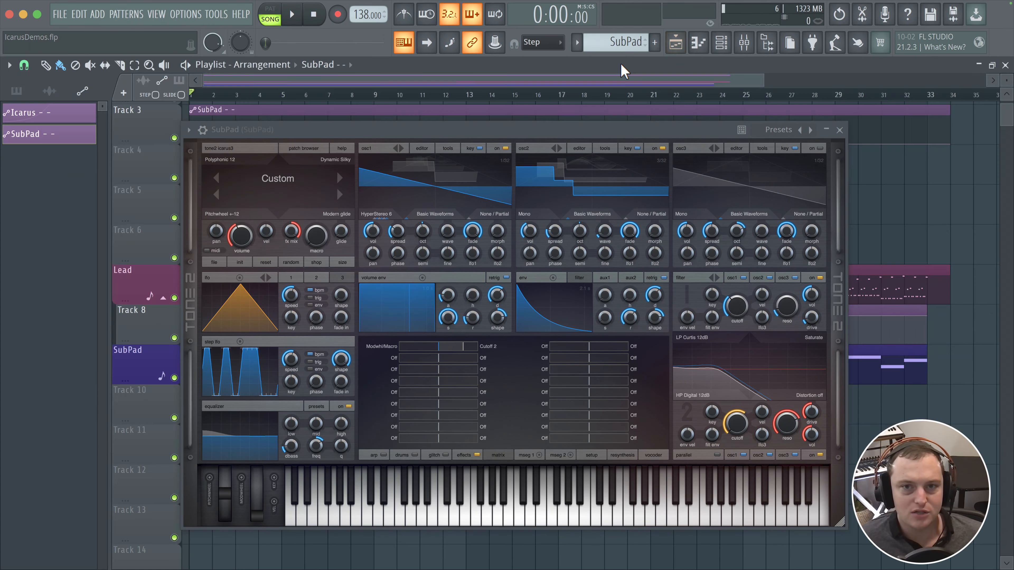
click(840, 130)
drag(668, 107, 586, 395)
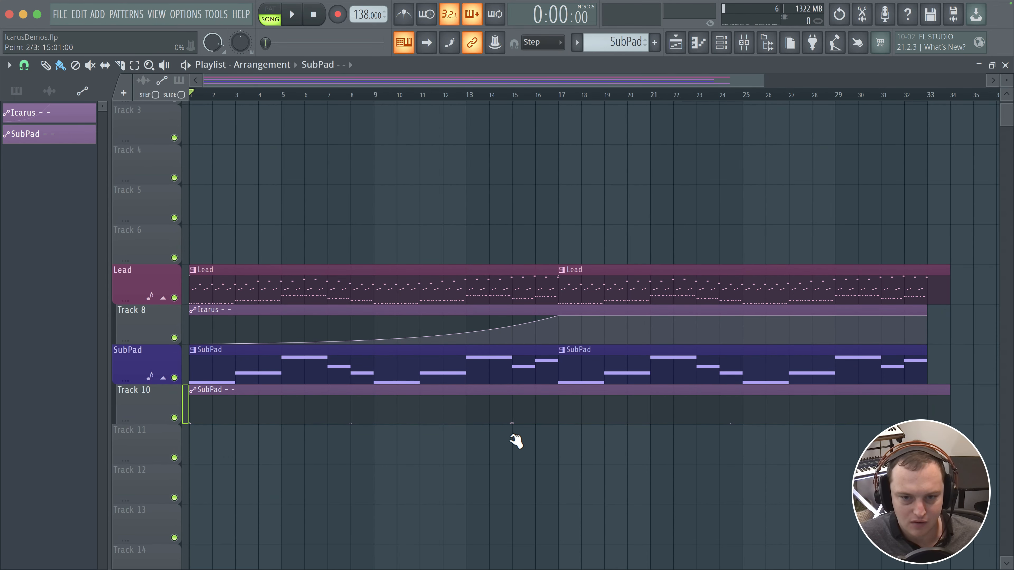
Shape the SubPad automation to rise from zero at bar 15 to full at bar 17, then drop straight back to zero.
right_click(560, 423)
mouse_move(560, 424)
mouse_down()
mouse_move(563, 394)
mouse_move(556, 443)
mouse_up()
right_click(569, 414)
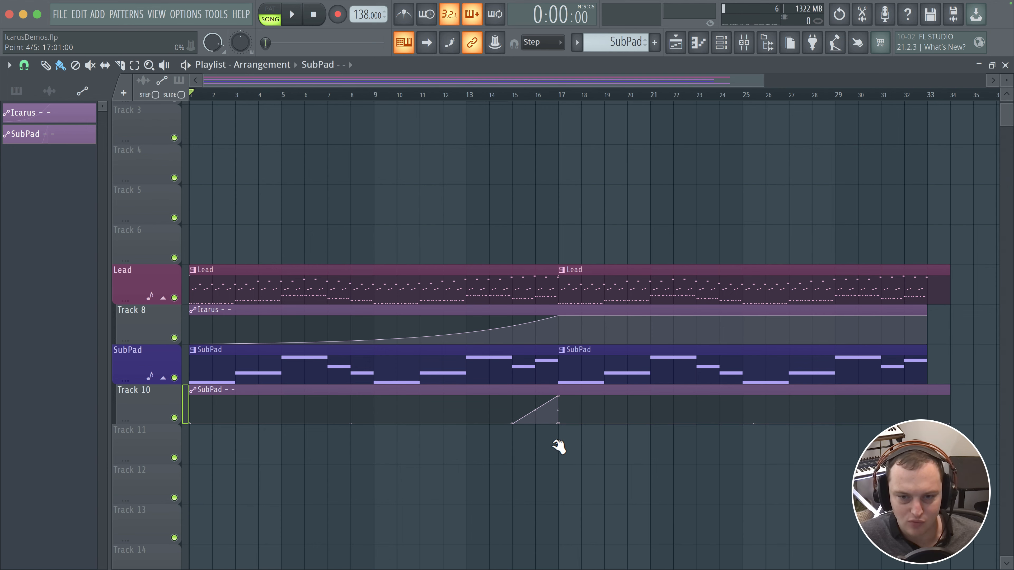
scroll(557, 408, up, 3)
scroll(557, 407, down, 2)
scroll(561, 415, up, 3)
key(space)
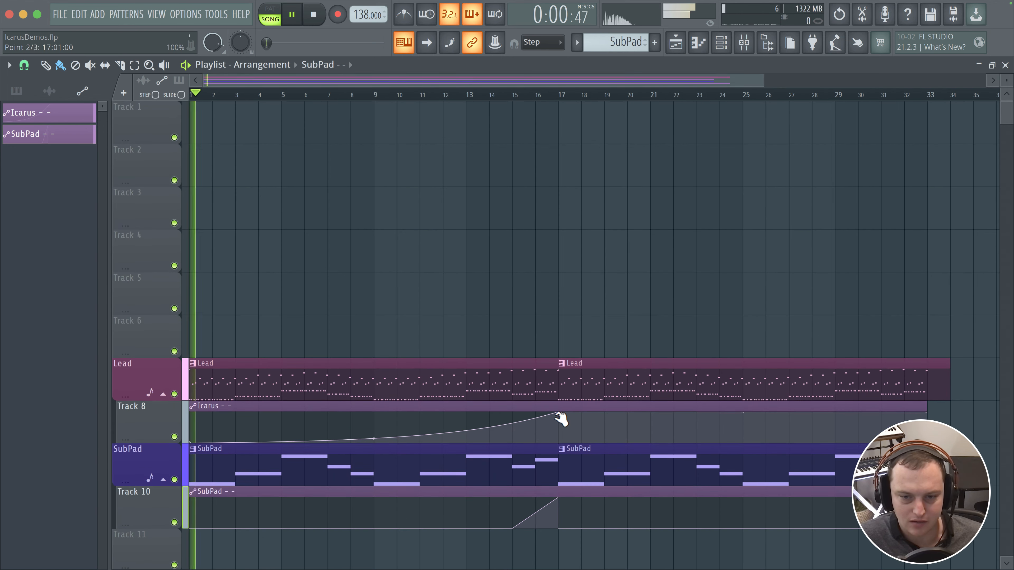
key(space)
Curve the SubPad automation's rise from bar 15 and place its peak just before bar 17, at about 92%.
scroll(556, 438, down, 4)
scroll(558, 438, down, 3)
scroll(562, 440, up, 2)
scroll(561, 439, down, 1)
scroll(439, 344, up, 4)
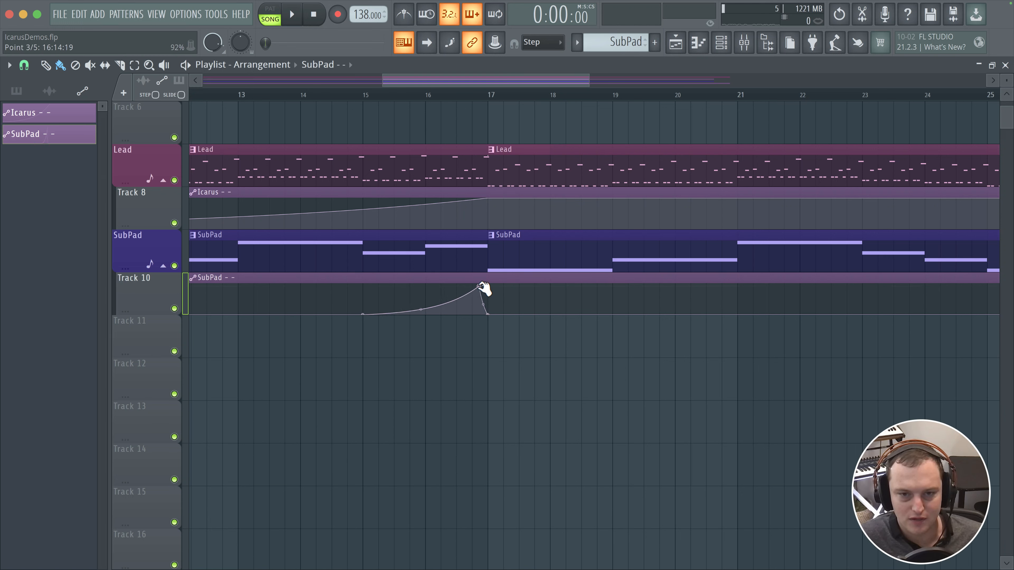
View the full arrangement and play it from bar 1.
scroll(479, 326, down, 5)
scroll(389, 373, up, 2)
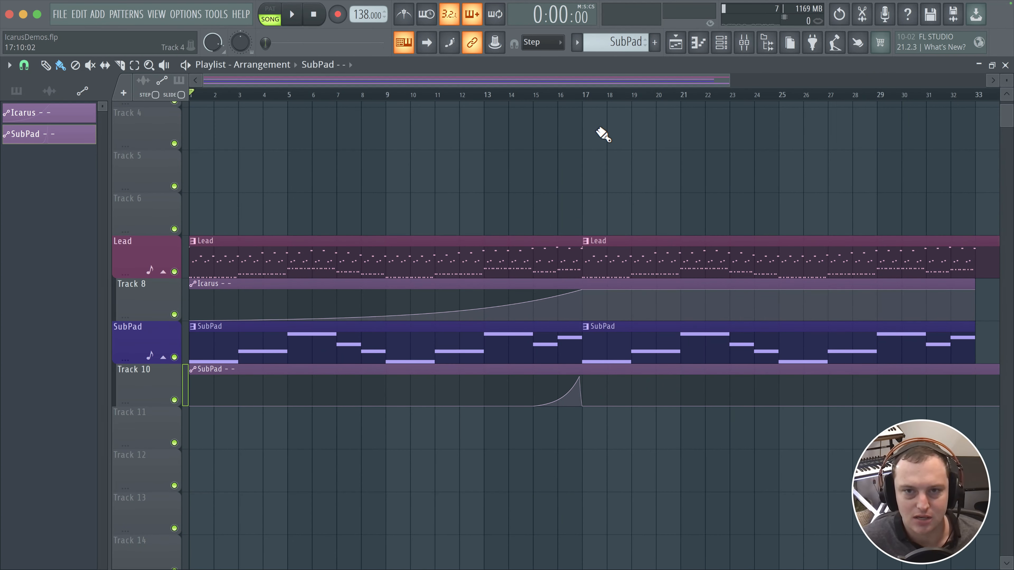
click(741, 44)
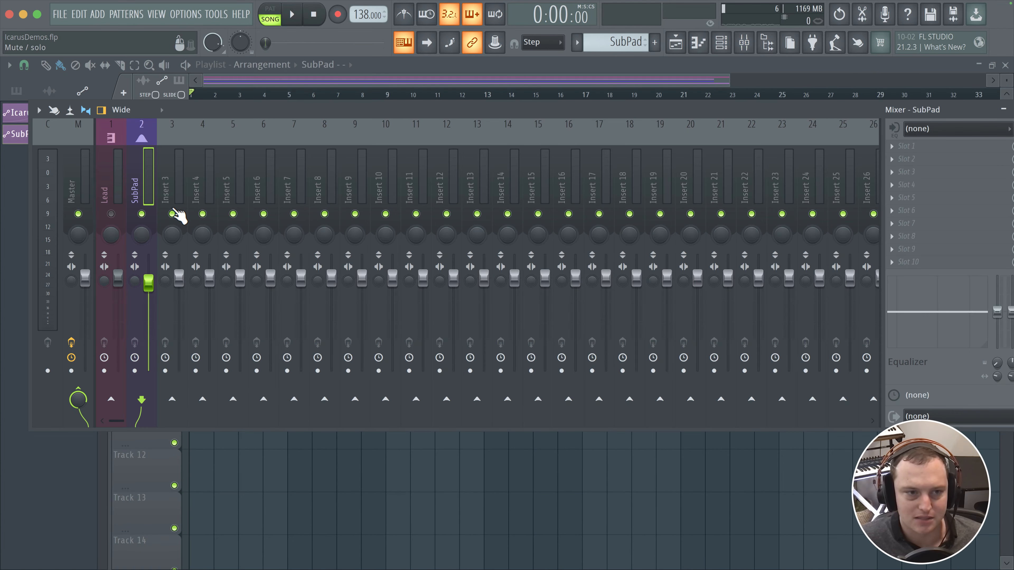
drag(512, 92, 125, 84)
key(space)
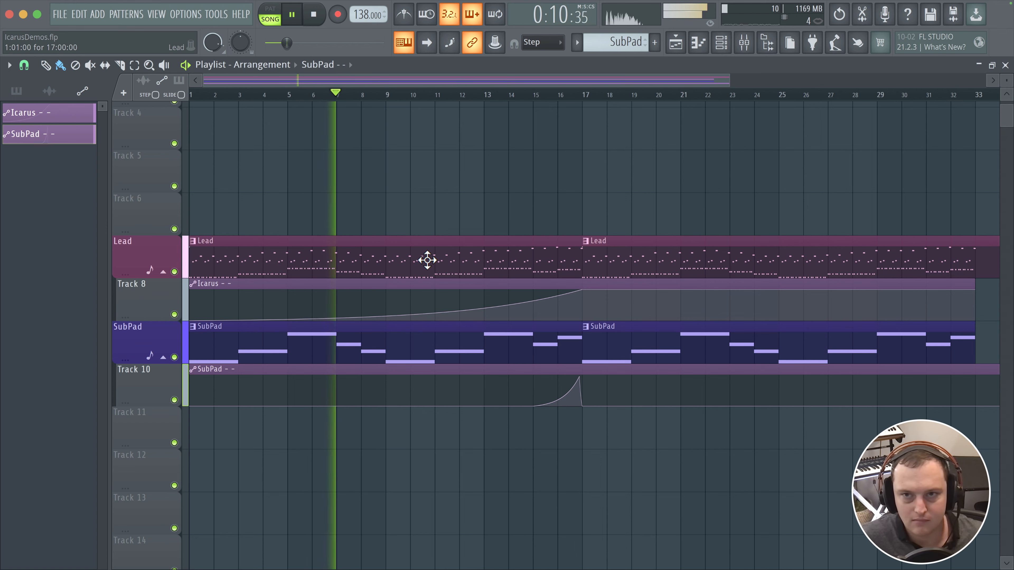
Unmute the Lead mixer track during playback and raise the SubPad automation's peak to 100% at bar 17.
click(742, 47)
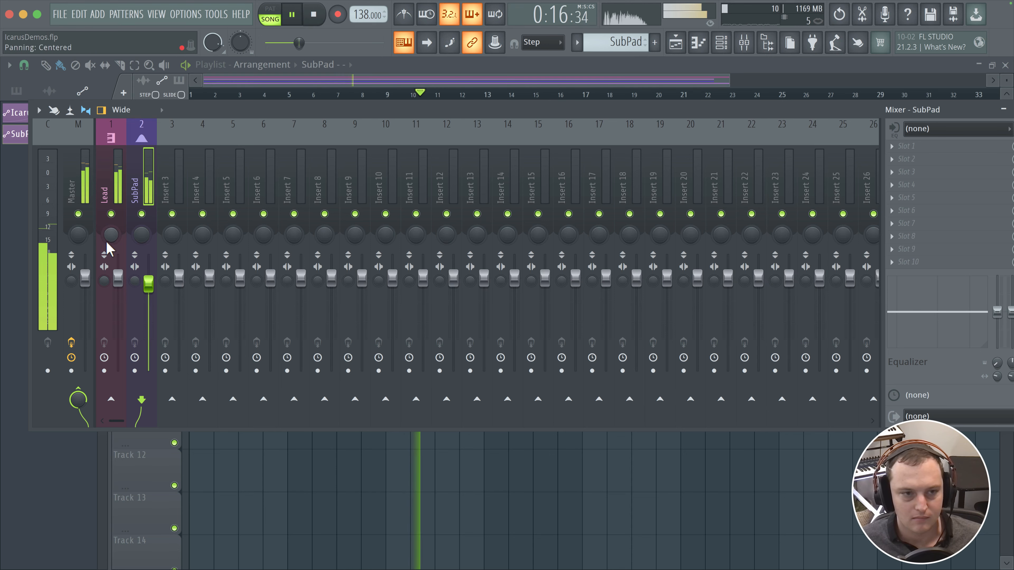
click(676, 42)
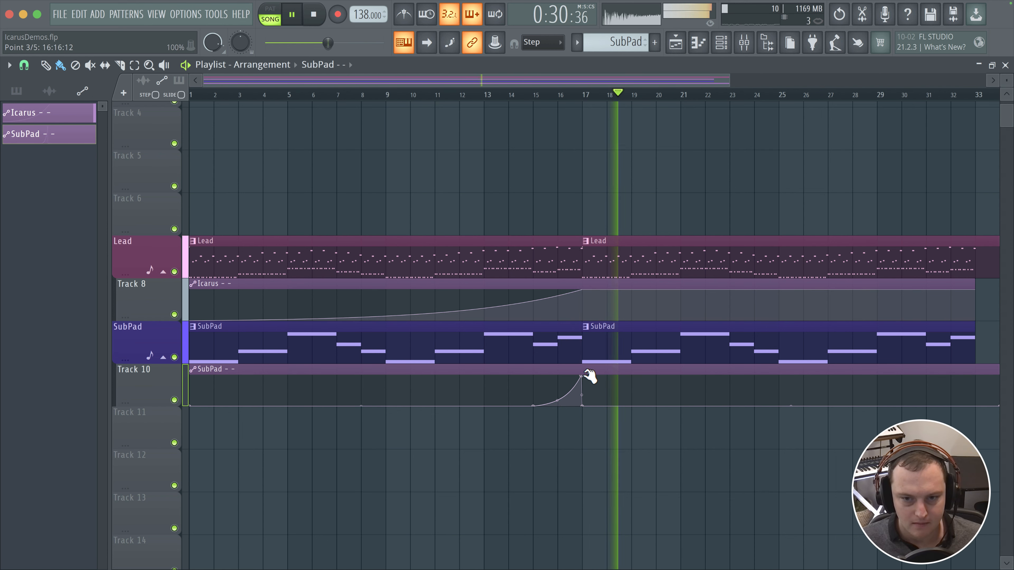
key(space)
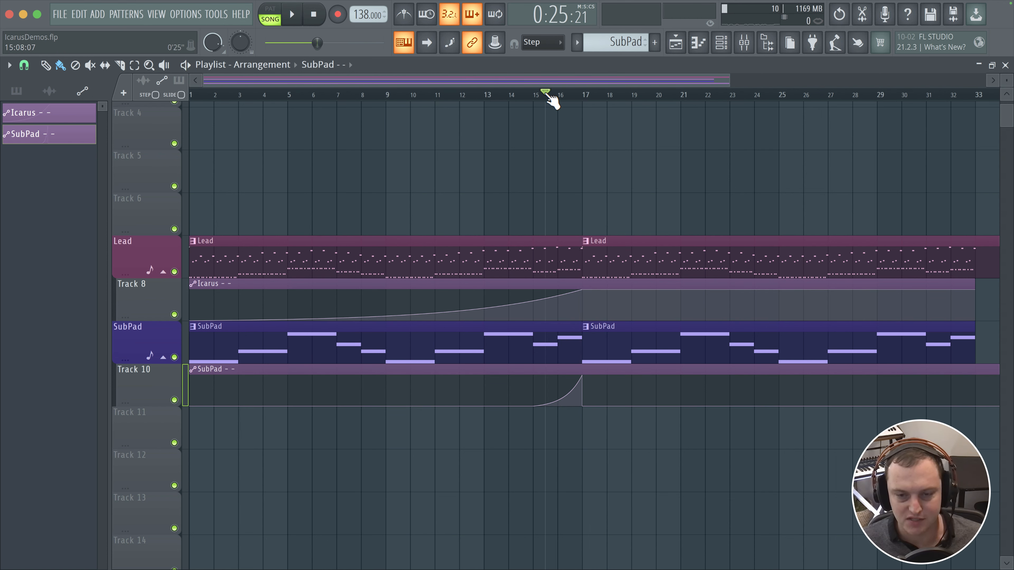
Audition the build-up from bar 15 with the full mix and again with the Lead mixer track temporarily muted.
key(space)
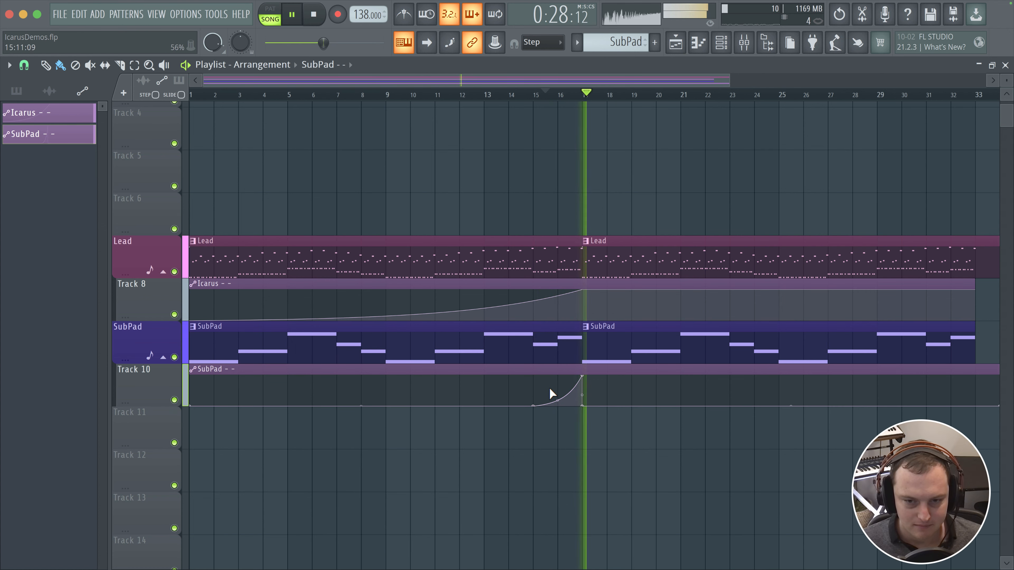
key(space)
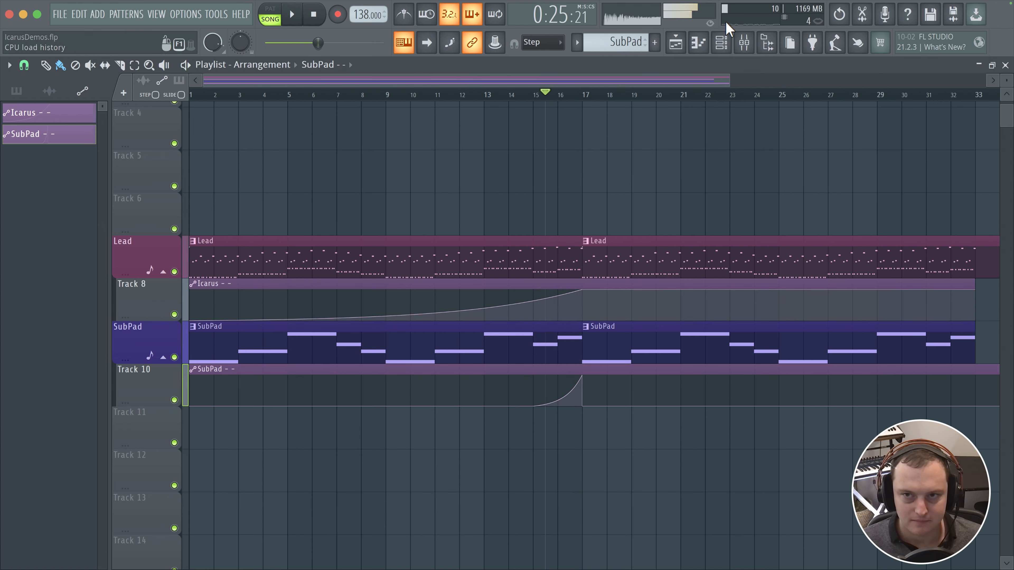
click(745, 42)
click(111, 213)
key(space)
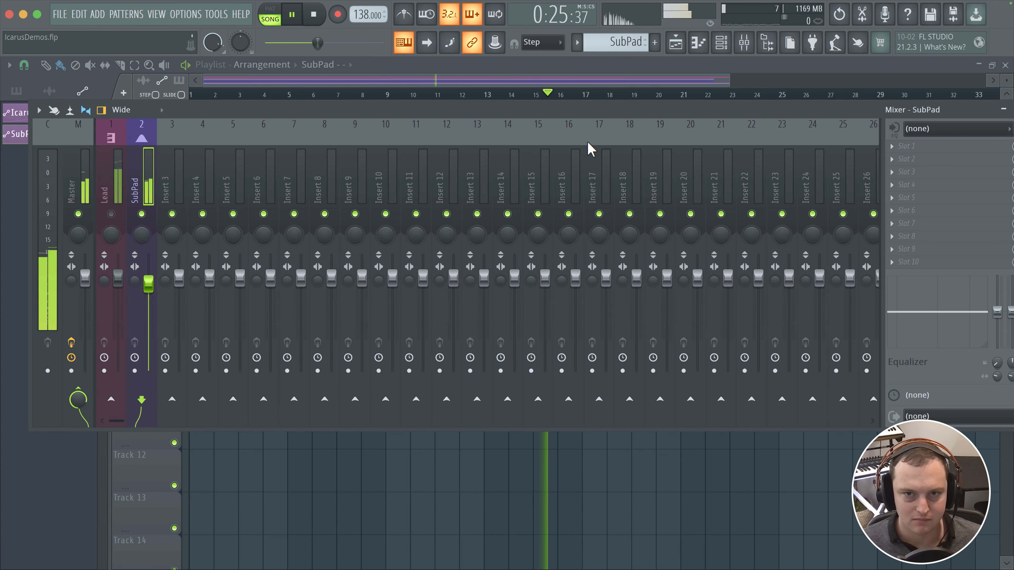
drag(572, 115, 627, 73)
click(165, 171)
key(space)
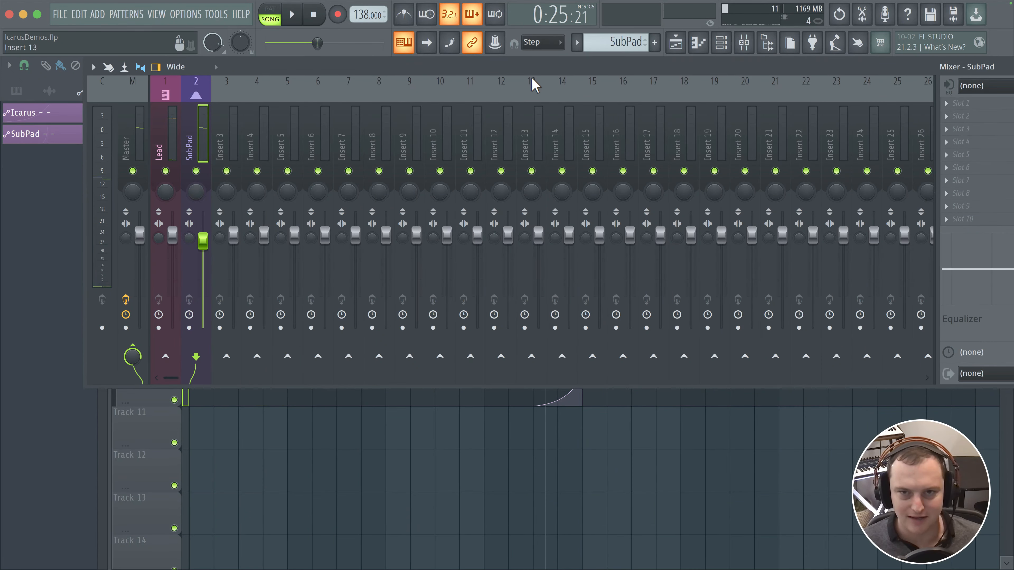
Move the mixer lower on the screen and play the transition from bar 15 into bar 17.
drag(534, 84, 459, 358)
click(533, 95)
key(space)
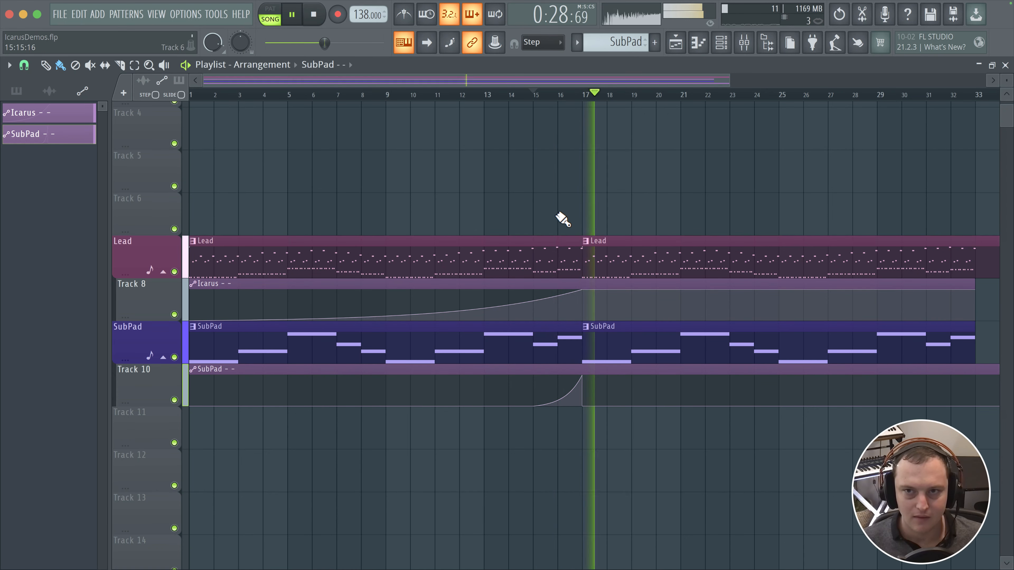
key(space)
Set the channel rack to display all channels instead of only the automation ones.
click(742, 44)
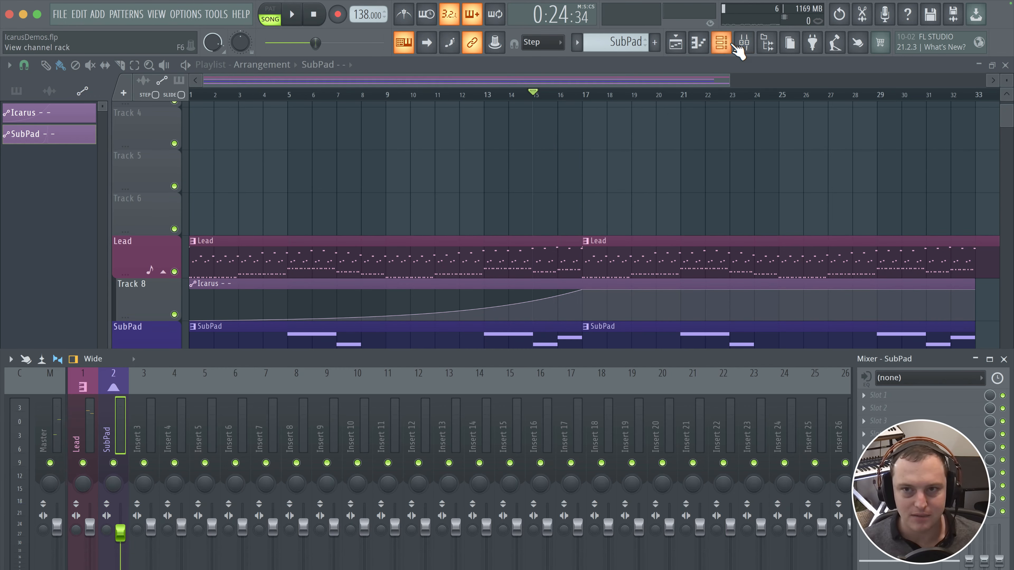
click(735, 46)
click(112, 69)
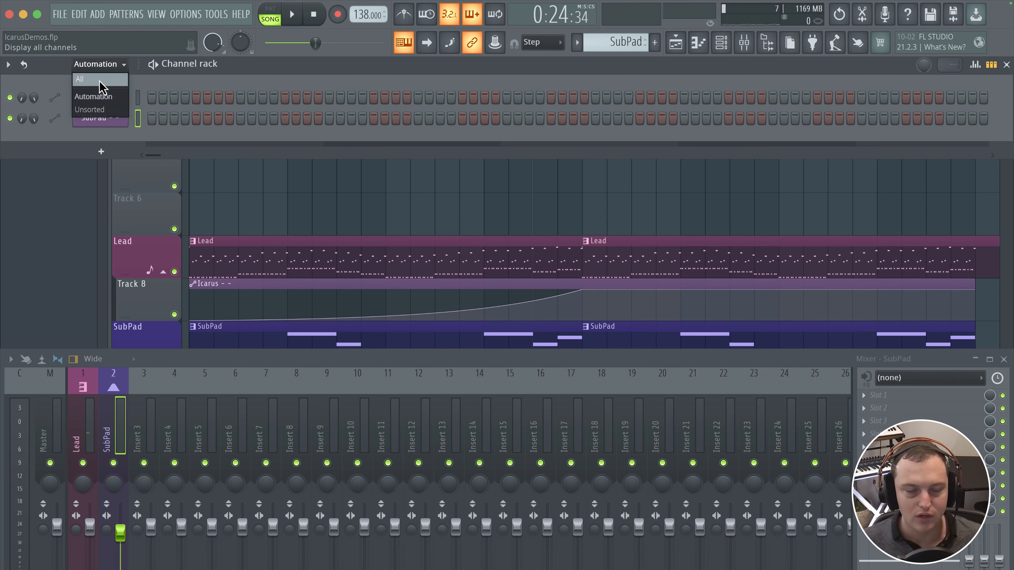
click(93, 78)
click(161, 254)
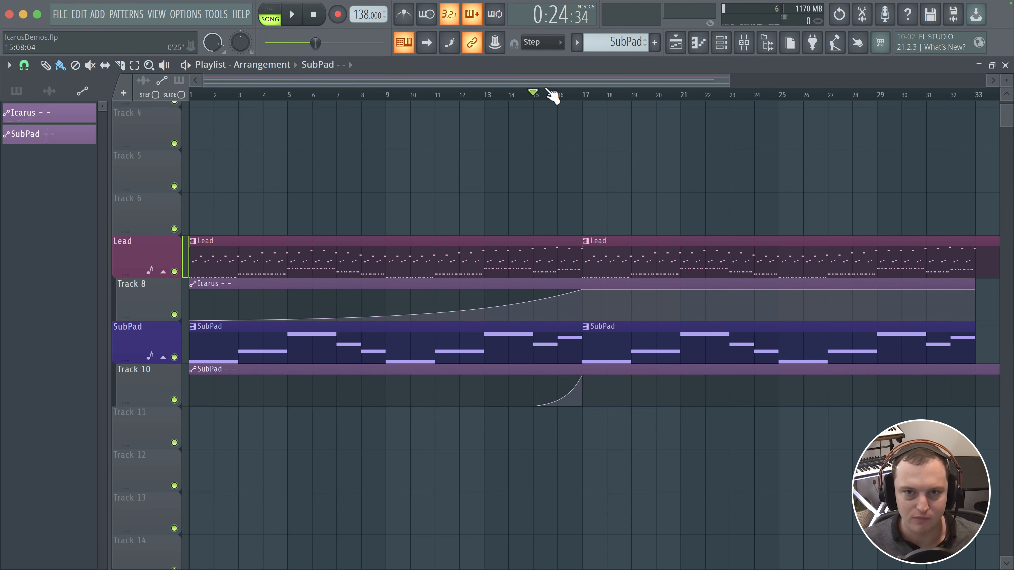
Play from bar 17 with the SubPad playlist track muted, and unmute it during playback to compare.
click(590, 96)
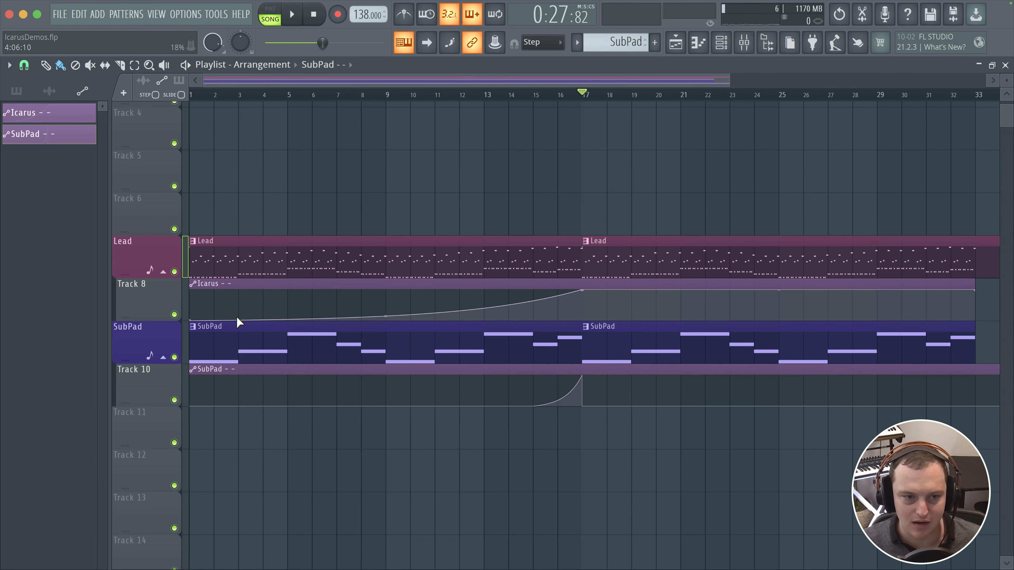
click(174, 357)
key(space)
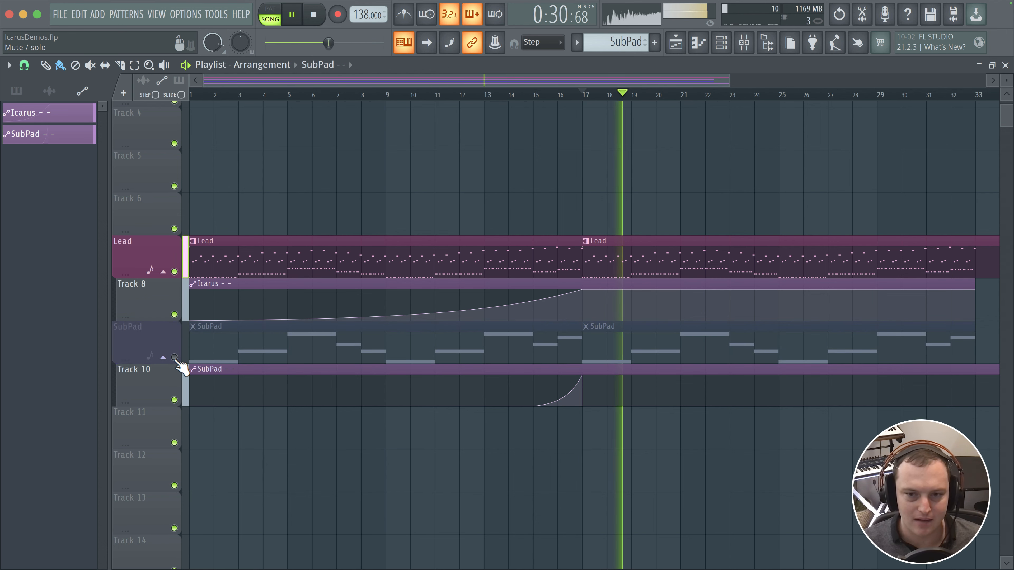
click(174, 358)
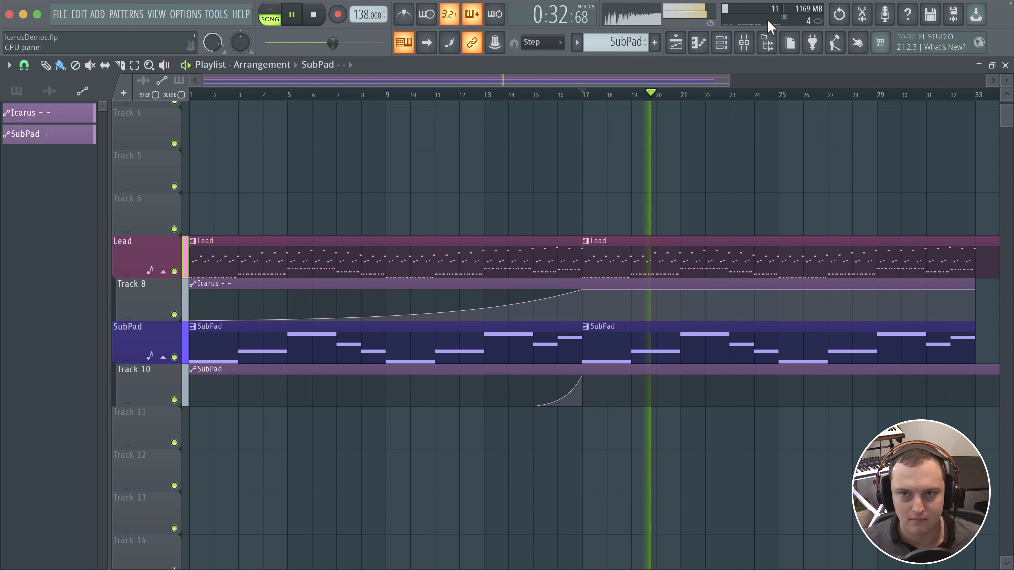
Review the channel rack and the arrangement's clips while listening to the section after bar 17, and stop playback.
click(721, 42)
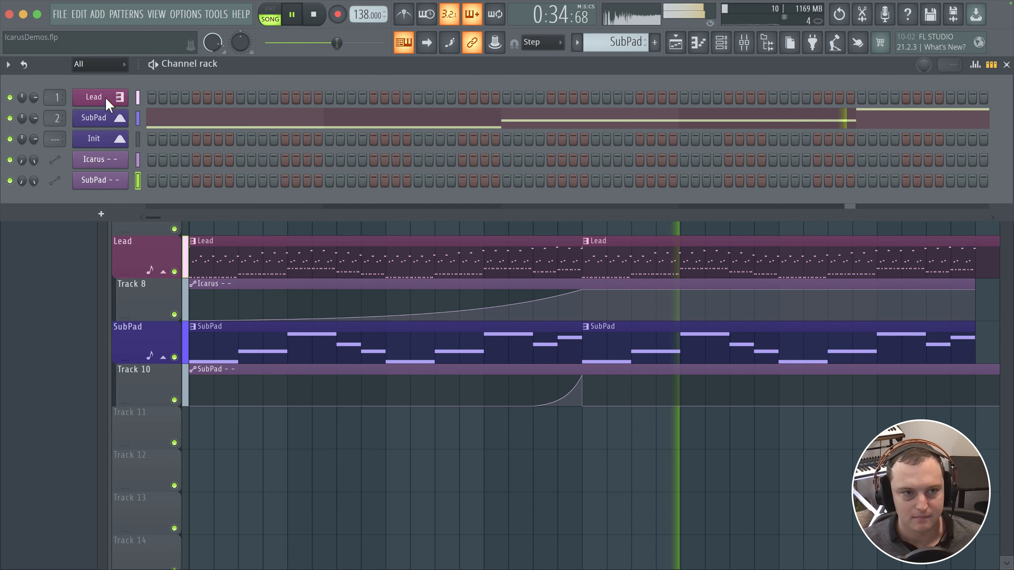
drag(602, 264, 462, 287)
scroll(407, 265, down, 4)
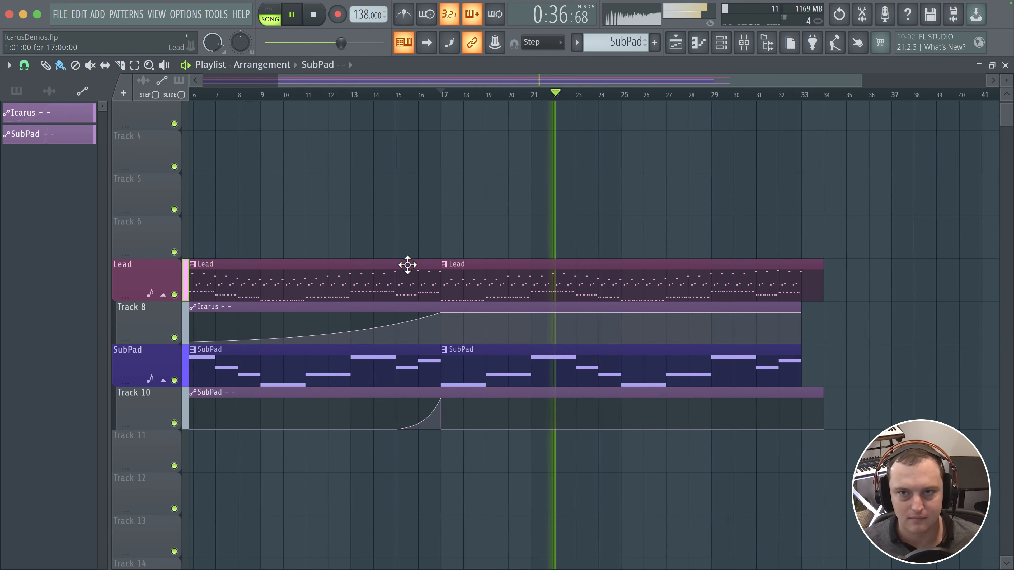
drag(375, 253, 541, 239)
scroll(378, 254, up, 3)
drag(376, 254, 597, 240)
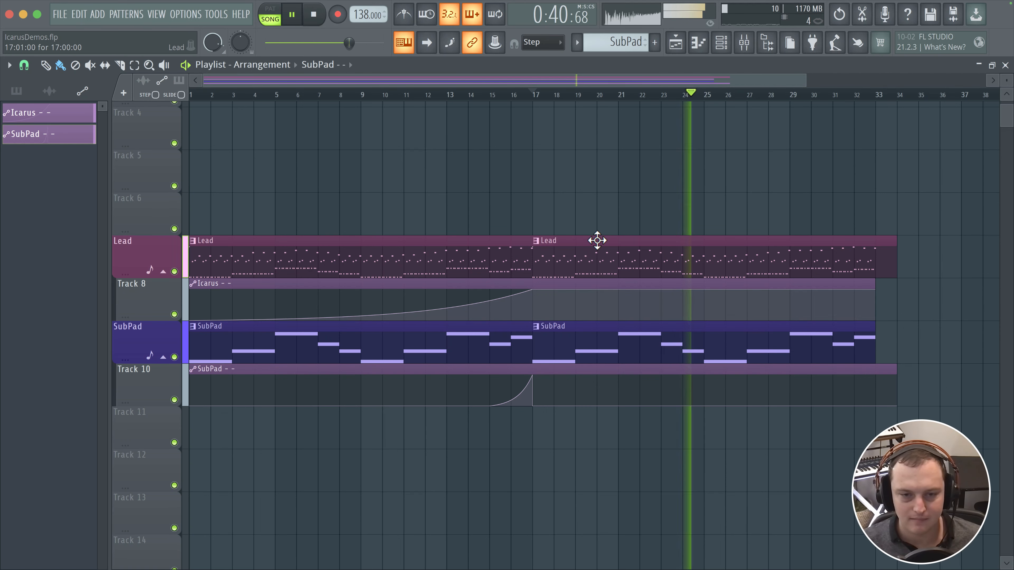
key(space)
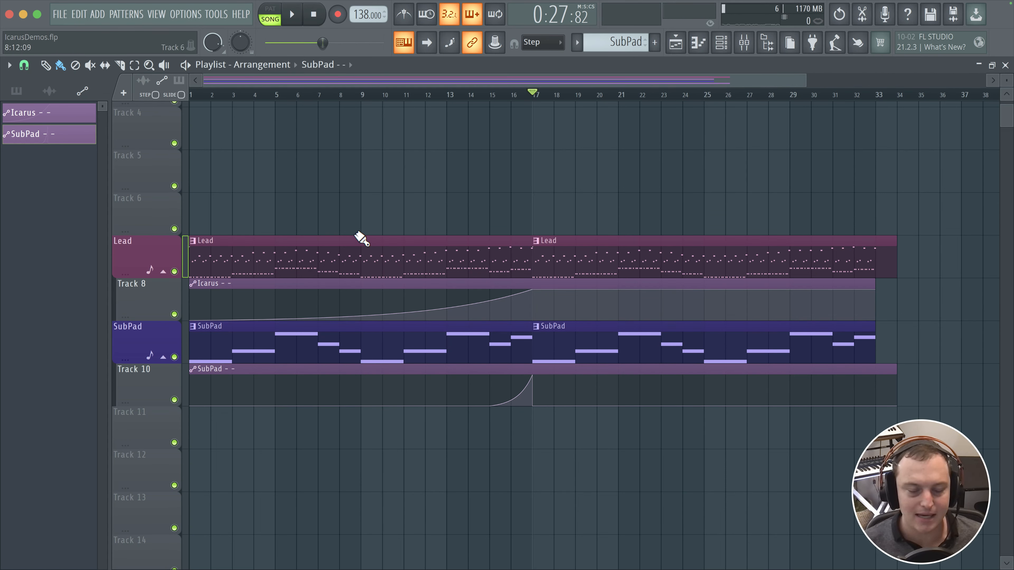
scroll(668, 174, right, 5)
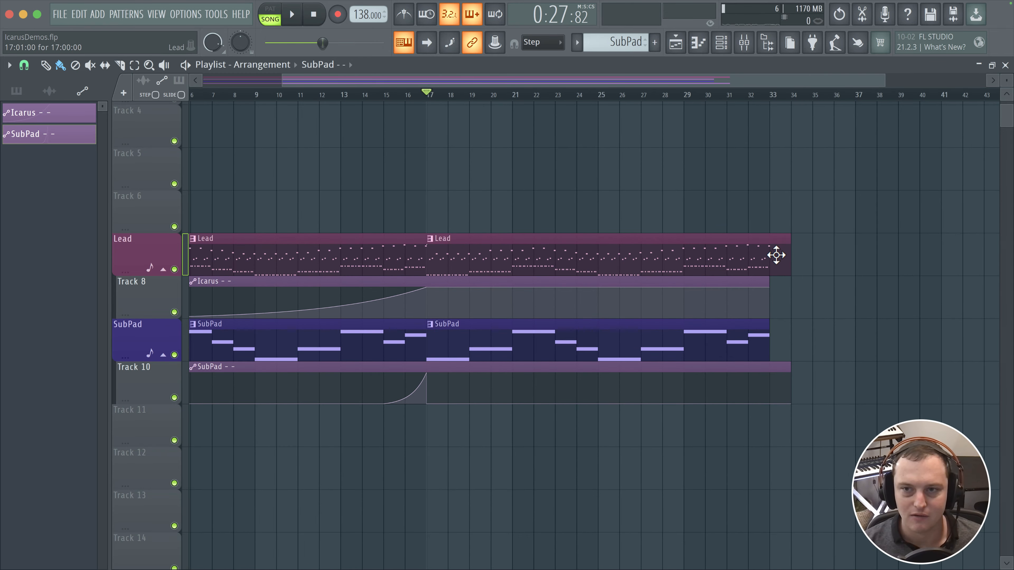